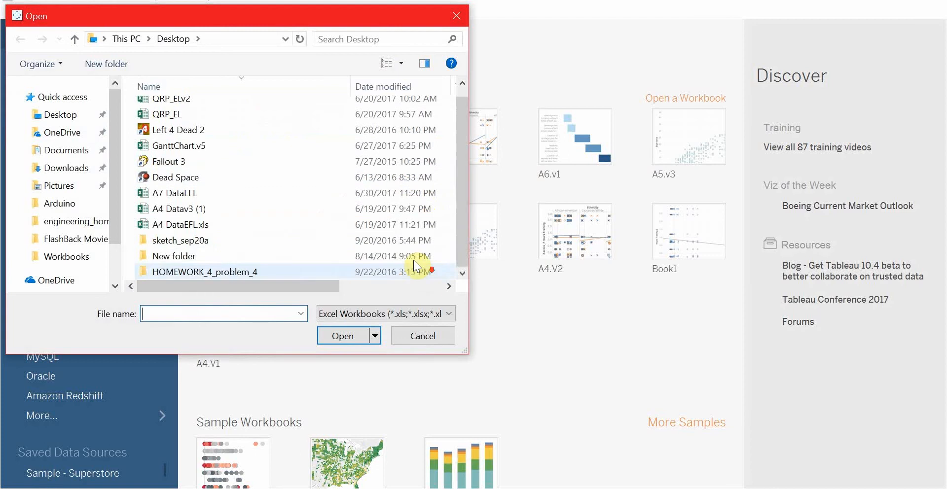
- Connect to the Excel workbook A7 DataEFL from the Desktop folder
left_click(174, 194)
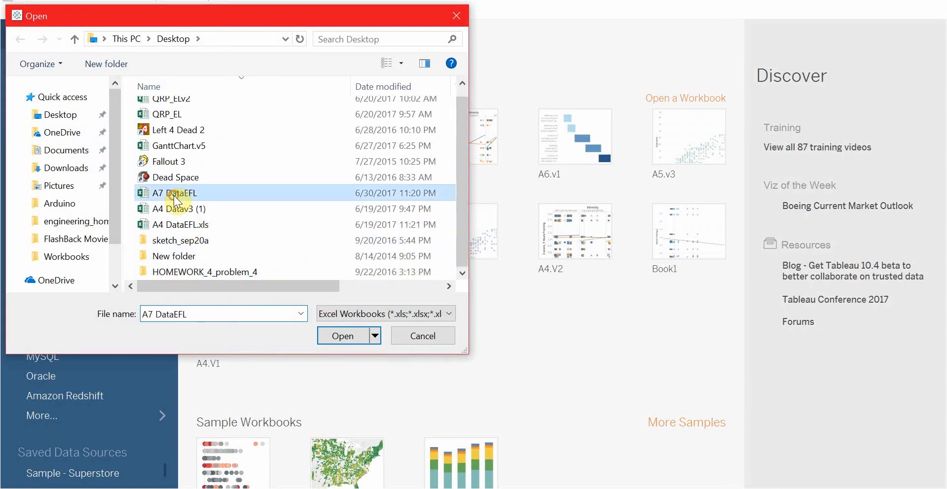
left_click(342, 335)
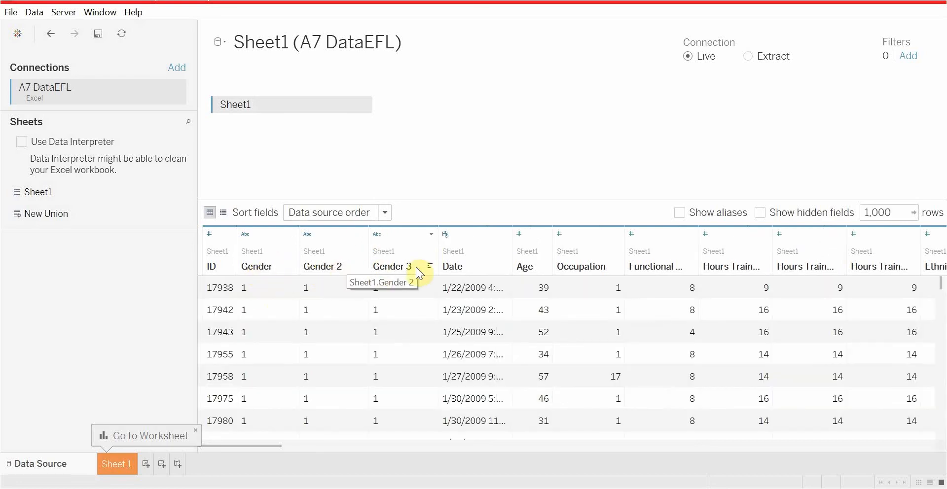
- Change the data type of the Ethnicity, Ethnicity 2 and Ethnicity 3 fields to String
left_click_drag(279, 446, 312, 448)
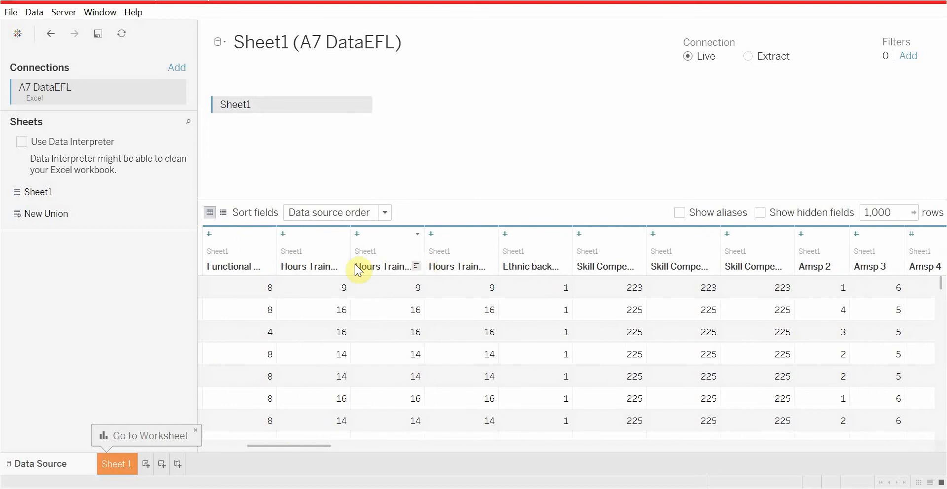
left_click(325, 266)
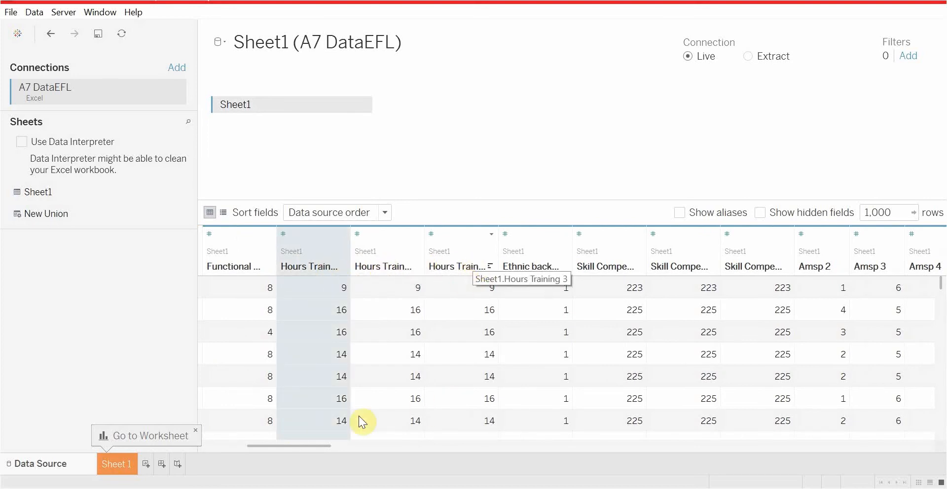
left_click_drag(321, 444, 942, 476)
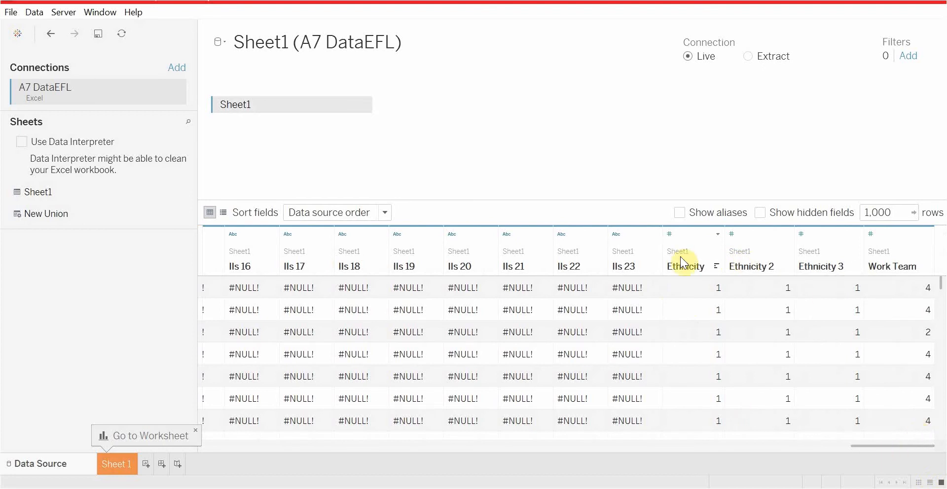
left_click(669, 235)
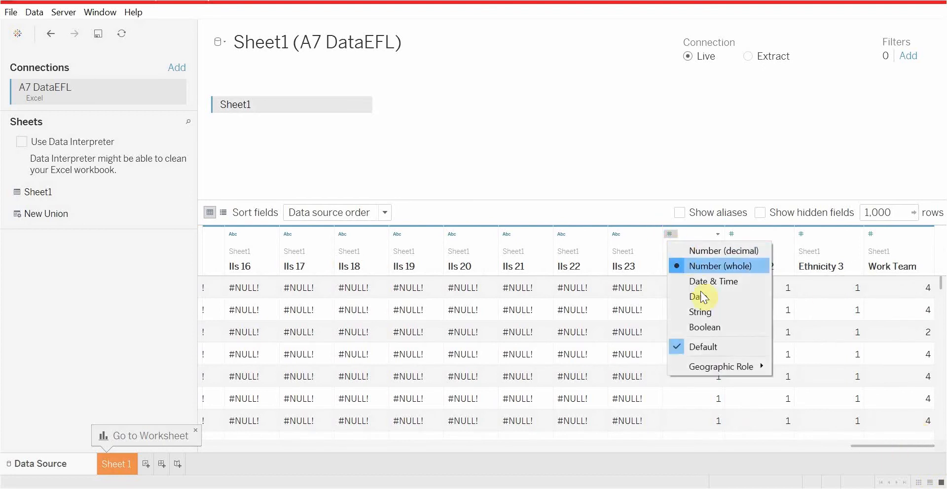
left_click(710, 310)
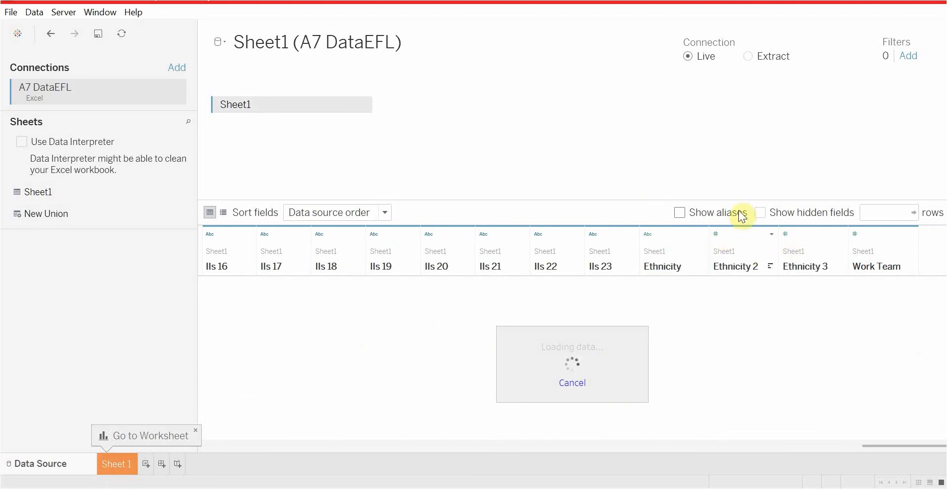
left_click(715, 235)
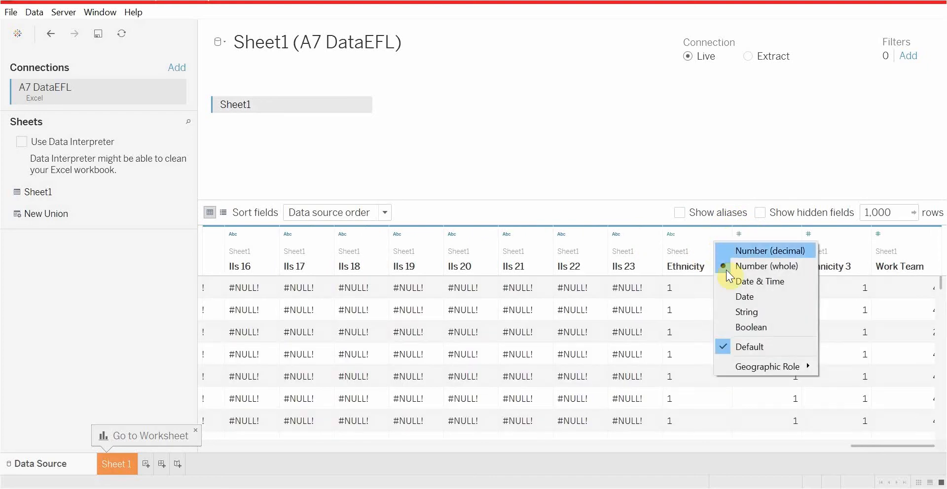
left_click(744, 312)
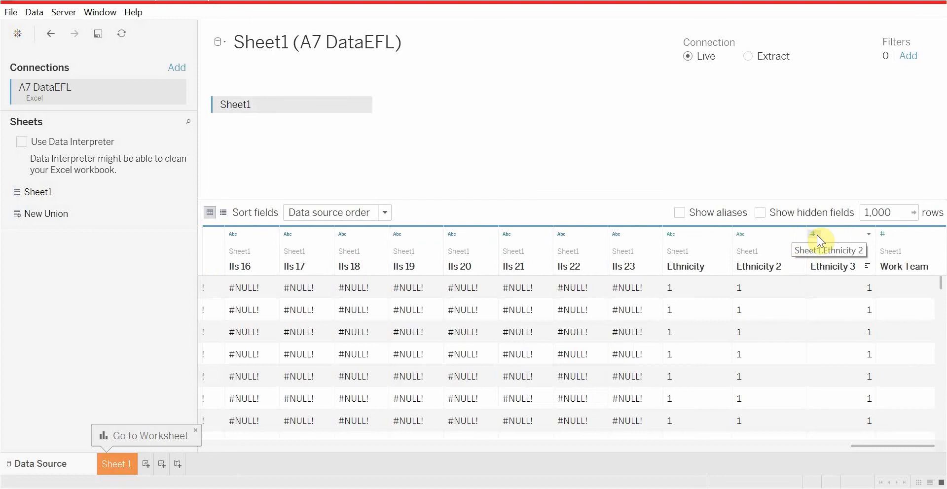
left_click(815, 234)
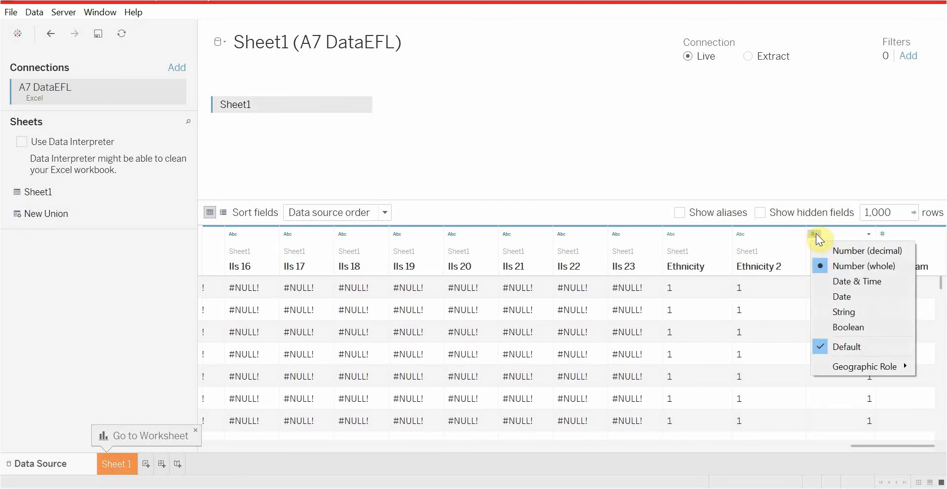
left_click(825, 312)
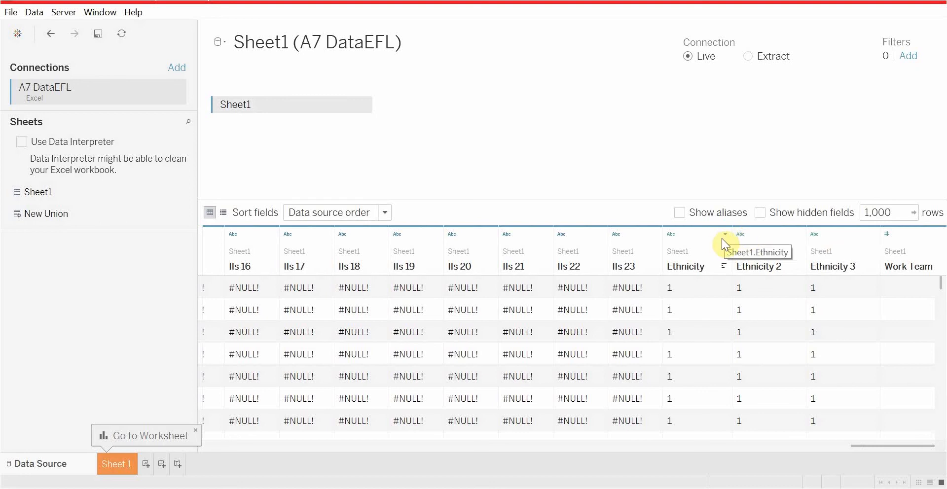
- Set the aliases of the Ethnicity field to Black for 1, White for 2 and Hispanic for 3
left_click(725, 235)
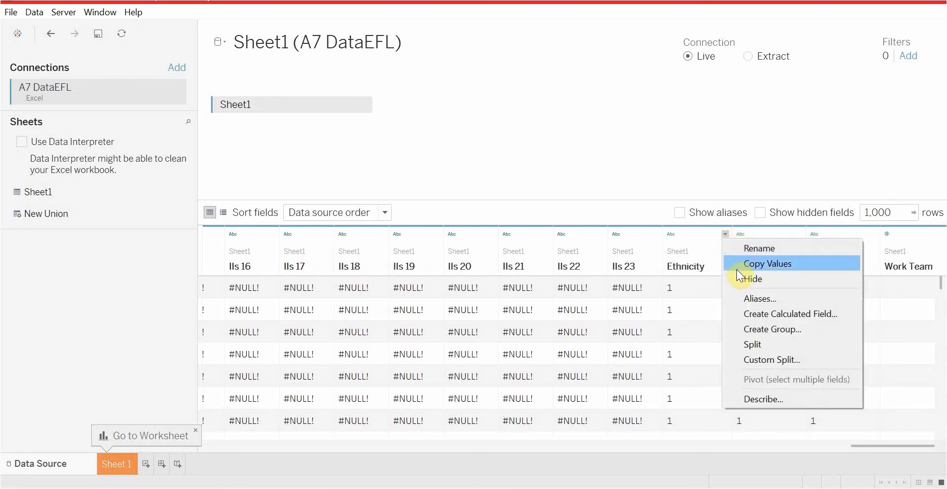
left_click(744, 297)
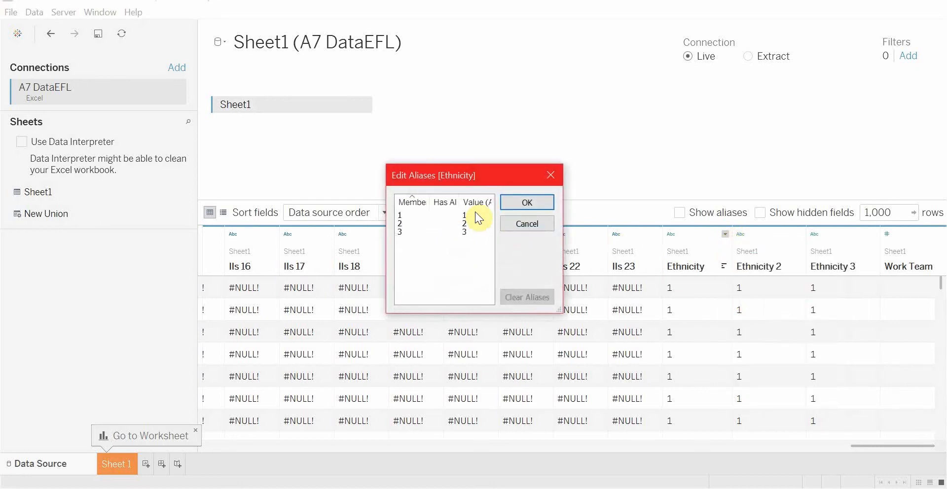
double_click(476, 213)
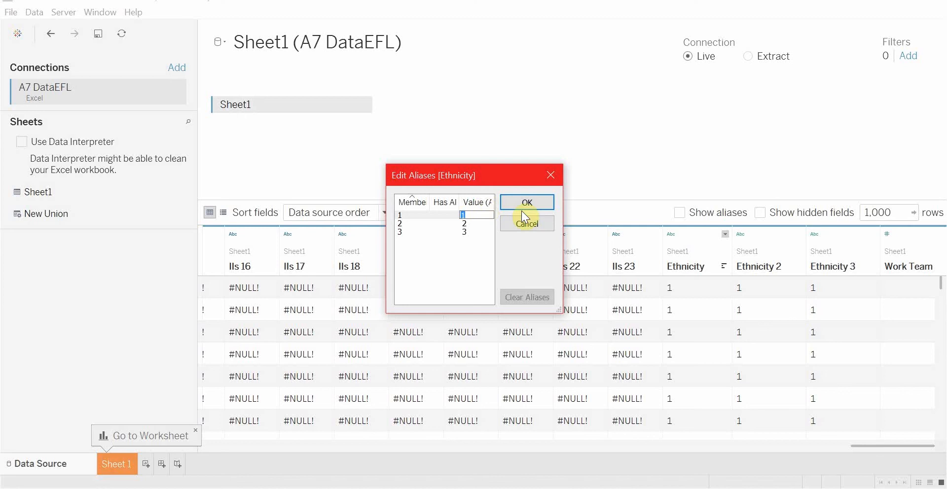
type("Black")
key("Return")
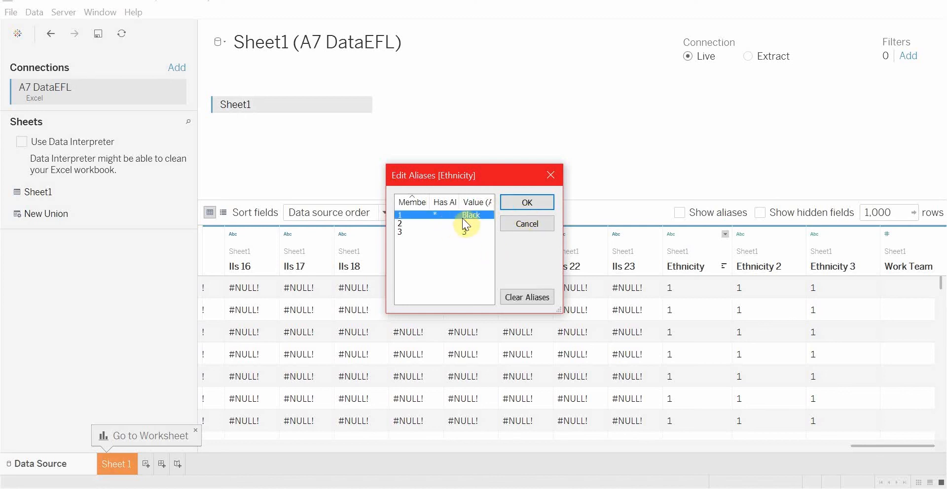
double_click(476, 223)
type("W")
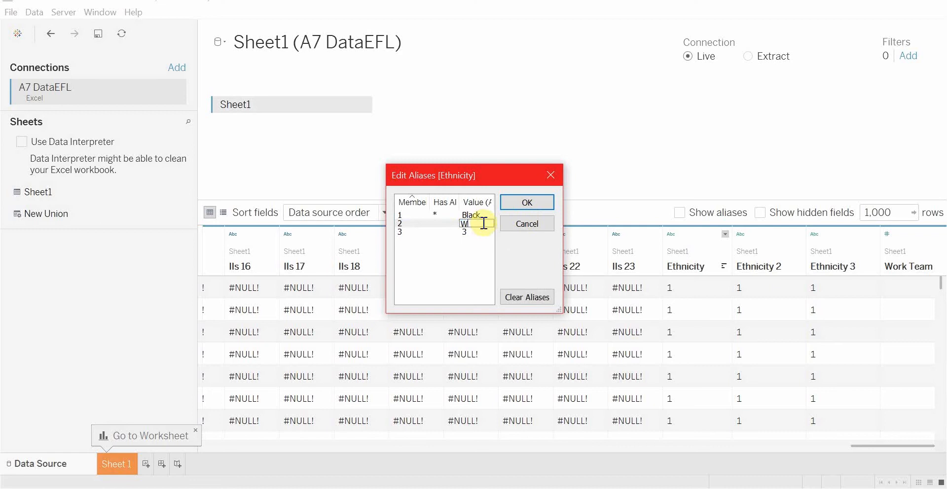
type("hite")
key("Return")
double_click(472, 232)
type("H")
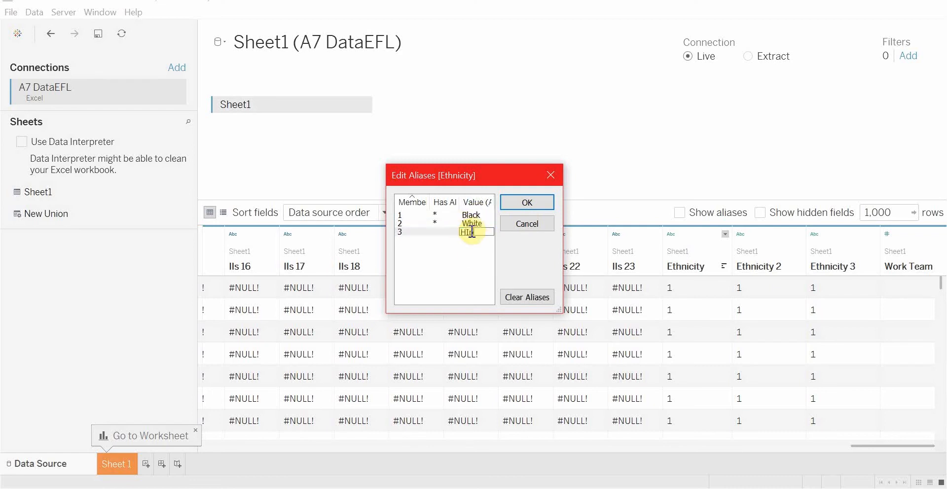
type("ispanic")
left_click(527, 203)
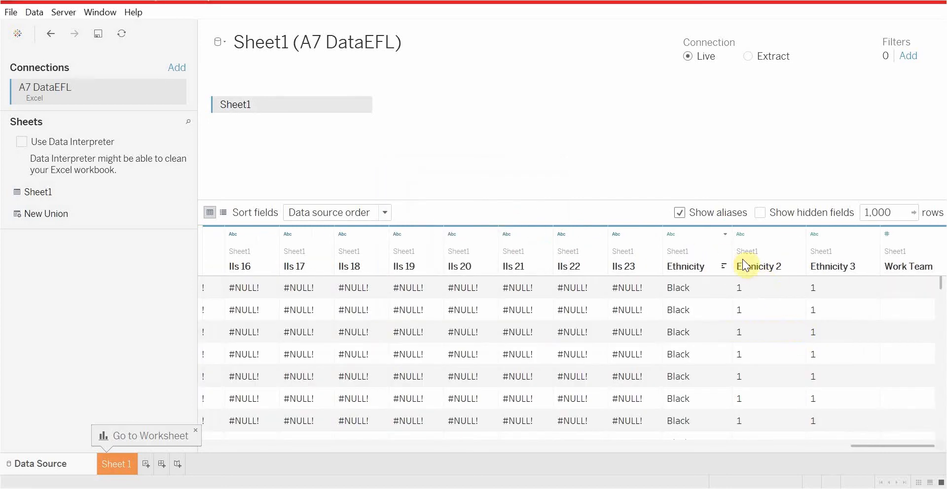
- Set the aliases of the Ethnicity 2 field to Black for 1, White for 2 and Hispanic for 3
left_click(799, 234)
left_click(820, 302)
left_click(463, 216)
left_click(466, 215)
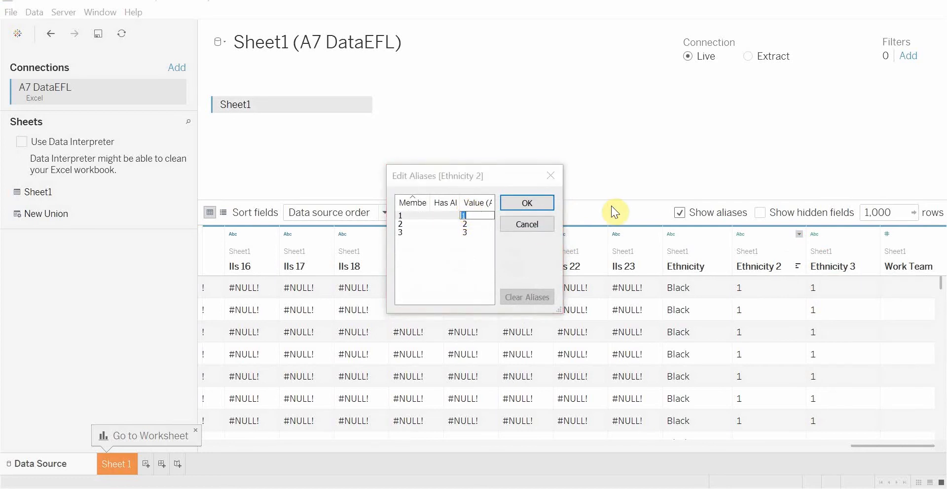
type("Black")
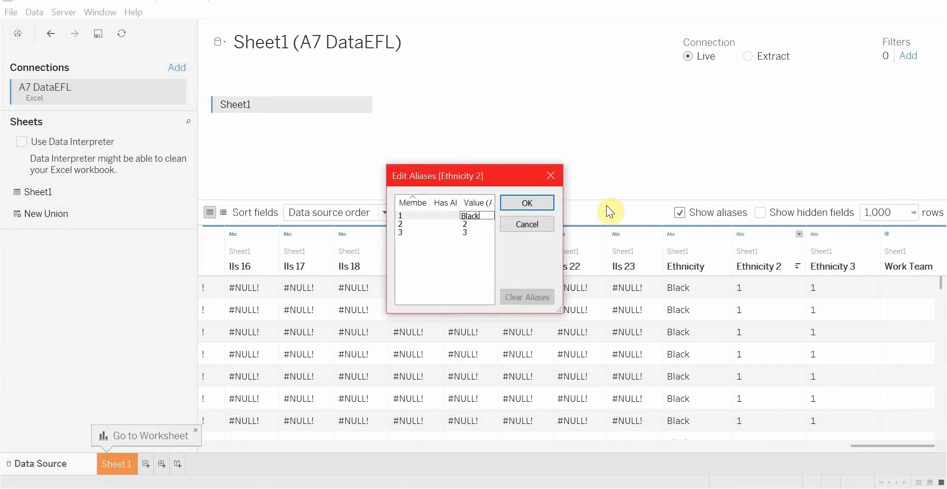
left_click(471, 224)
type("White")
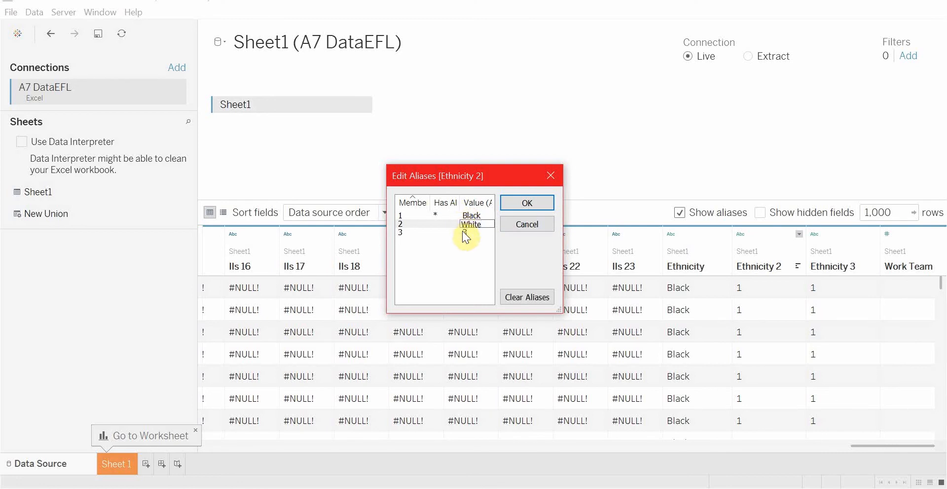
left_click(464, 232)
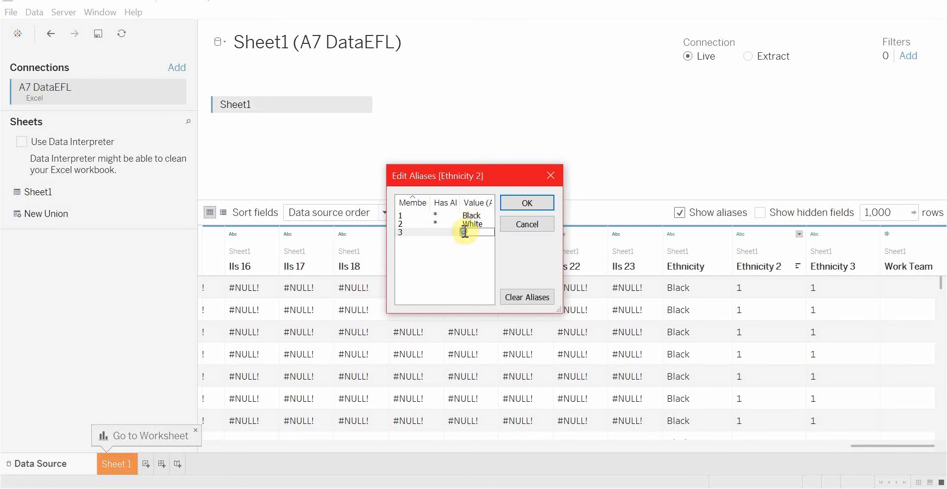
type("Hispanic")
left_click(518, 201)
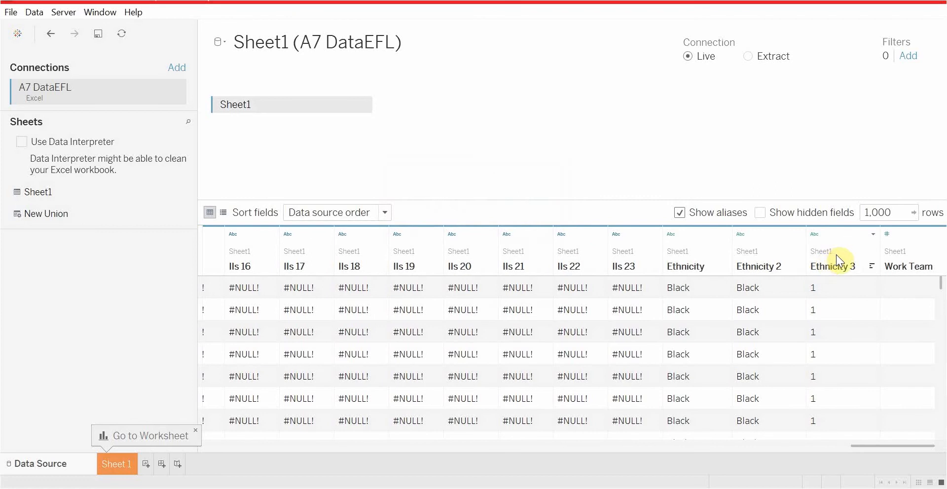
- Set the aliases of the Ethnicity 3 field to Black for 1, White for 2 and Hispanic for 3
left_click(874, 235)
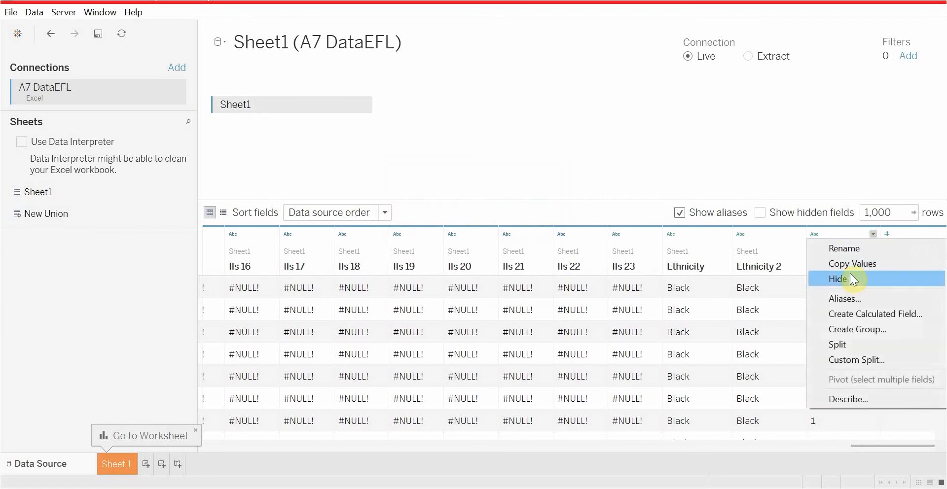
left_click(820, 299)
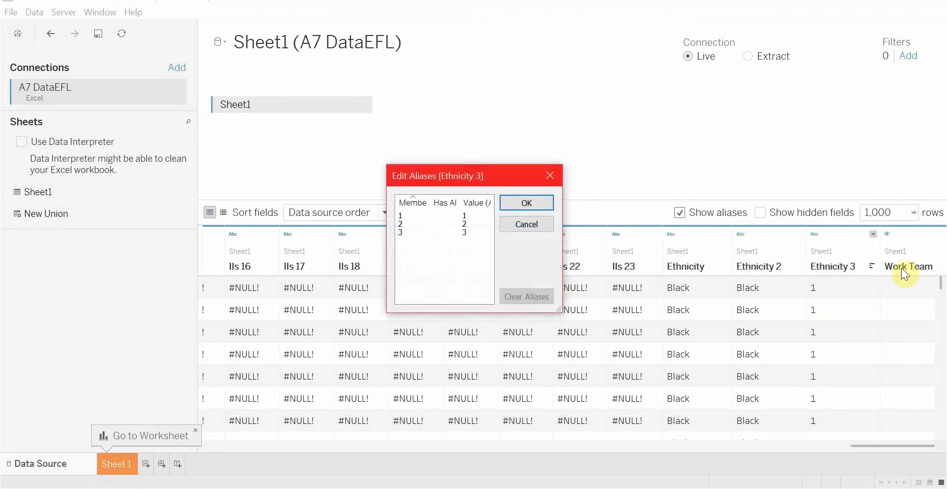
left_click(466, 215)
left_click(464, 215)
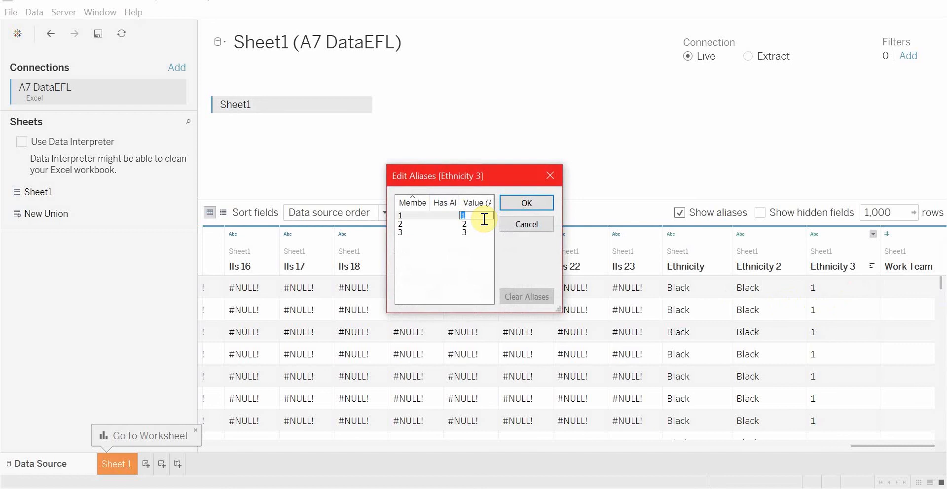
type("Black")
left_click(467, 224)
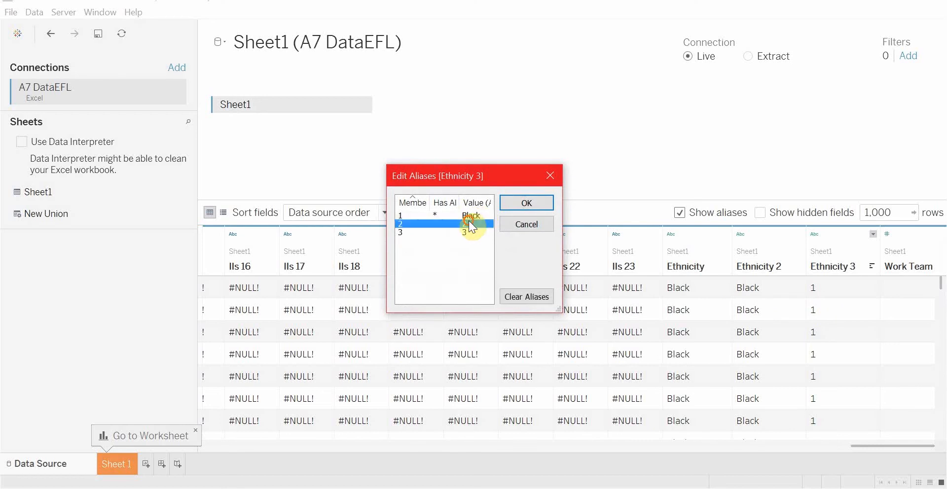
left_click(466, 224)
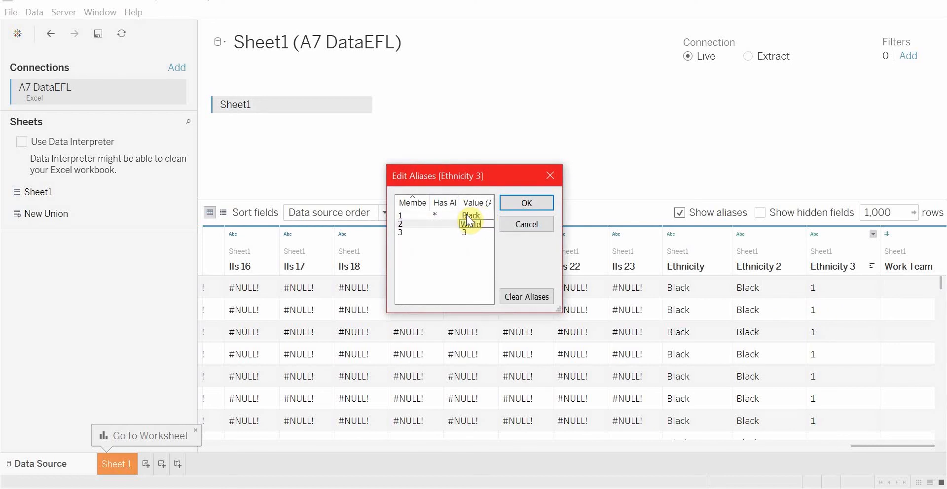
left_click(475, 237)
left_click(466, 230)
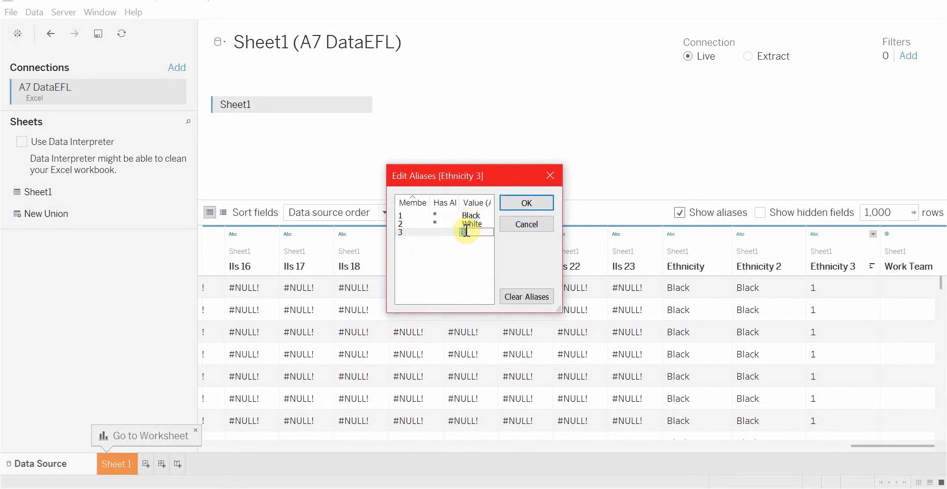
left_click(466, 230)
type("Hispanic")
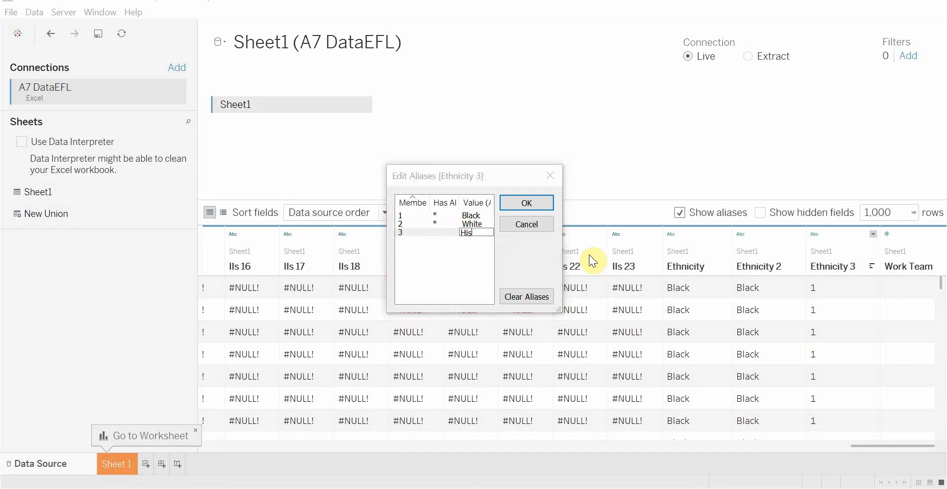
left_click(528, 206)
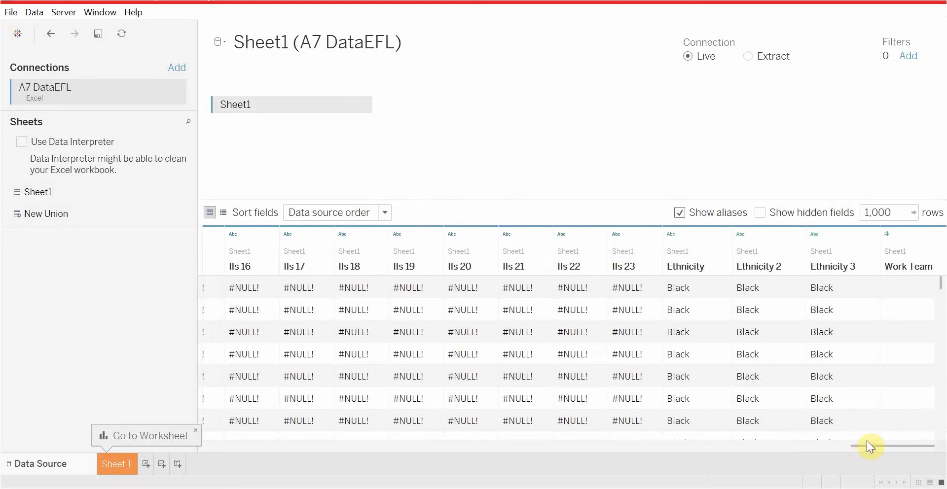
left_click_drag(866, 445, 241, 476)
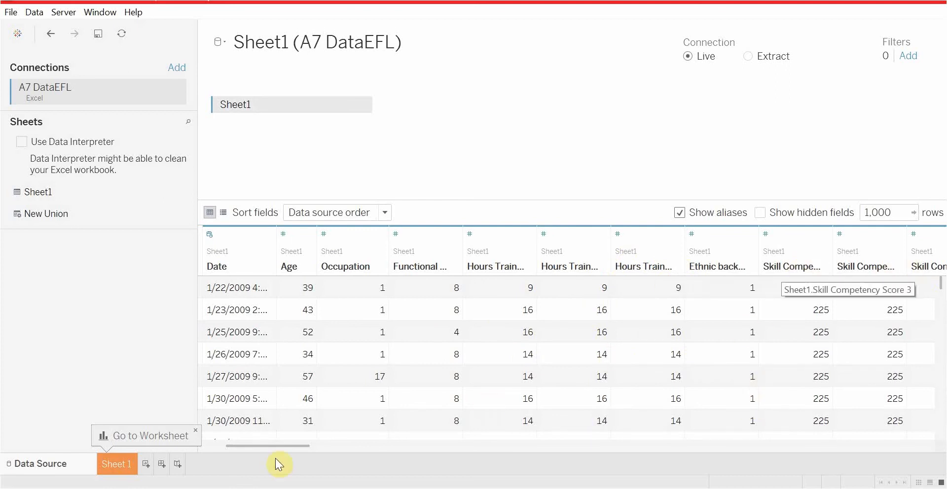
left_click_drag(277, 445, 215, 446)
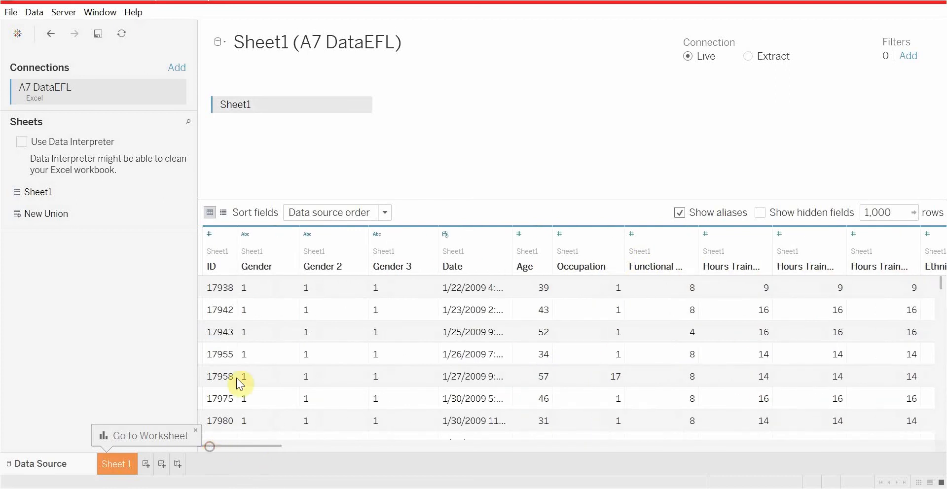
left_click(296, 231)
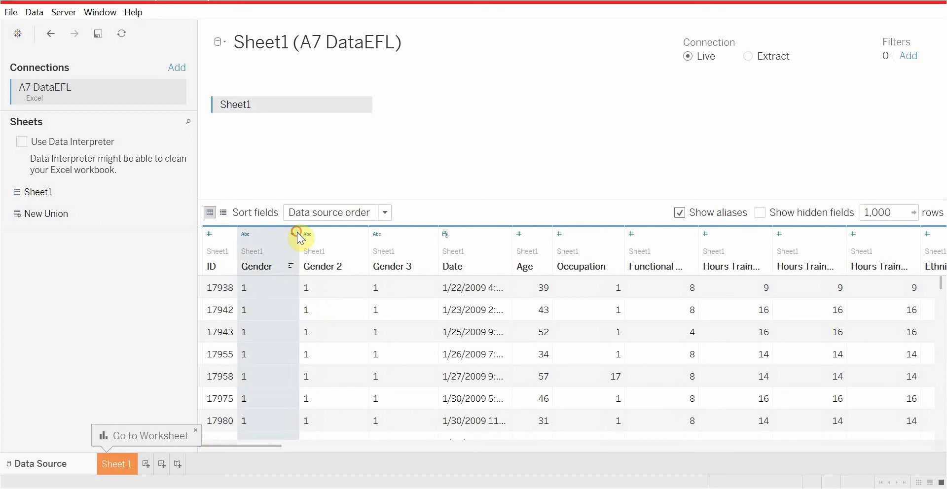
left_click(293, 235)
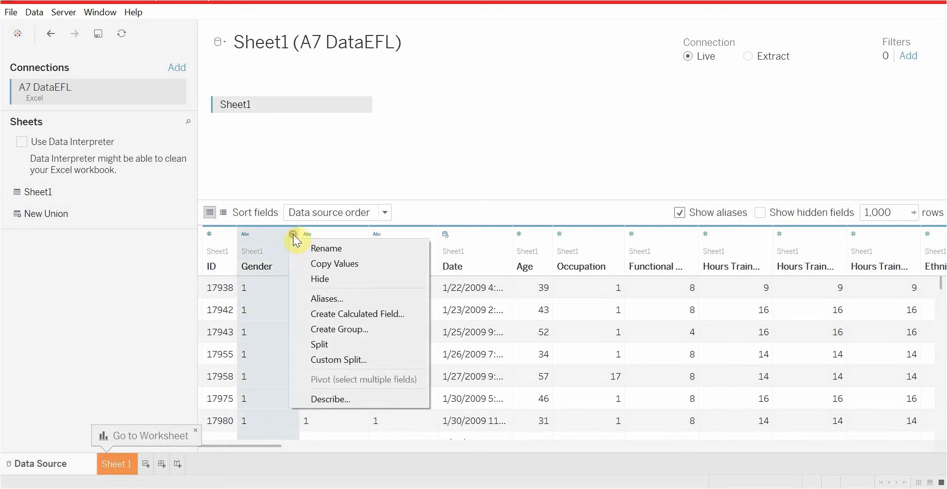
left_click(310, 299)
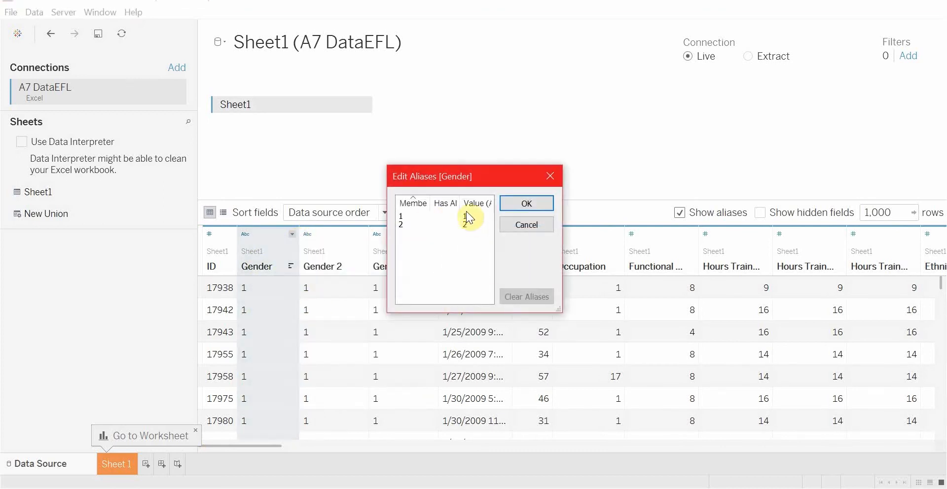
double_click(467, 217)
type("Mal")
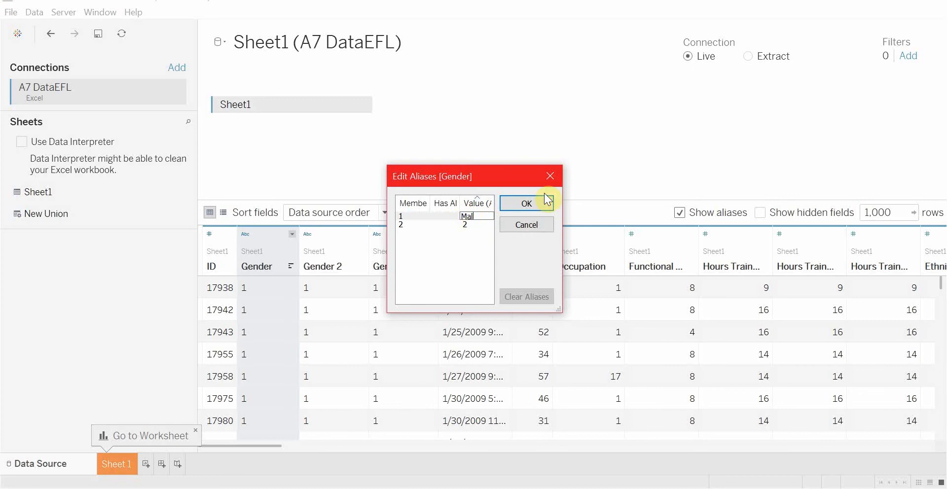
type("e")
left_click(468, 226)
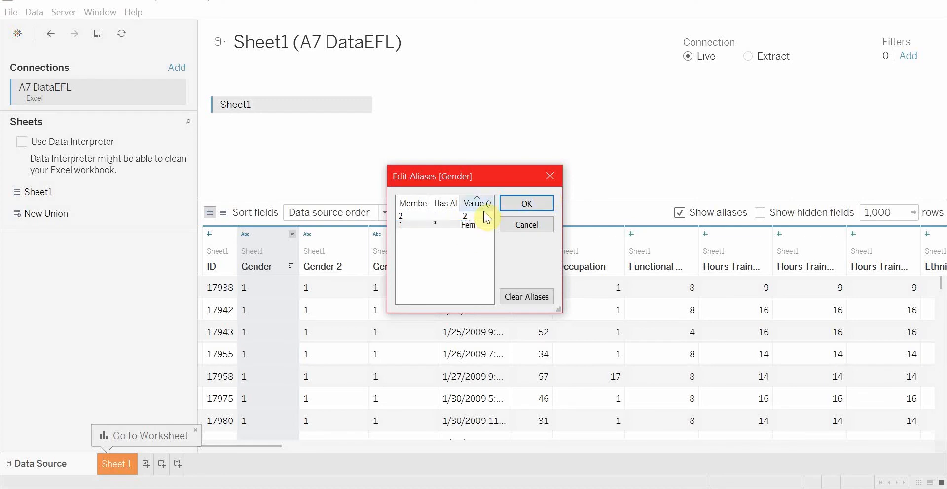
type("Fem")
left_click(525, 225)
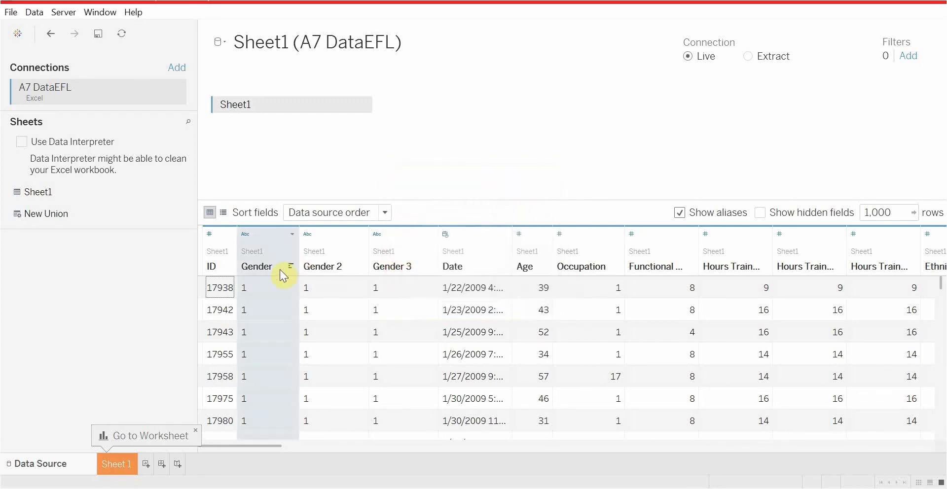
- Set the aliases of the Gender field to Male for 1 and Female for 2
left_click(291, 235)
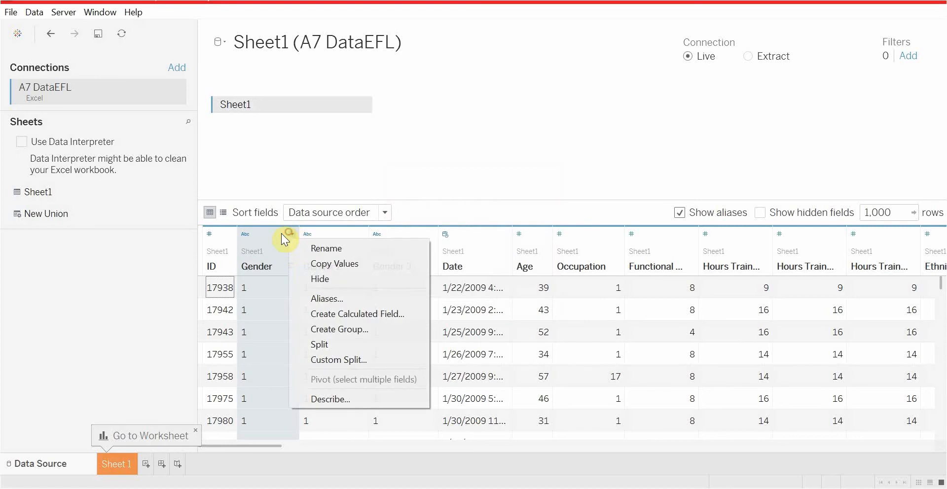
left_click(327, 297)
left_click(478, 215)
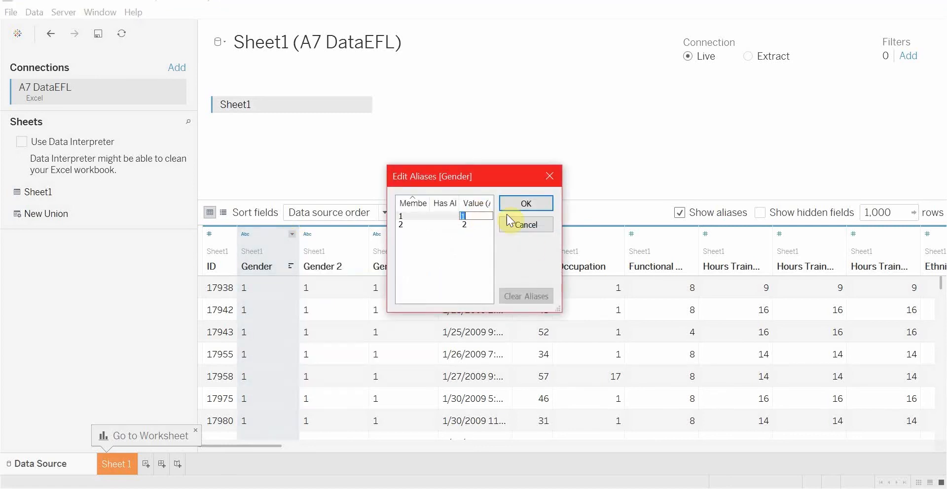
type("Male")
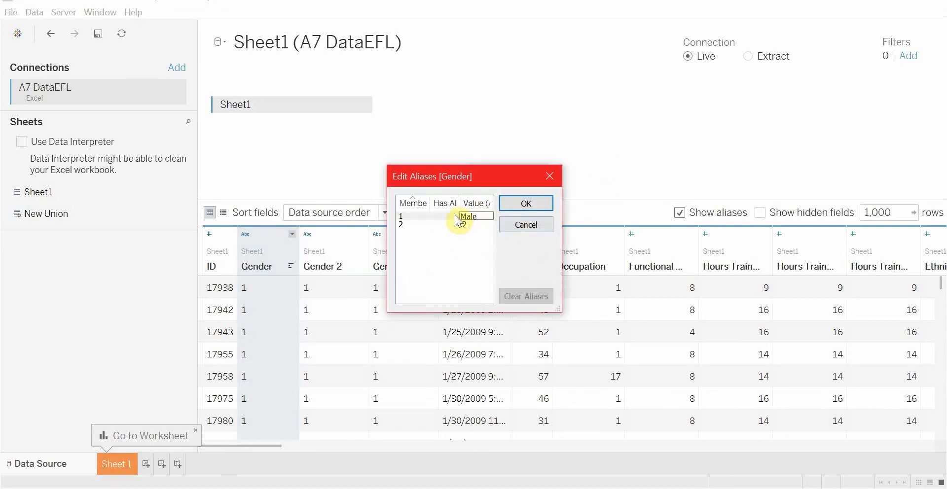
left_click(468, 225)
type("Fe")
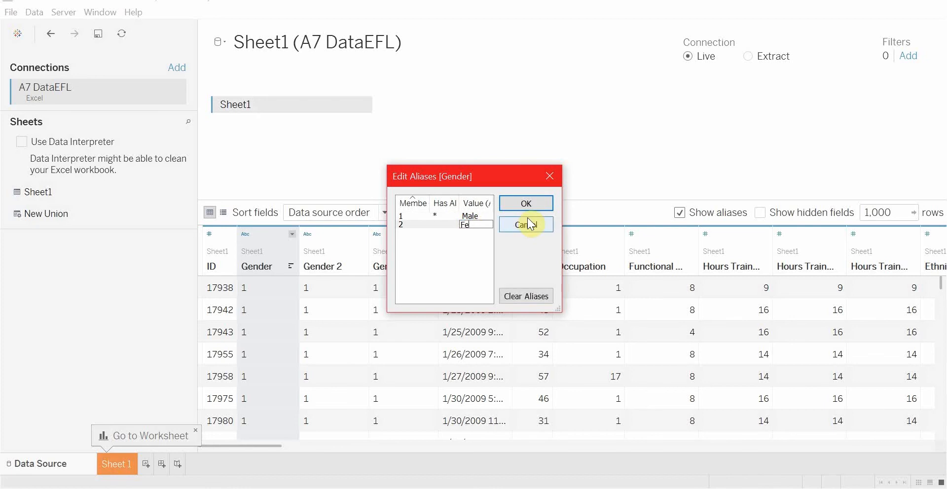
type("mal")
left_click(529, 200)
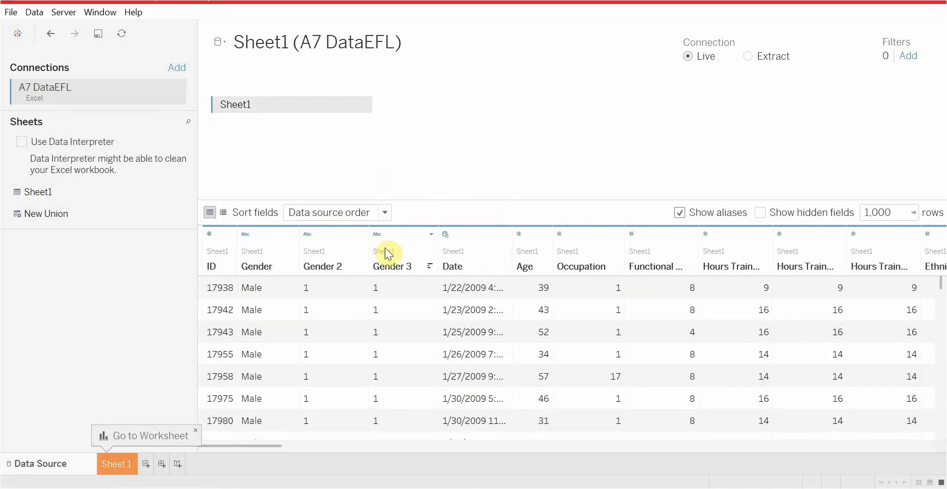
- Set the aliases of the Gender 2 field to Male for 1 and Female for 2
left_click(363, 237)
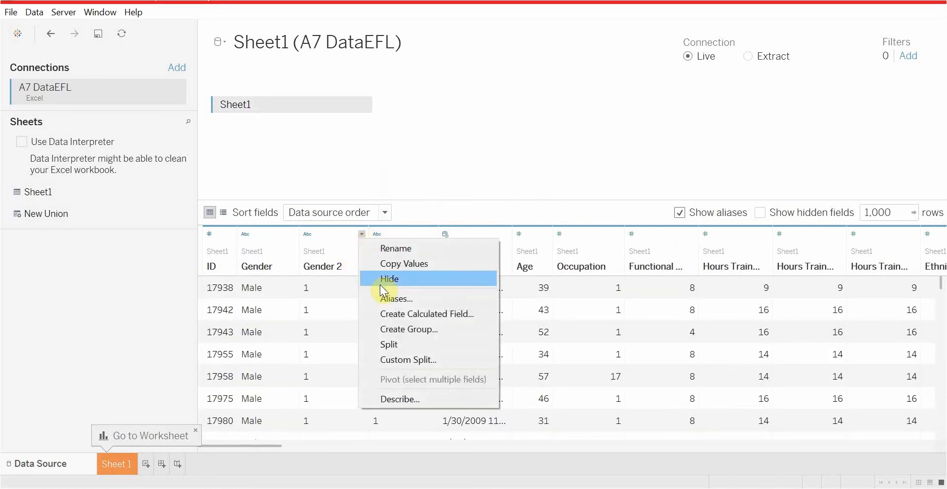
left_click(402, 300)
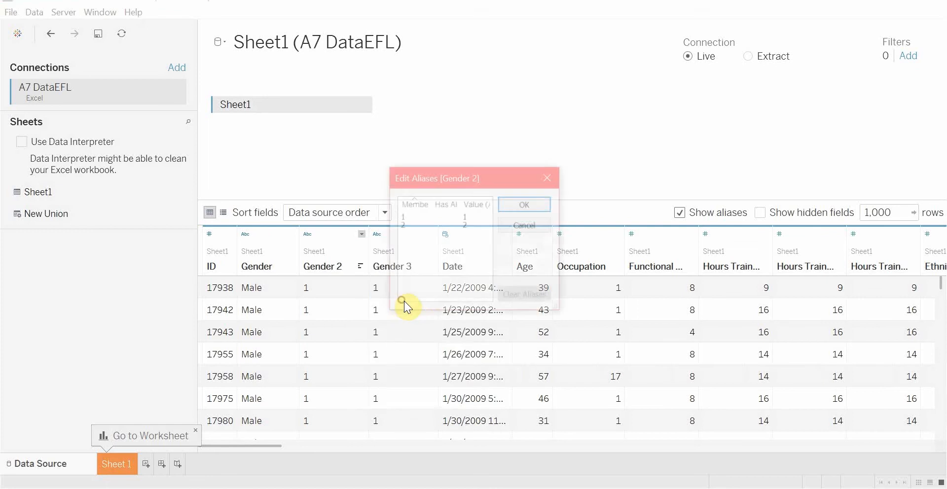
double_click(469, 218)
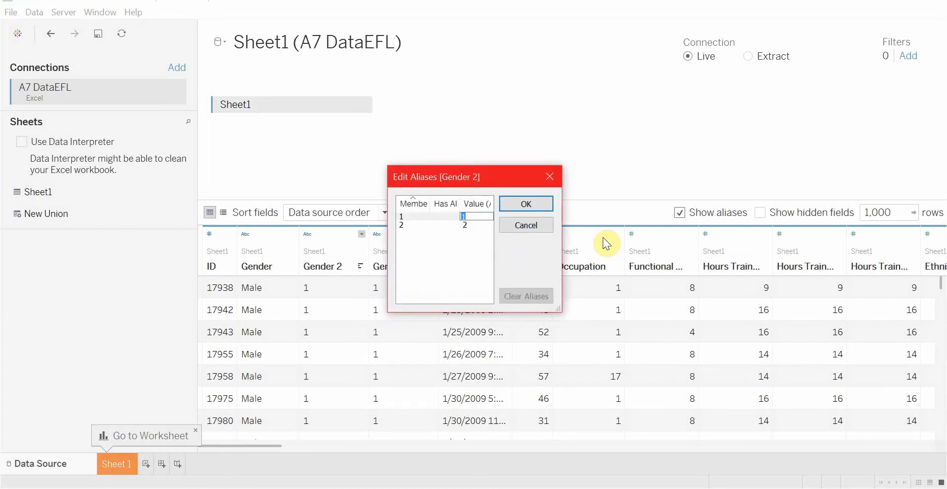
type("Male")
double_click(466, 226)
type("Fw")
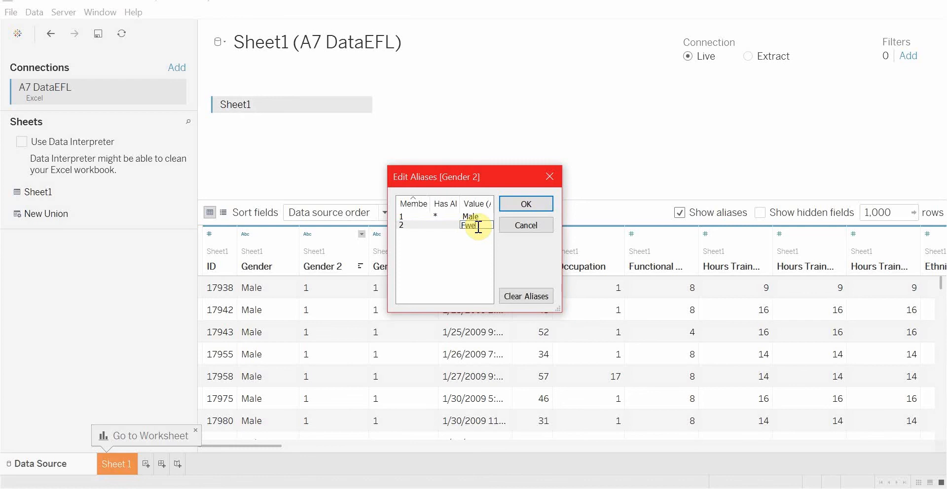
key("BackSpace")
type("emale")
left_click(527, 203)
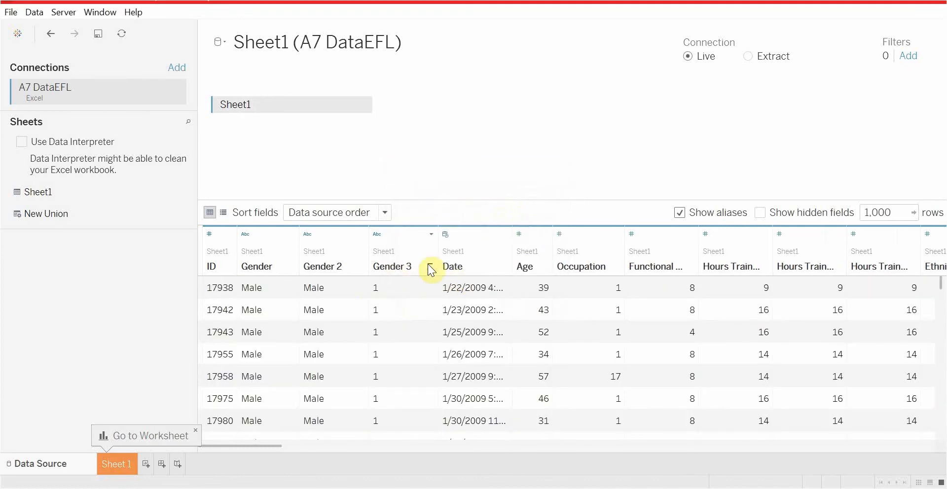
- Set the aliases of the Gender 3 field to Male for 1 and Female for 2
left_click(431, 234)
left_click(464, 297)
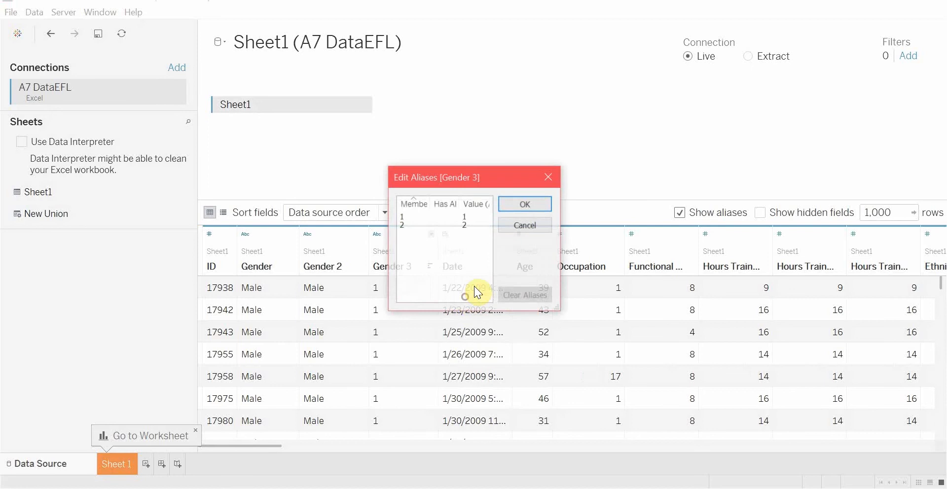
double_click(466, 216)
type("Male")
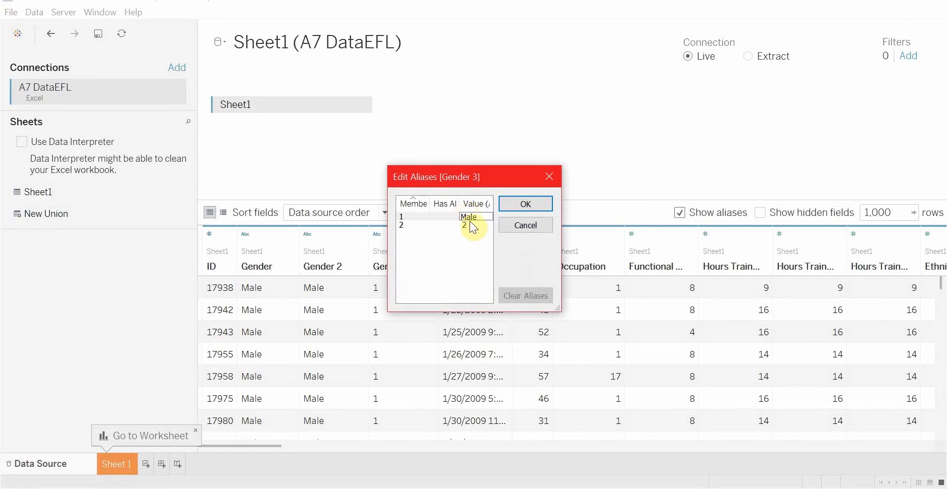
left_click(469, 225)
left_click(470, 225)
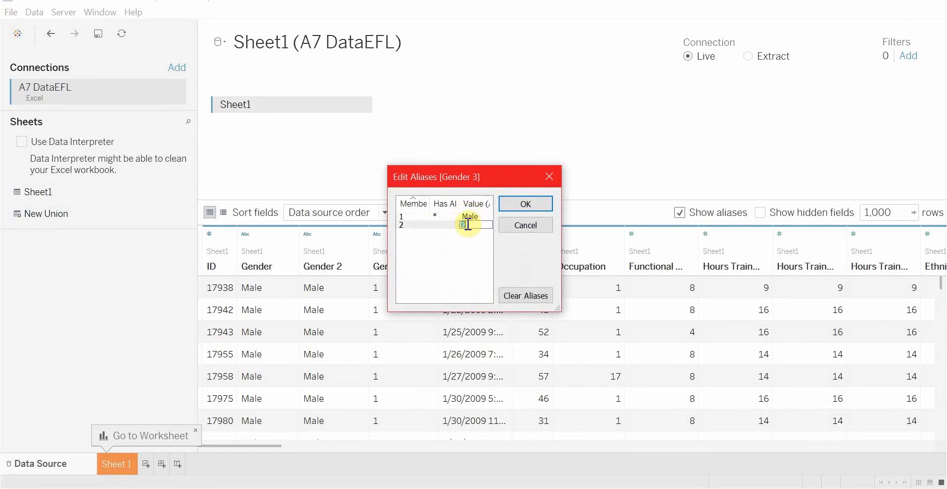
type("Female")
left_click(533, 204)
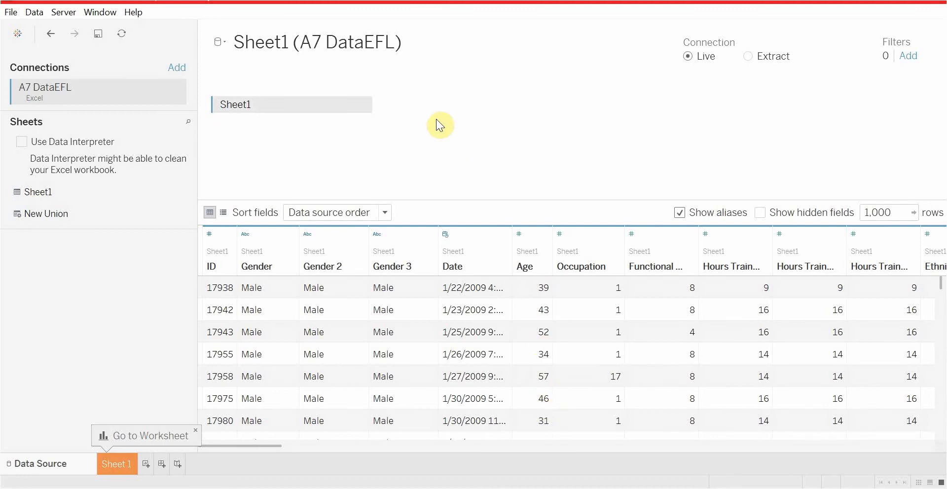
- Open the Sheet 1 worksheet and rename it as Scatter1
left_click(119, 464)
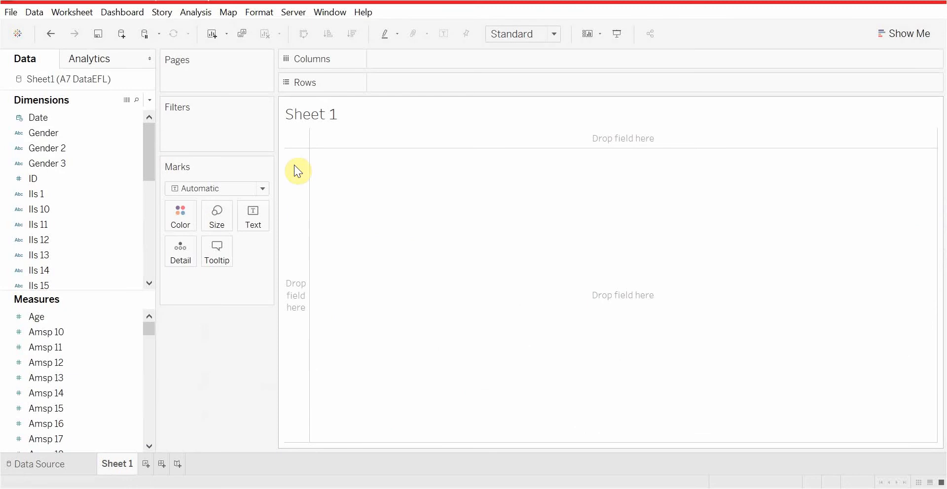
double_click(117, 464)
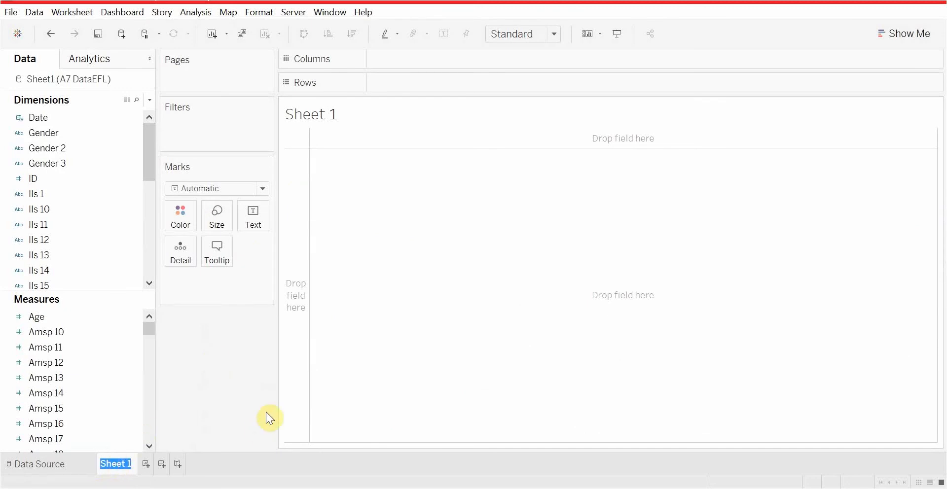
type("Scatter")
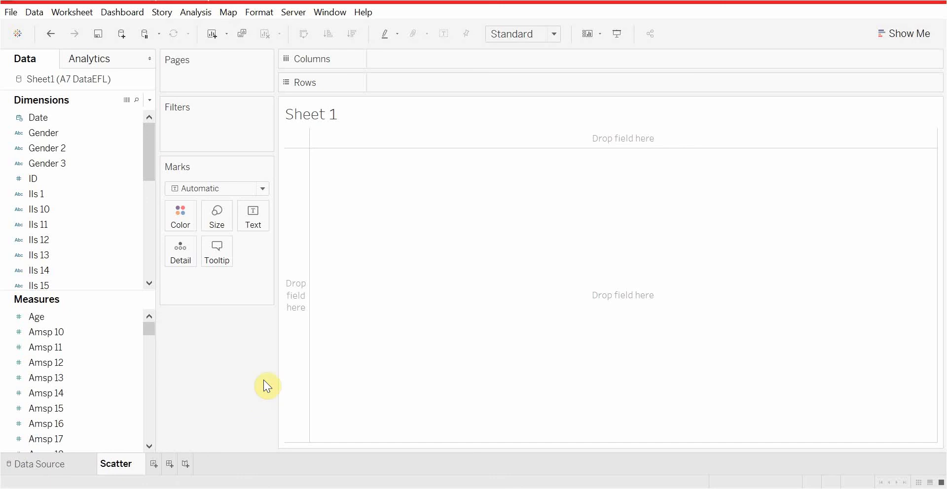
type("1")
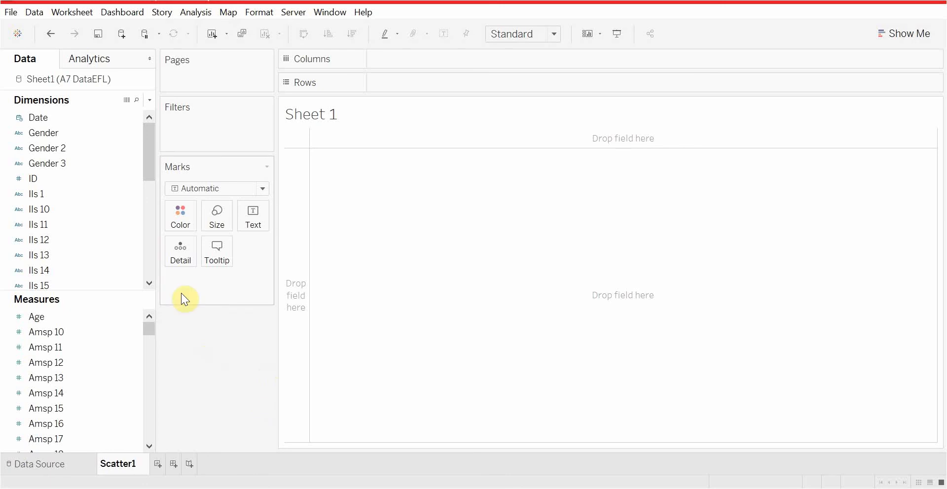
key("Return")
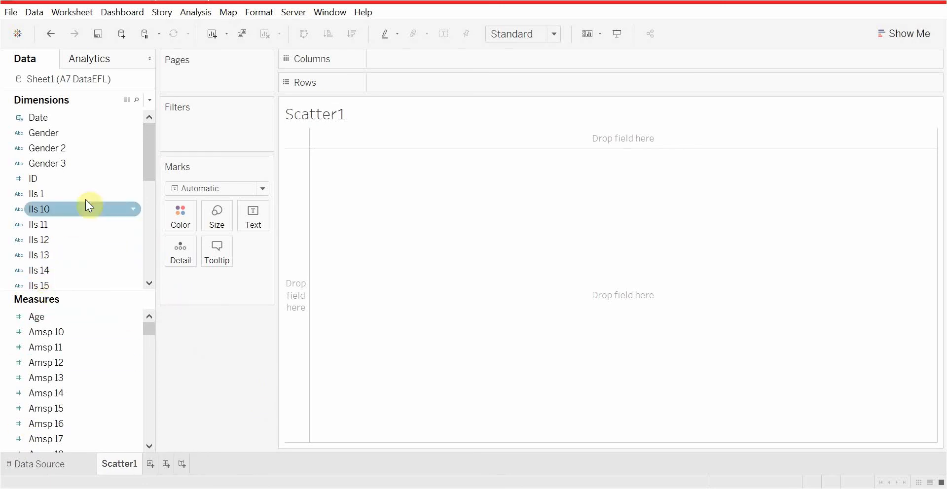
- Place the Hours Training measure on Columns and the Skill Competency Score measure on Rows
scroll(87, 204, "down", 6)
scroll(78, 207, "up", 6)
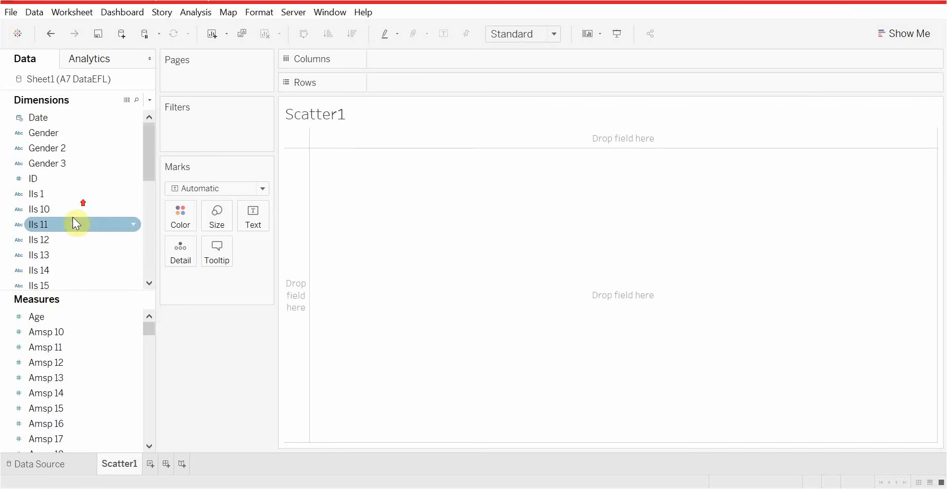
scroll(66, 351, "down", 15)
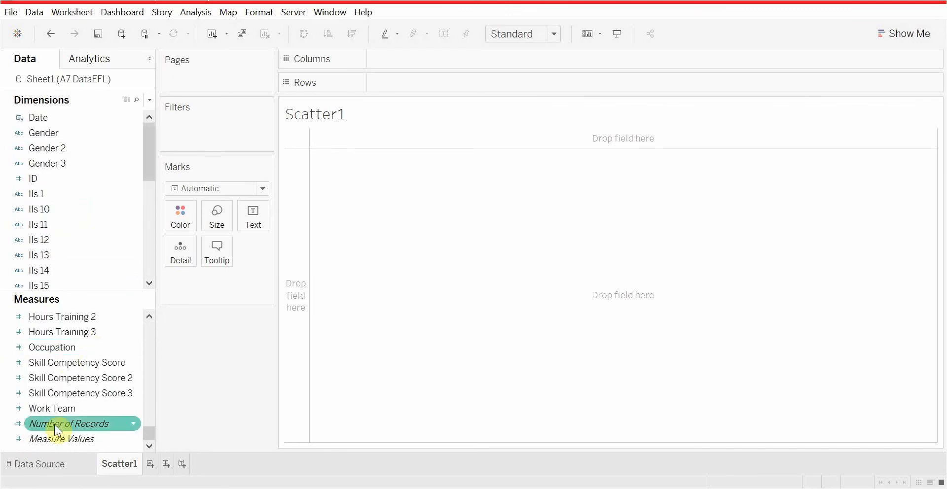
scroll(72, 345, "up", 2)
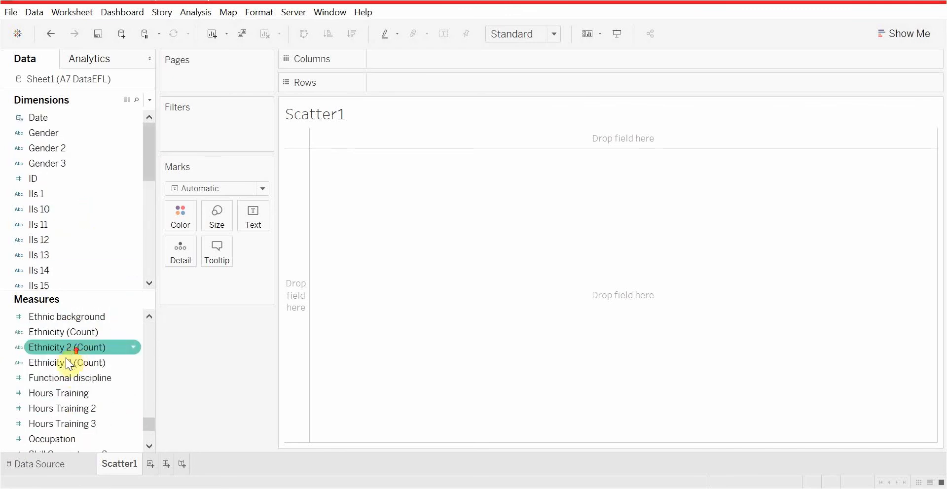
left_click(64, 395)
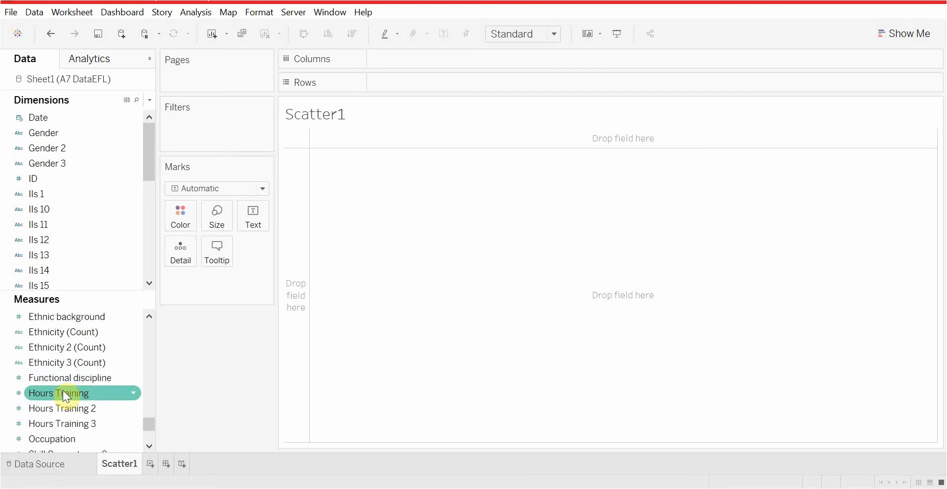
left_click_drag(63, 389, 427, 59)
left_click(76, 389)
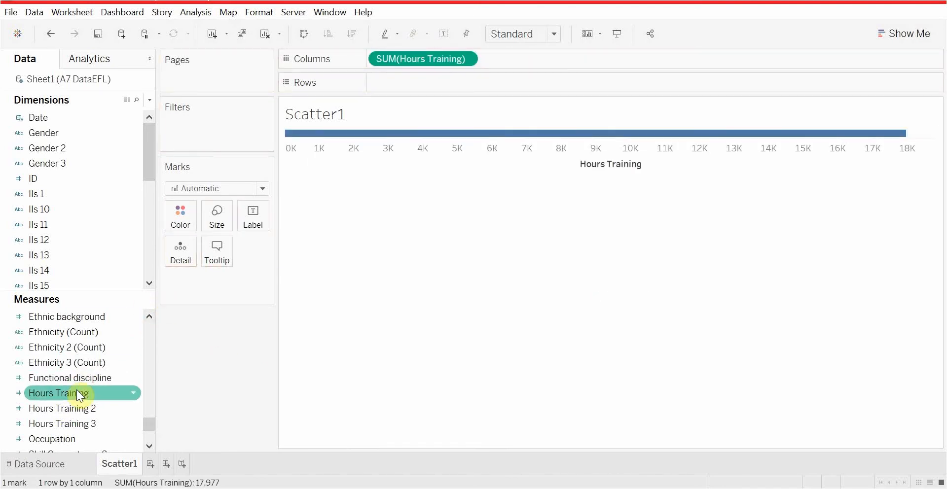
scroll(76, 389, "down", 2)
left_click_drag(84, 364, 464, 87)
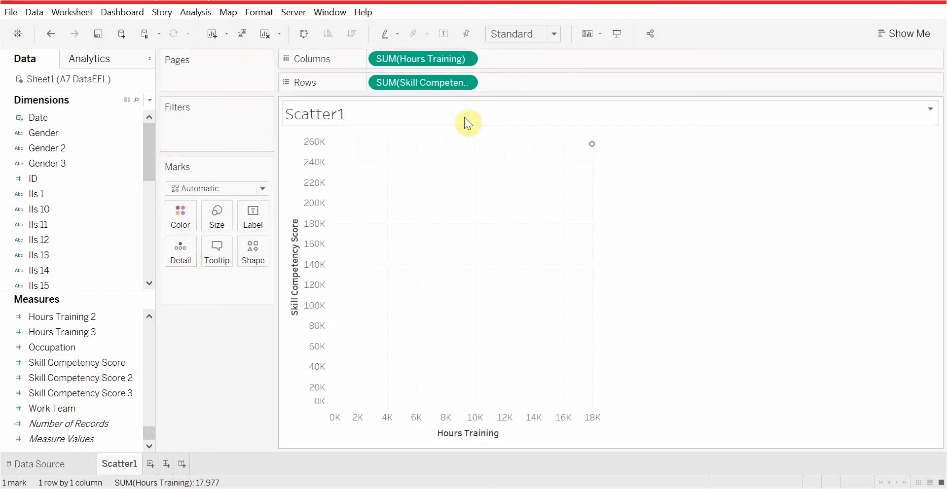
- Convert the summed Hours Training field on Columns to a dimension
left_click(465, 61)
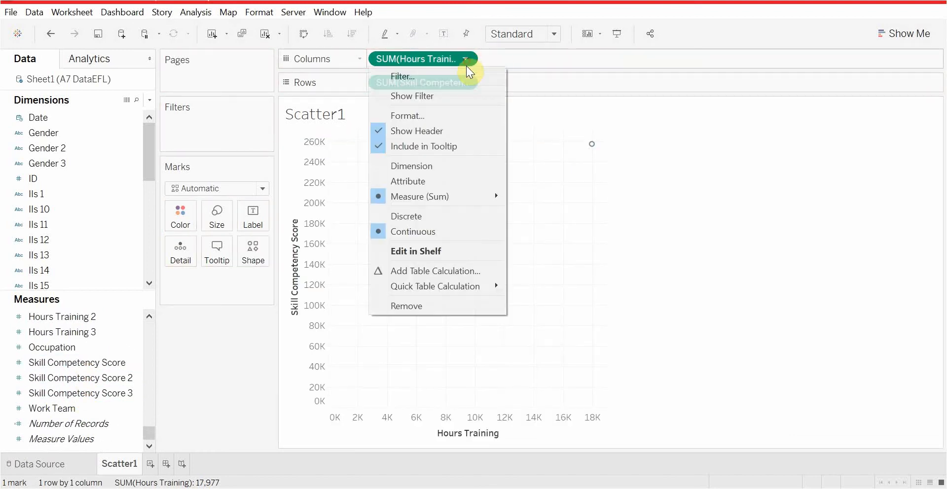
left_click(442, 166)
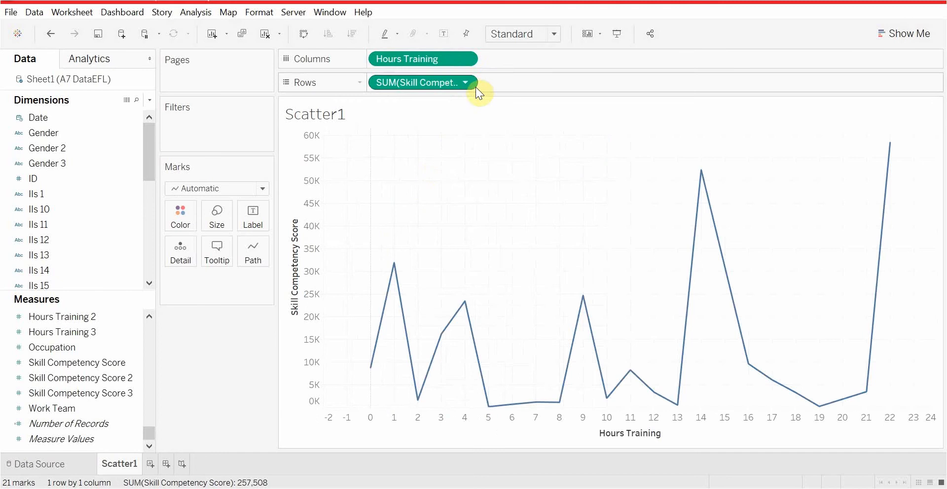
- Convert the summed Skill Competency Score field on Rows to a dimension and add a trend line to the scatter plot
left_click(467, 82)
left_click(425, 187)
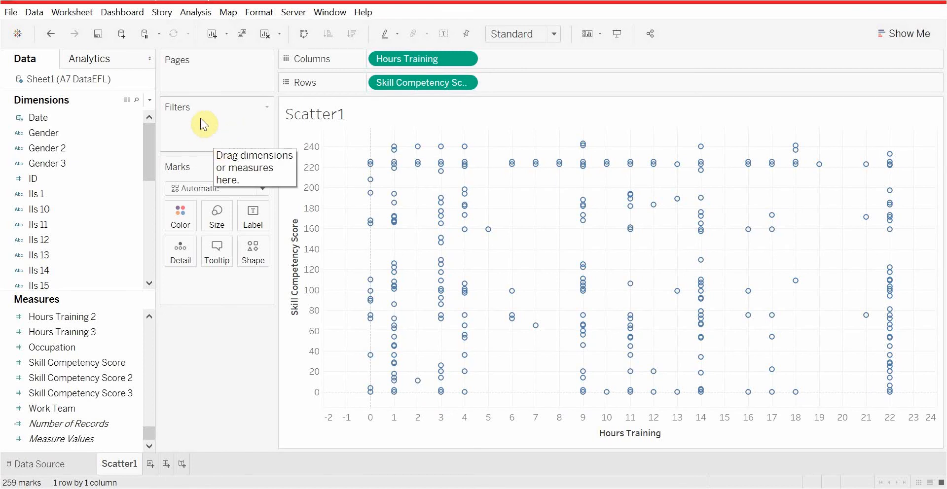
left_click(112, 56)
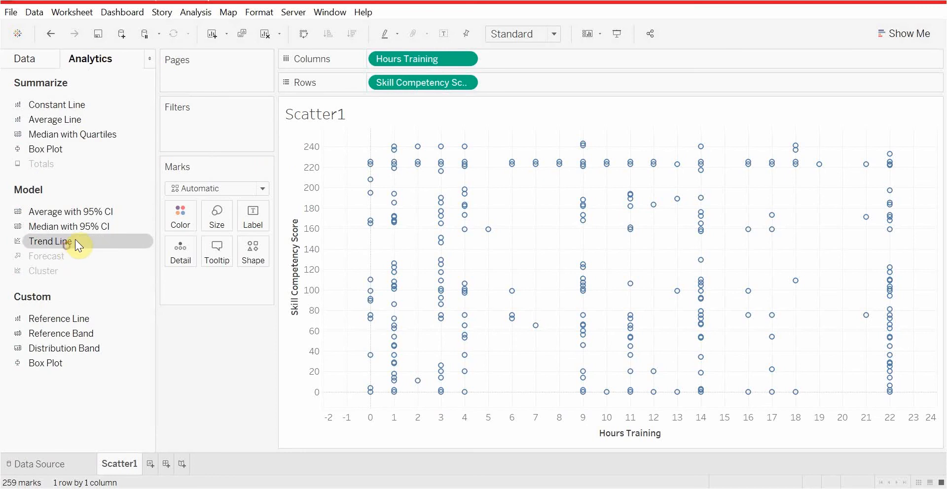
left_click_drag(38, 244, 416, 151)
mouse_move(549, 273)
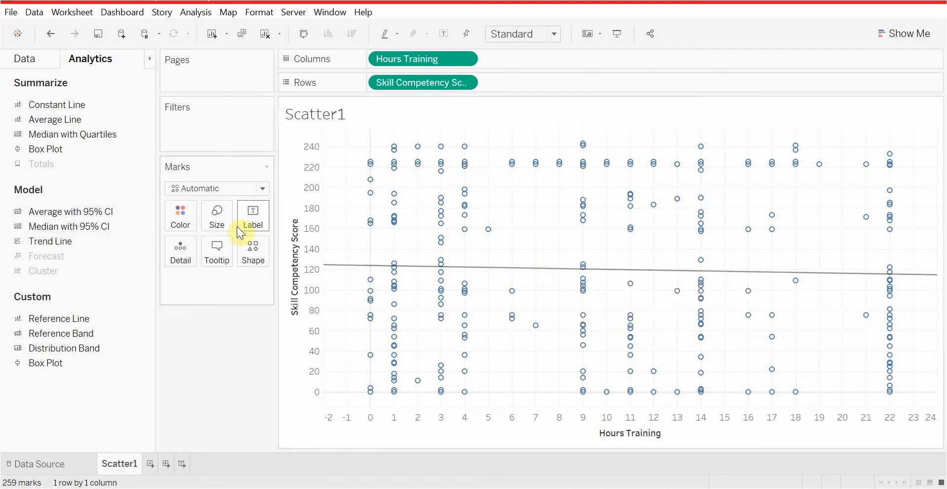
- Color the scatter plot marks by the Gender dimension
left_click(34, 60)
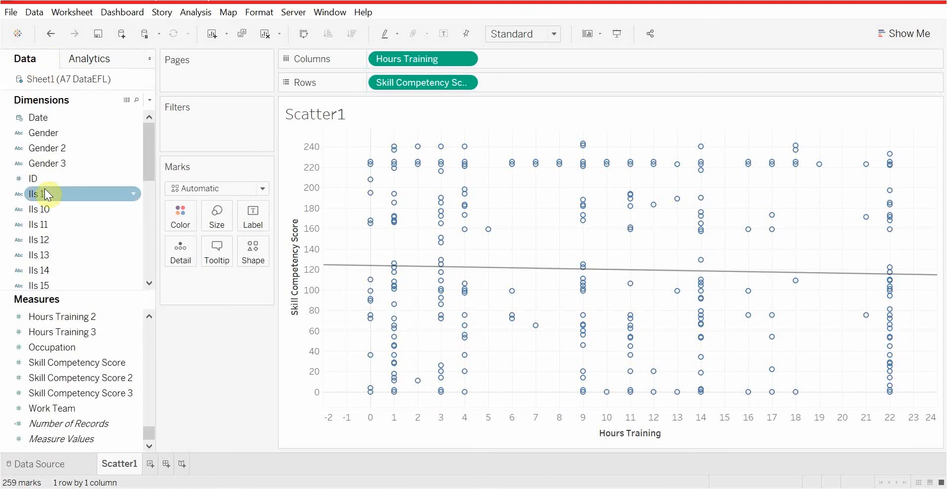
left_click_drag(67, 139, 193, 229)
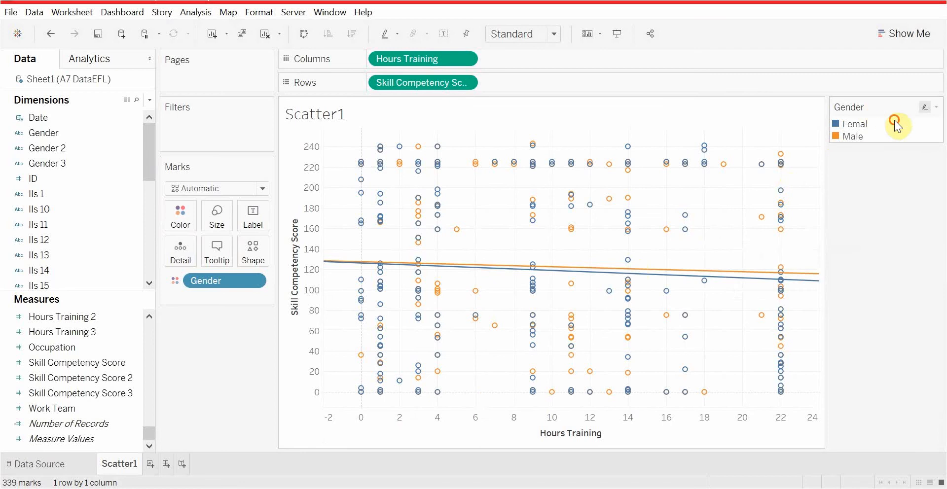
- Try to recolor the Gender marks with the Color Blind palette
left_click(936, 108)
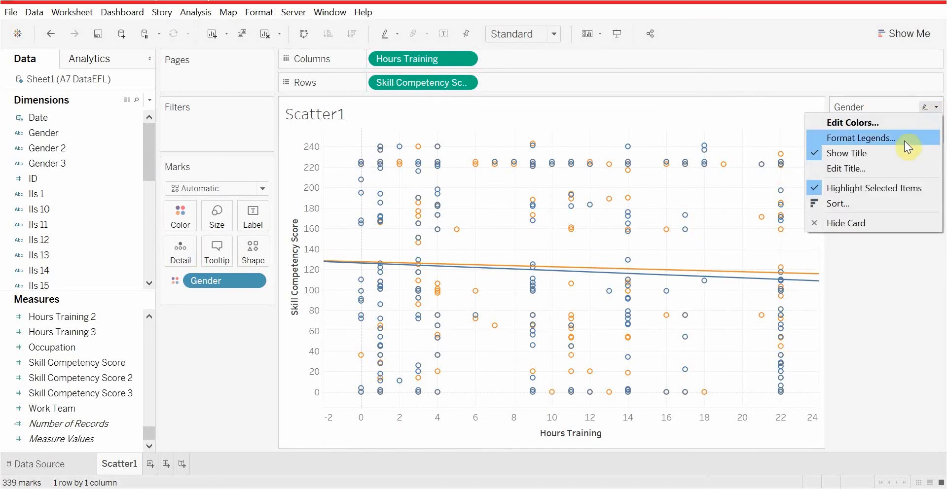
left_click(881, 125)
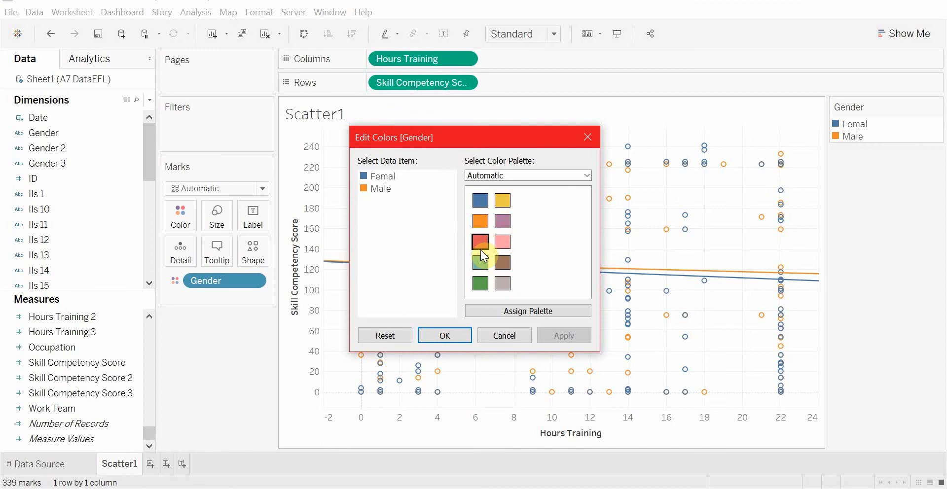
left_click(493, 174)
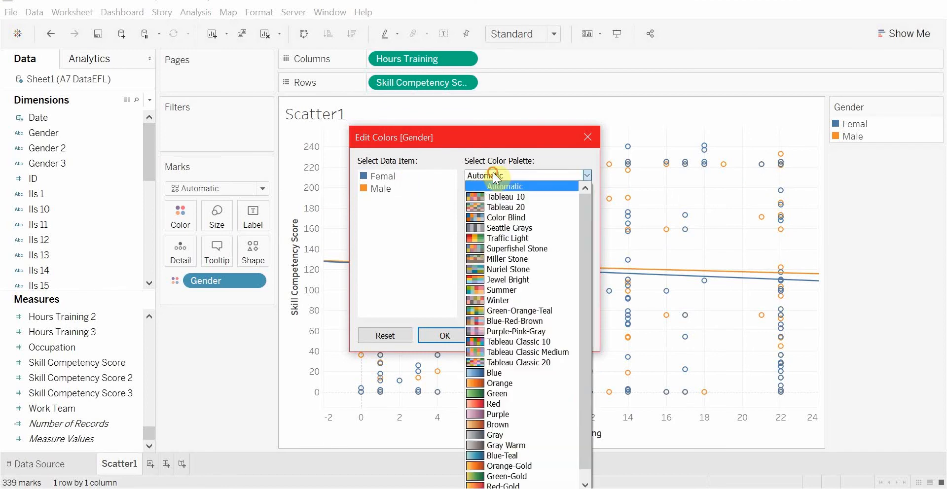
left_click(493, 221)
left_click(482, 207)
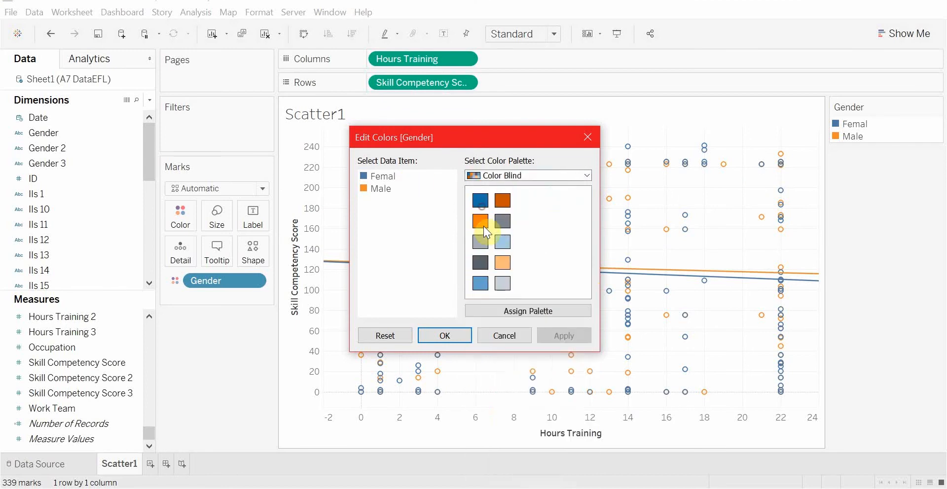
left_click(444, 336)
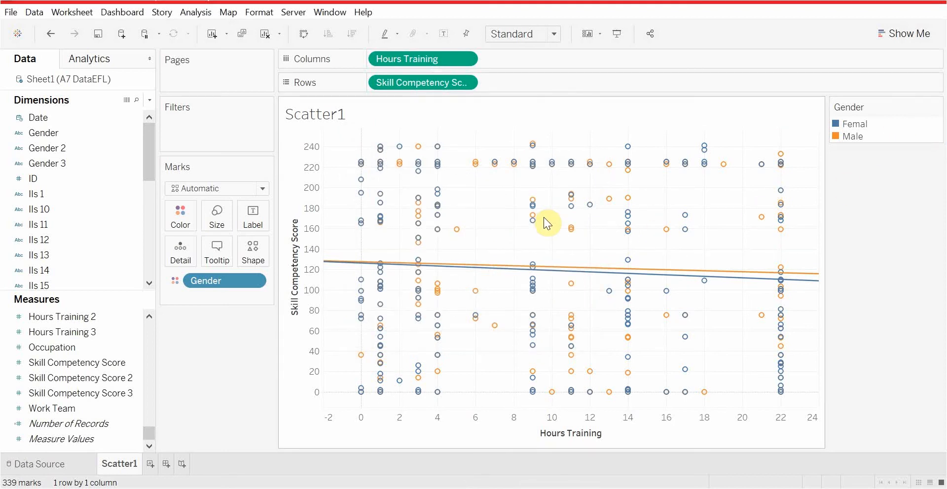
- Place the Ethnicity (Count) measure on Rows ahead of Skill Competency Score
left_click_drag(146, 164, 152, 126)
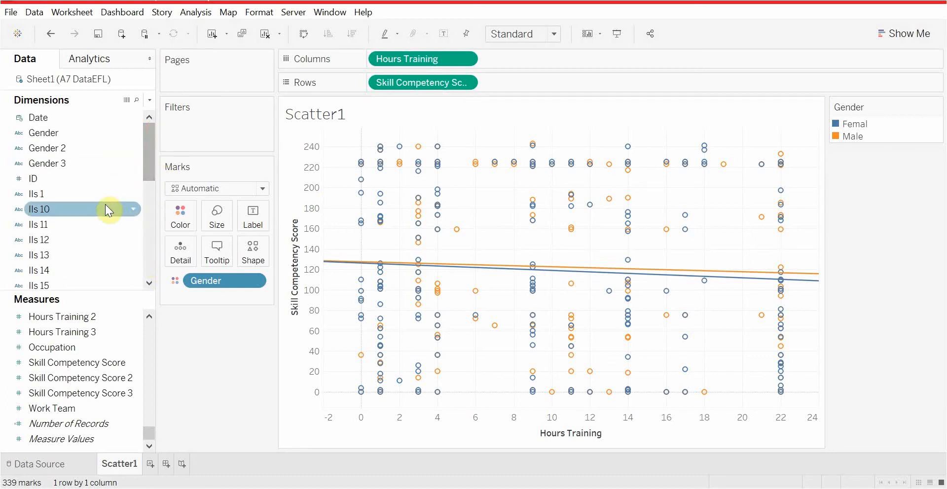
left_click_drag(149, 161, 142, 302)
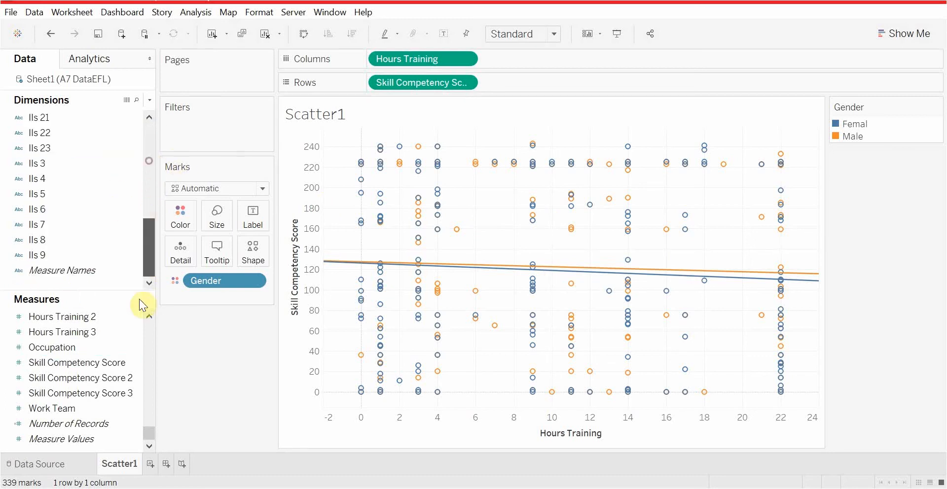
scroll(97, 190, "up", 6)
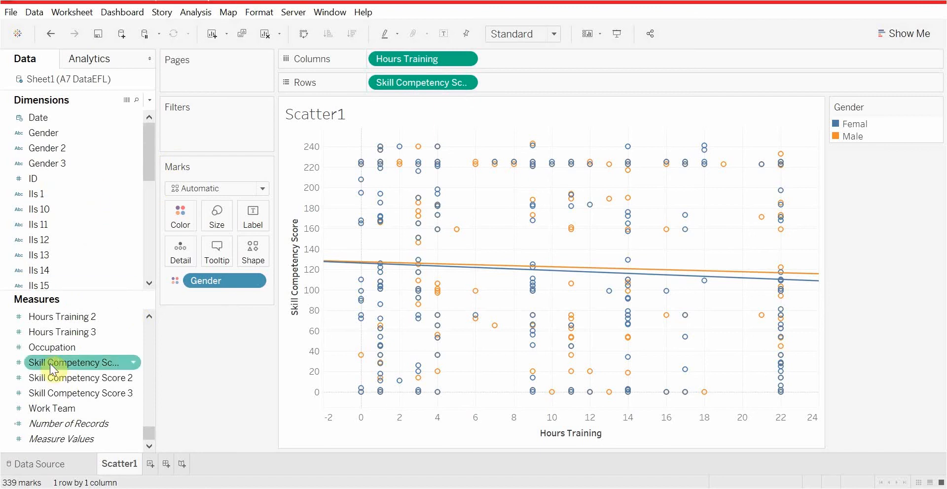
scroll(102, 419, "up", 5)
scroll(102, 417, "up", 5)
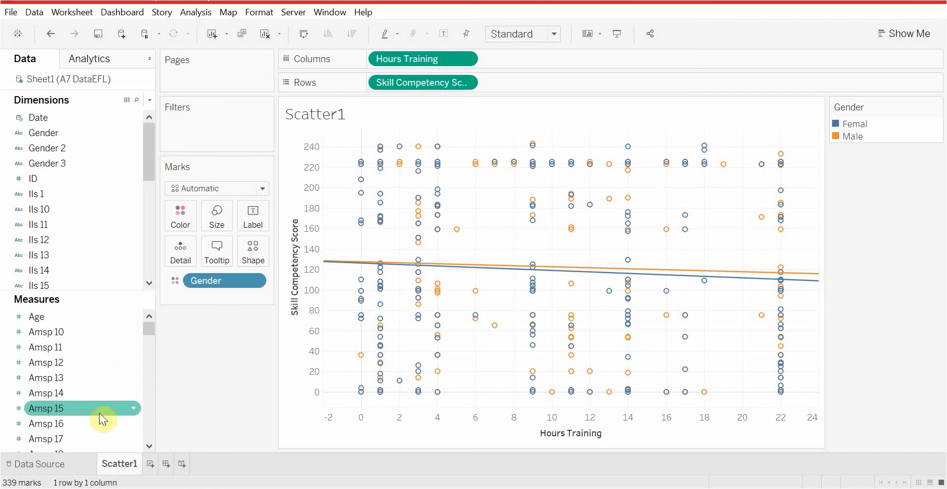
scroll(101, 400, "down", 10)
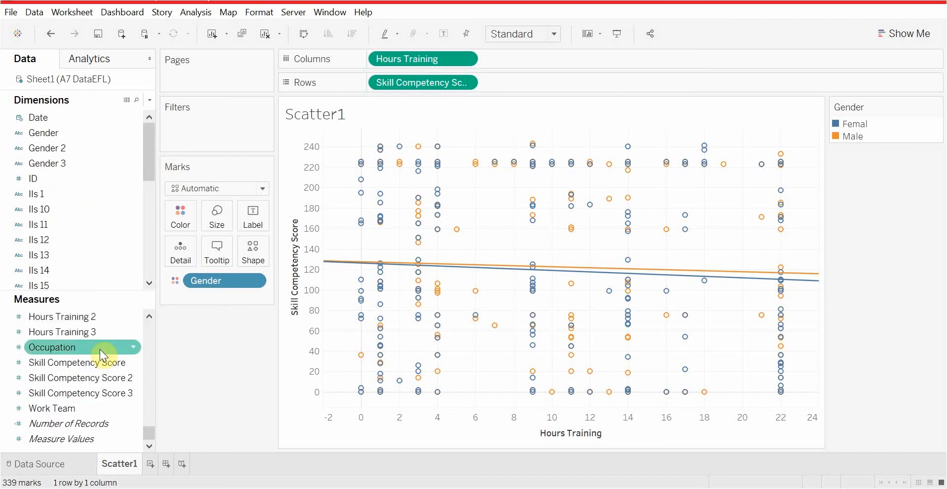
scroll(92, 350, "up", 2)
left_click_drag(93, 333, 379, 82)
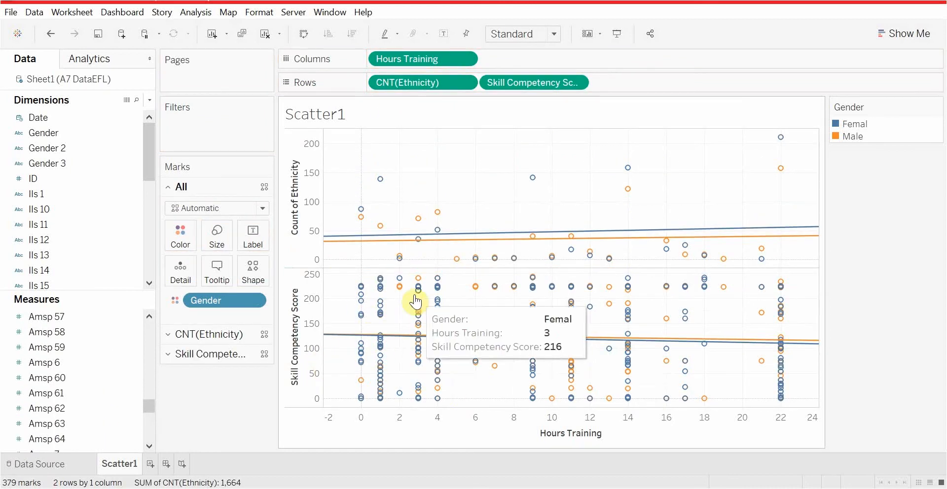
- Convert the Ethnicity count to a dimension and move it to Columns ahead of Hours Training
left_click(466, 83)
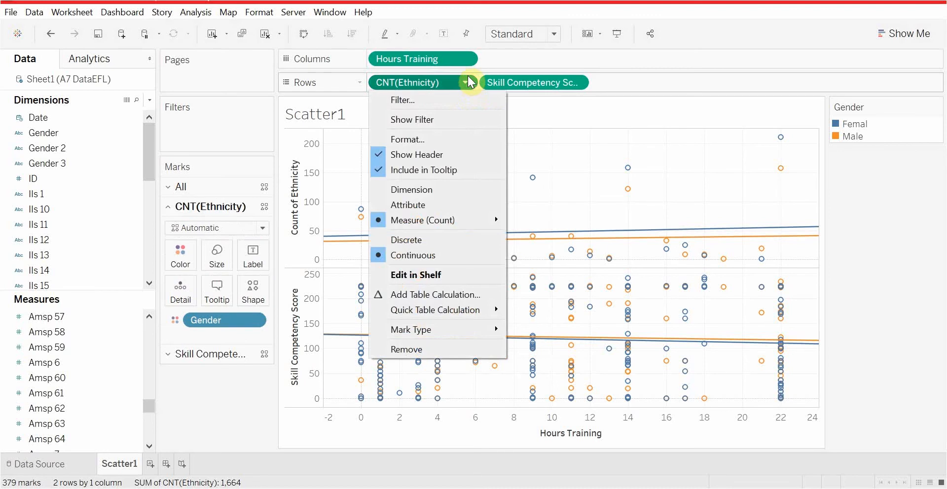
left_click(457, 188)
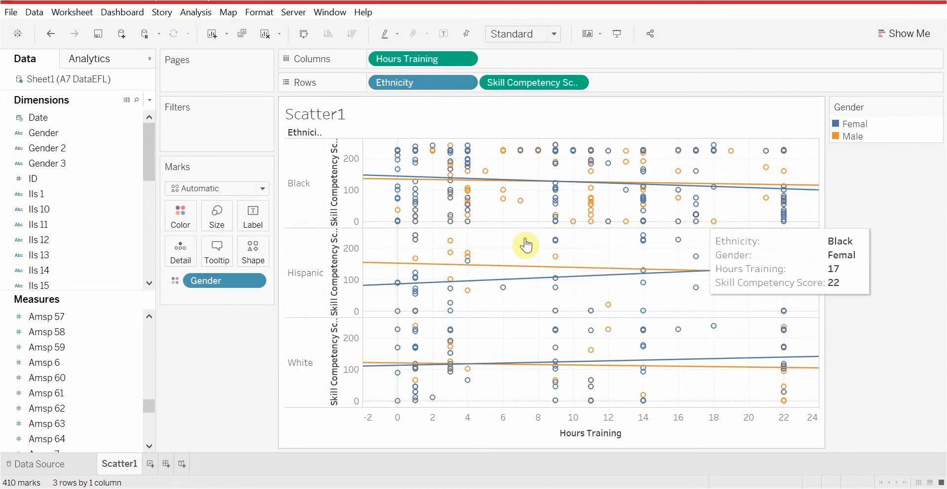
left_click_drag(422, 82, 405, 62)
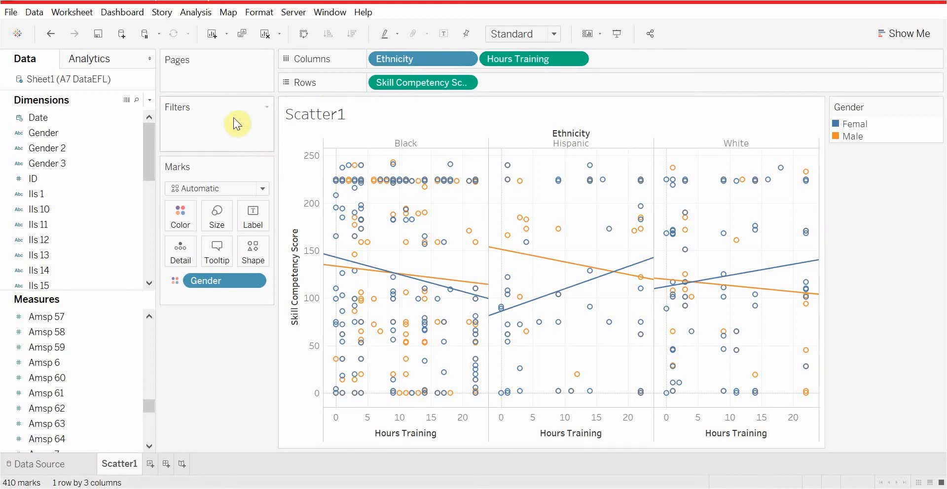
- Highlight the Femal marks from the Gender legend and clear the highlight again
left_click(264, 108)
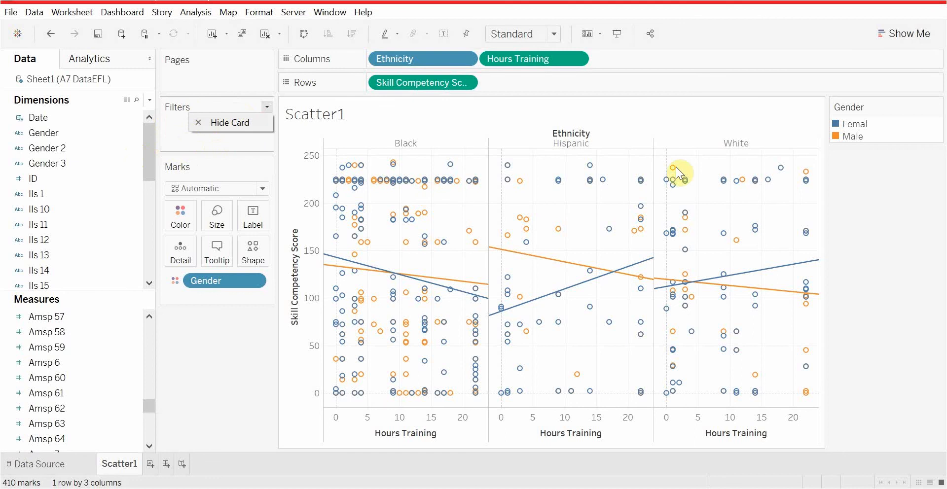
left_click(863, 126)
double_click(864, 126)
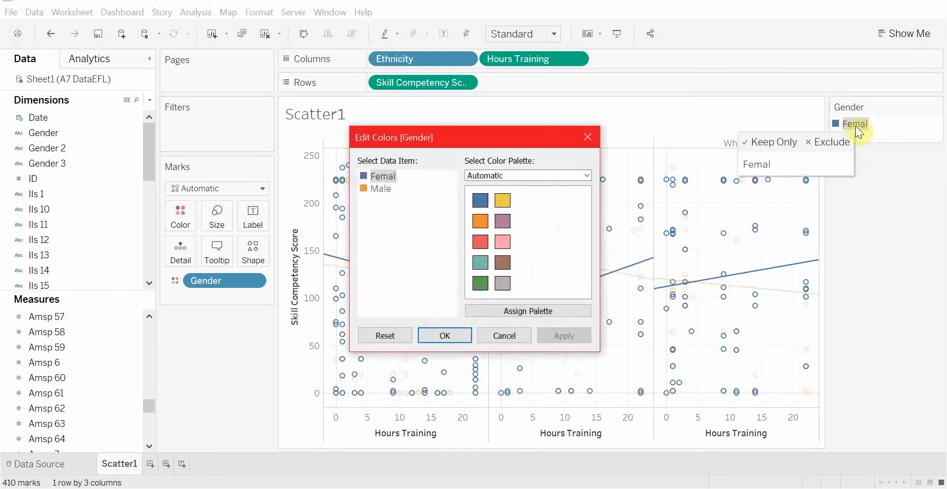
left_click(447, 330)
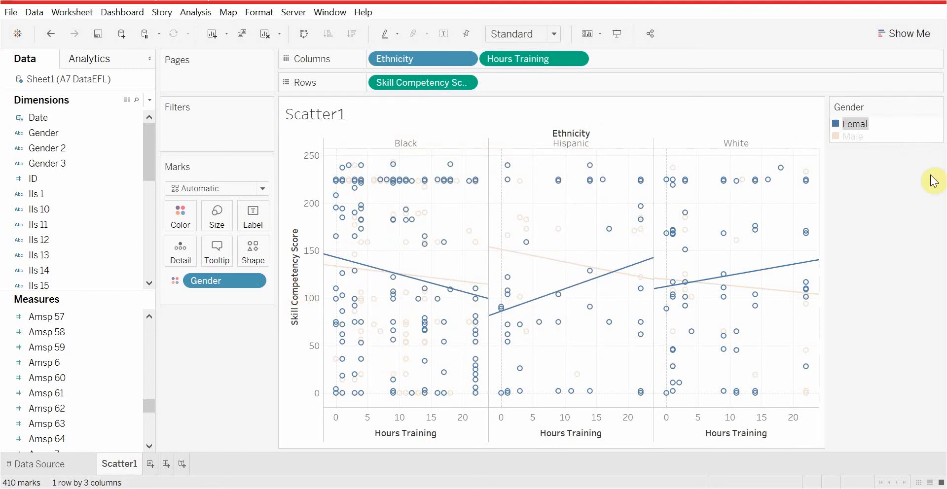
left_click(912, 143)
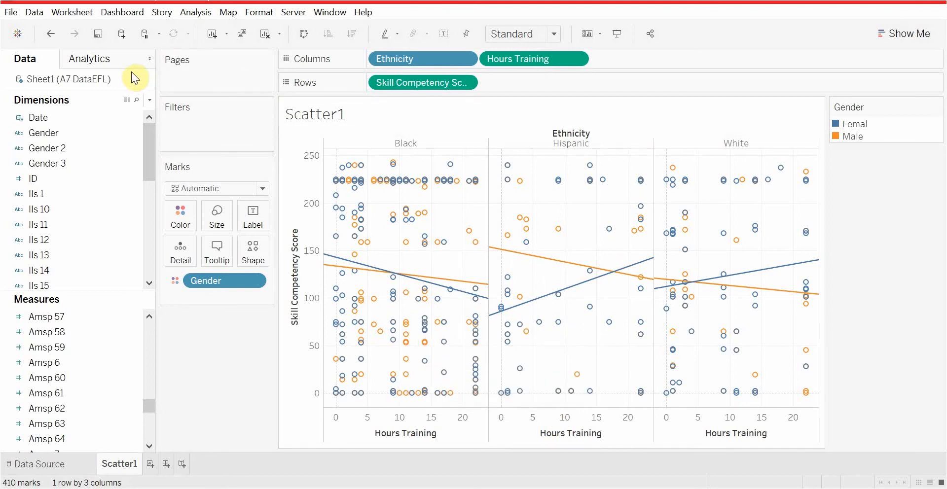
left_click(134, 116)
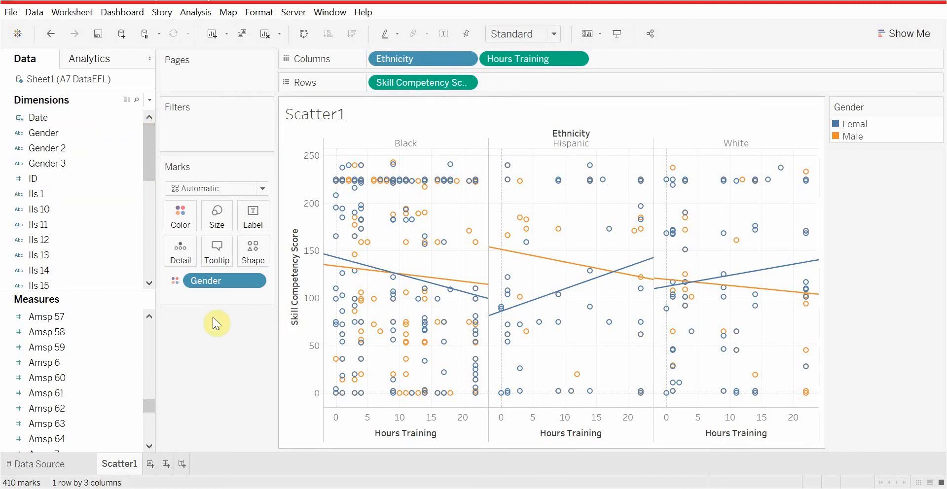
- Add a Gender filter that includes both Femal and Male, and show its filter control beside the chart
left_click_drag(70, 131, 209, 122)
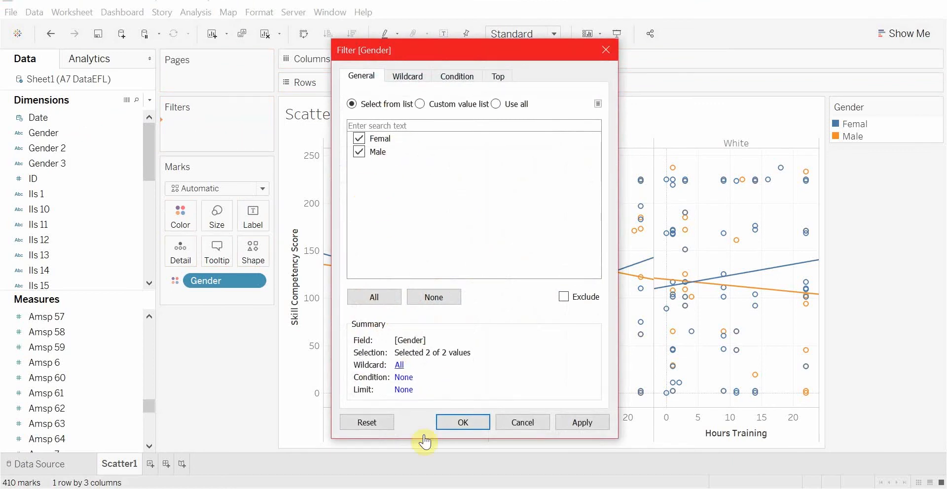
left_click(459, 422)
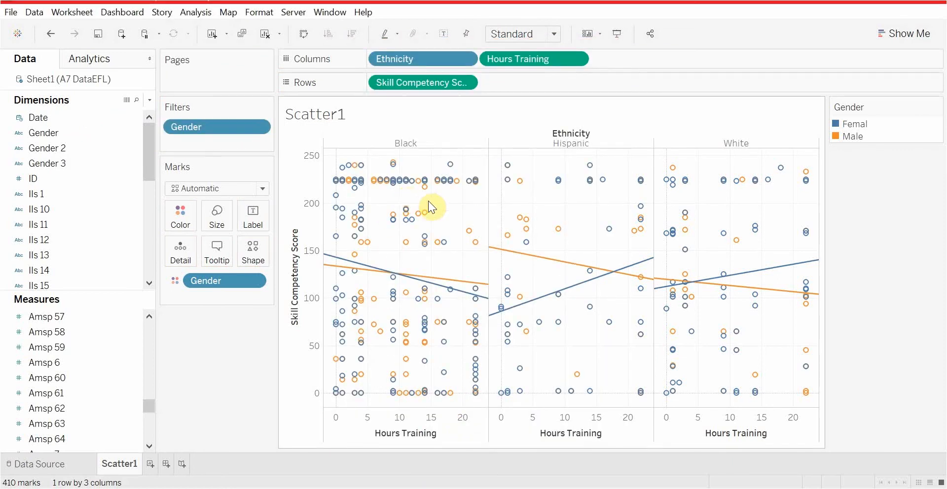
left_click(257, 128)
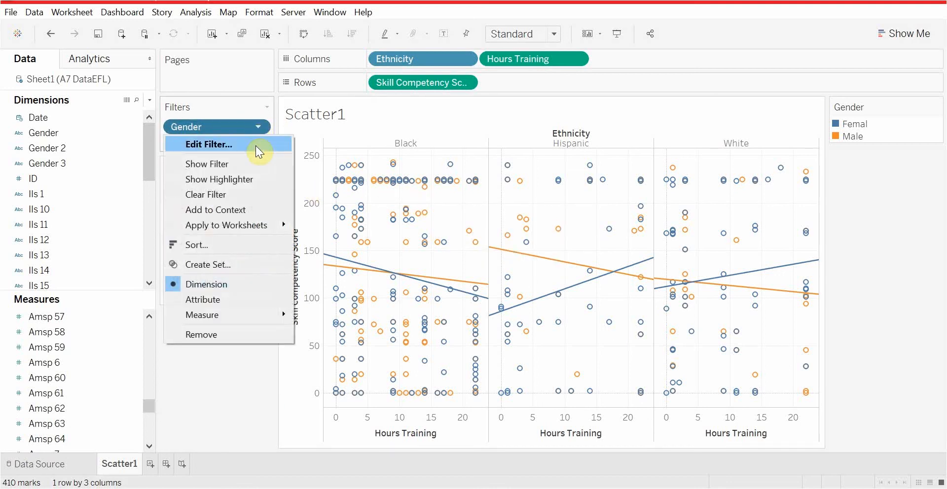
left_click(259, 164)
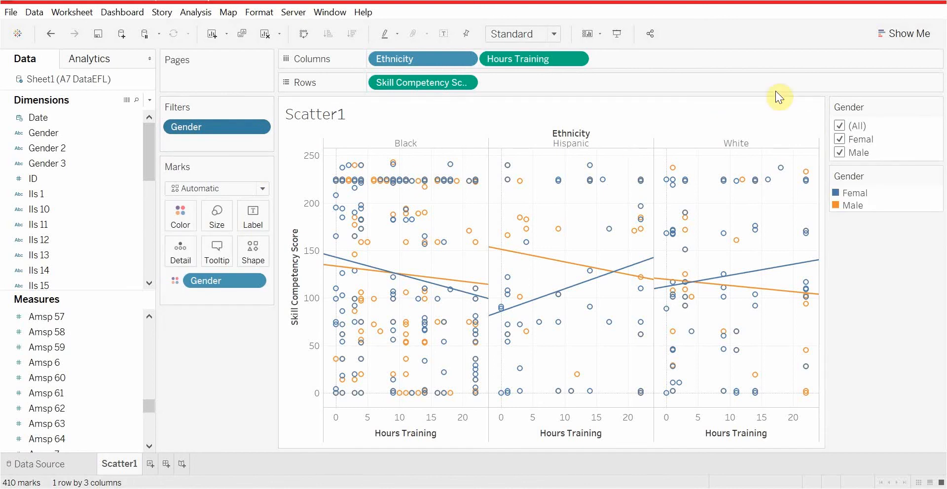
- Test the Gender filter by excluding the Femal value and including it again
left_click(838, 139)
left_click(838, 140)
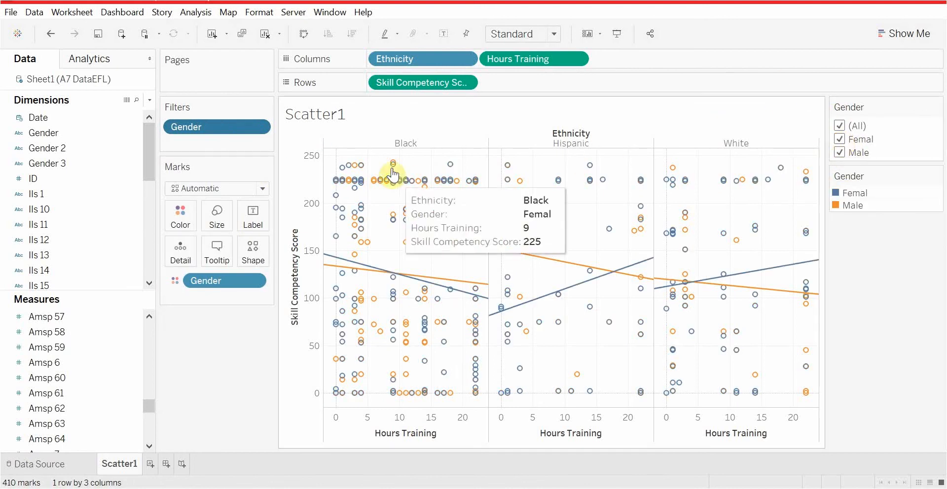
- Add an Ethnicity filter on all values, including Black, Hispanic and White
scroll(114, 257, "down", 7)
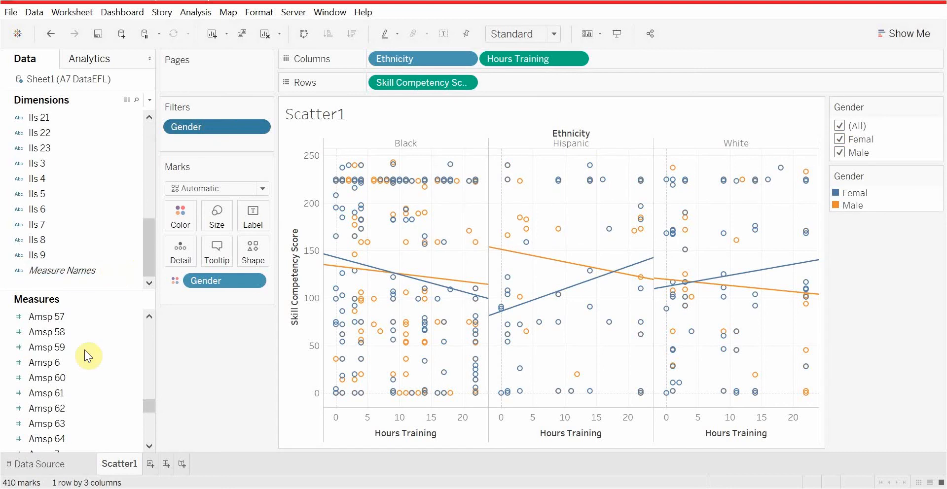
scroll(86, 375, "down", 10)
scroll(94, 405, "up", 5)
scroll(94, 375, "down", 2)
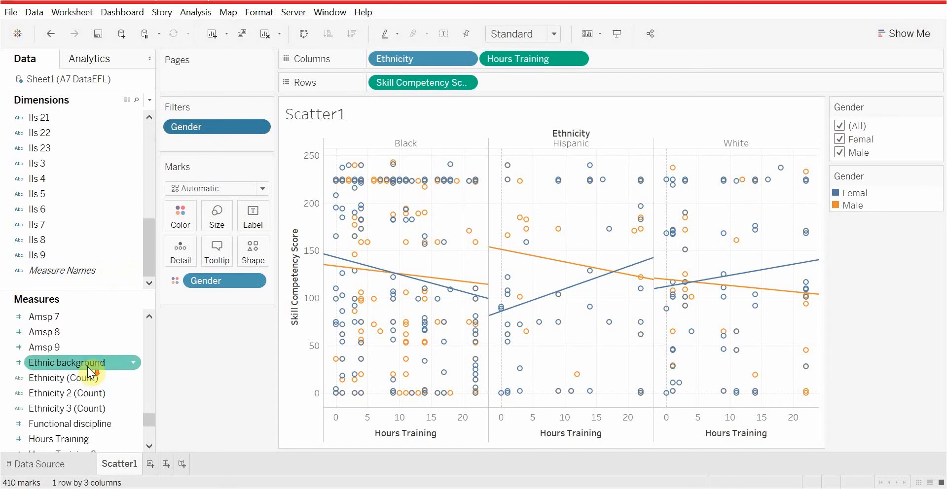
left_click_drag(90, 374, 238, 140)
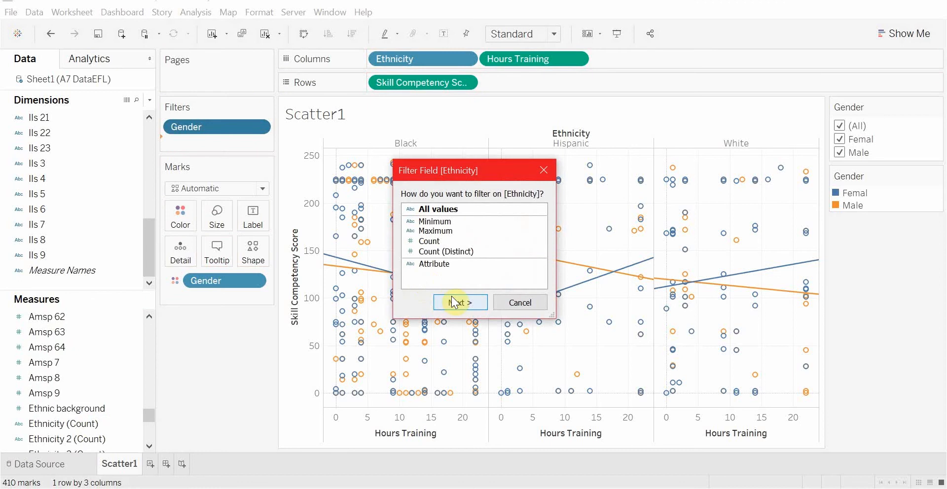
left_click(444, 252)
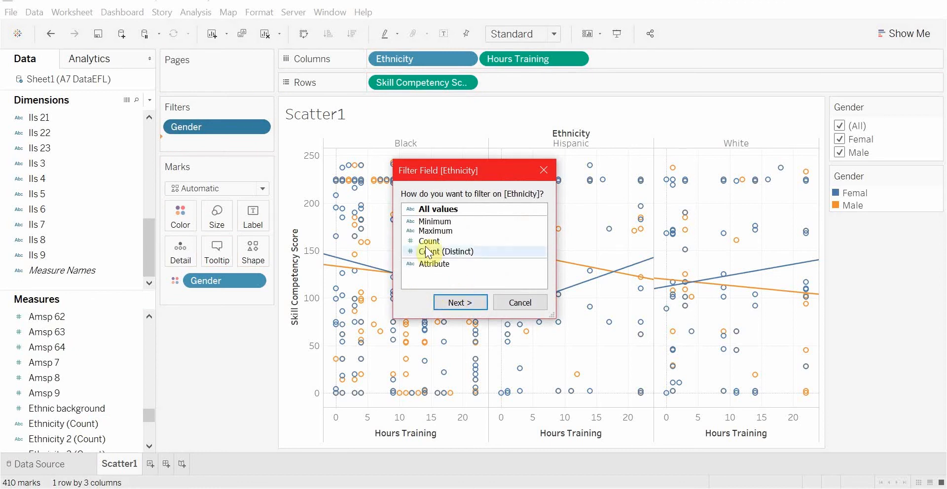
left_click(454, 303)
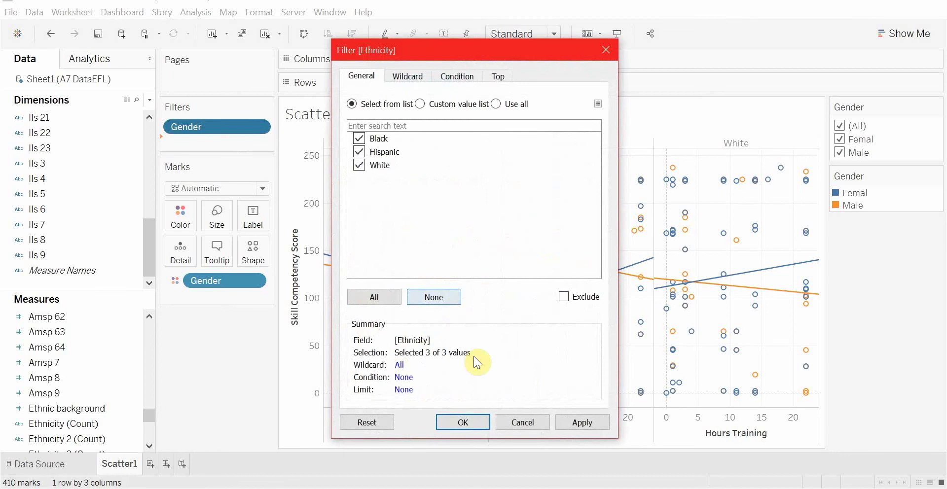
left_click(467, 423)
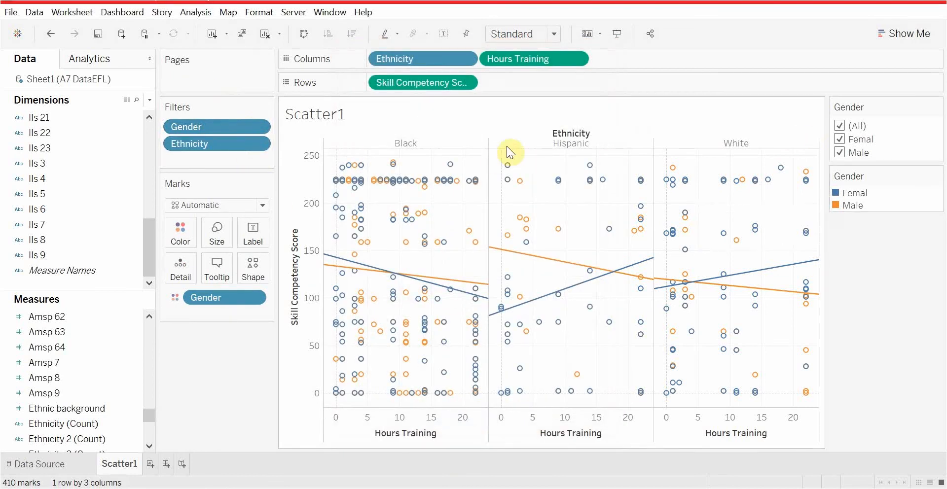
- Show the Ethnicity filter control beside the scatter plot
left_click(256, 143)
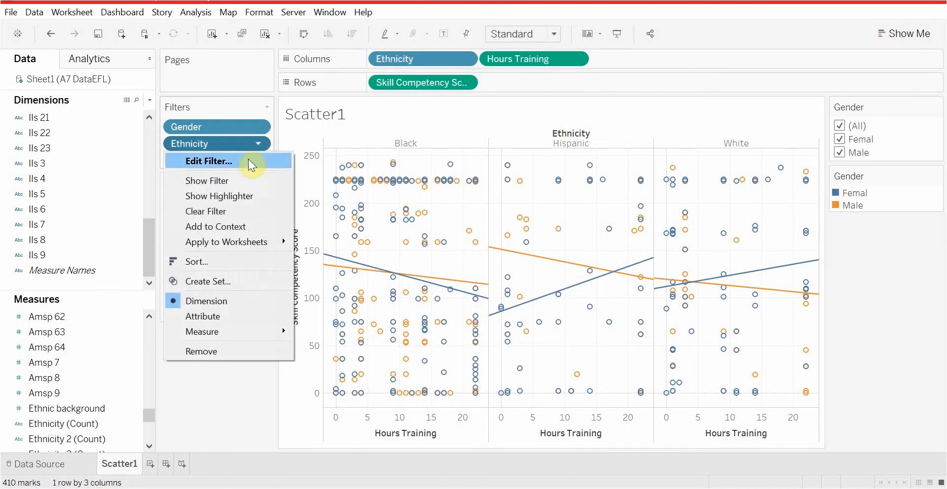
left_click(244, 183)
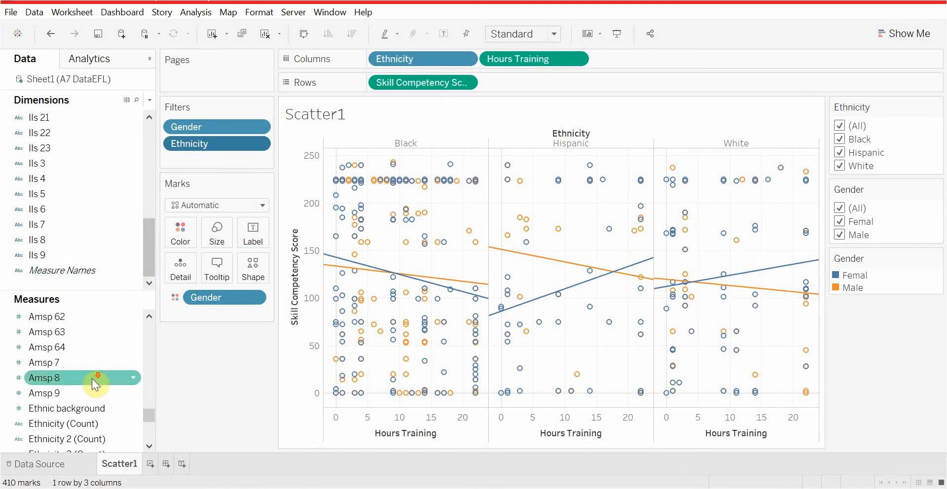
- Add a filter on the average Skill Competency Score covering the full range of values from 0 to 243
scroll(92, 378, "down", 5)
left_click_drag(67, 364, 204, 168)
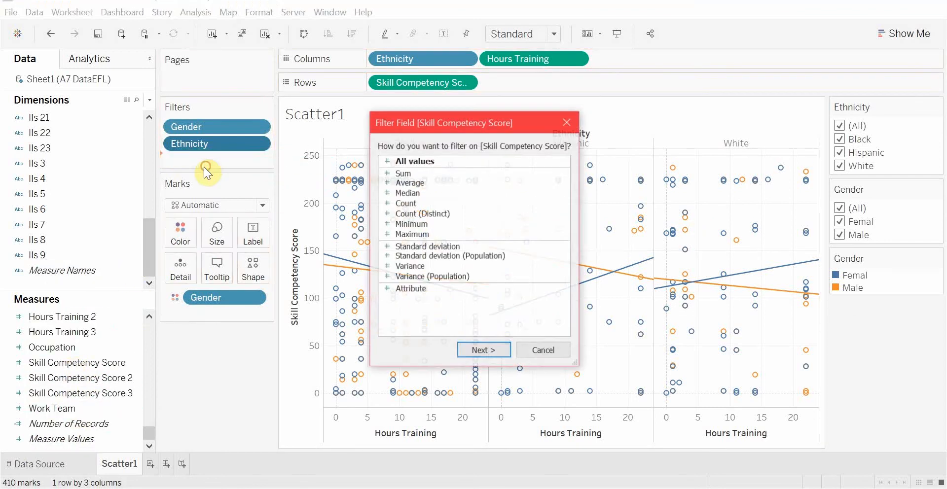
left_click(396, 186)
left_click(475, 351)
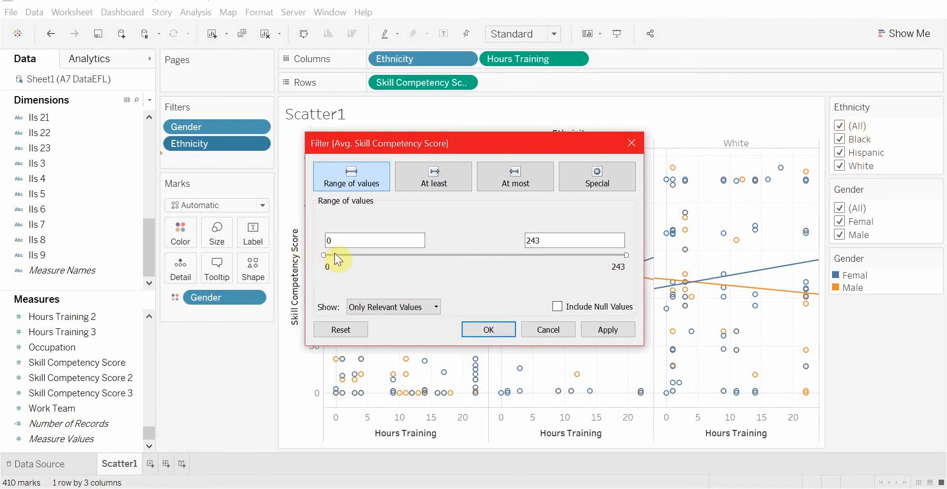
left_click_drag(325, 256, 433, 254)
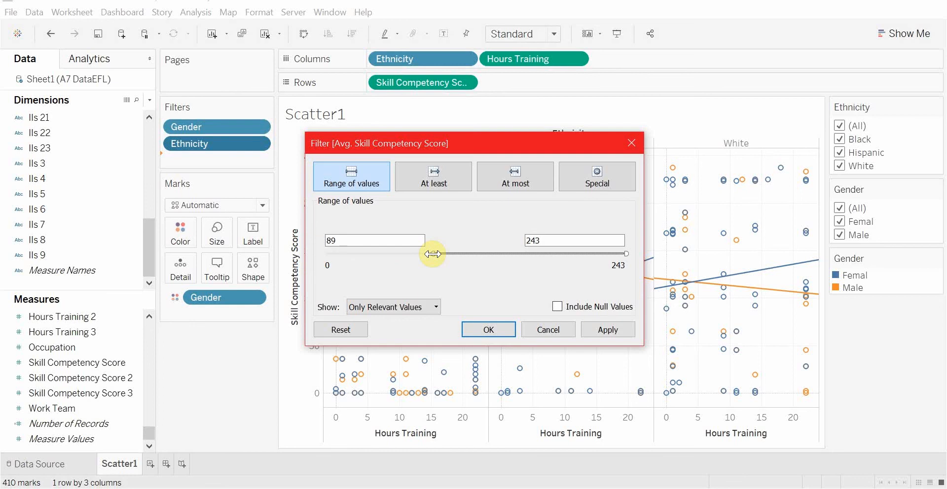
left_click_drag(433, 254, 323, 254)
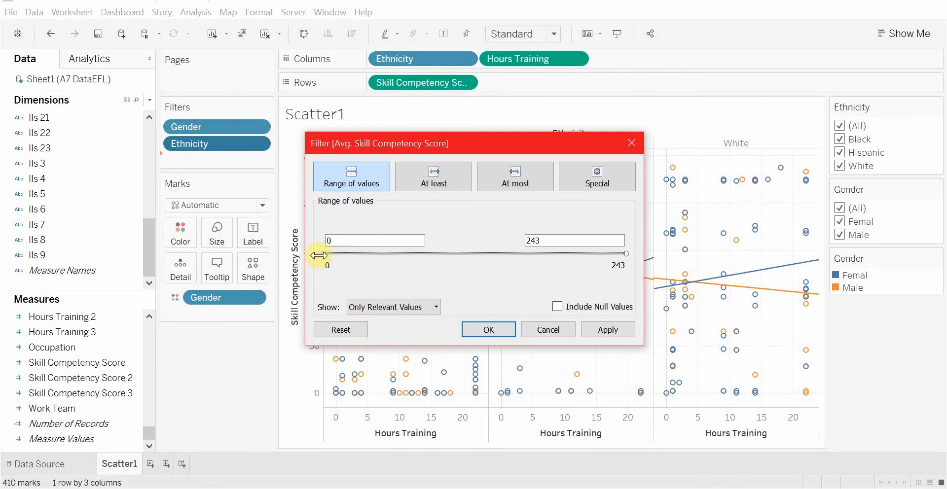
left_click(486, 330)
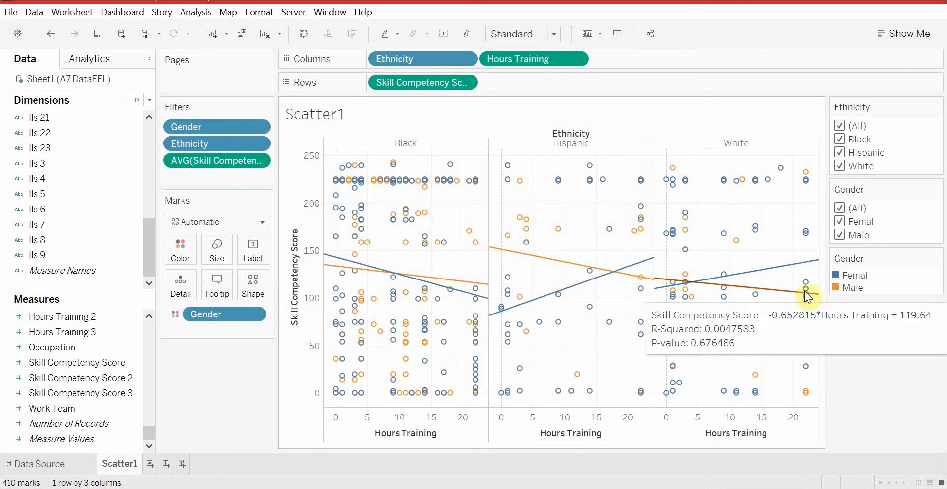
- Show the average Skill Competency Score filter control beside the chart and try out its lower limit
left_click(260, 161)
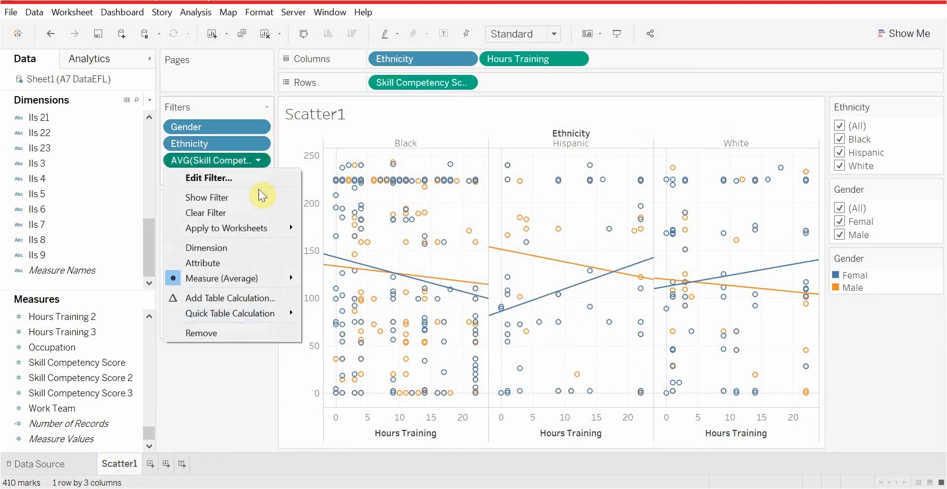
left_click(249, 198)
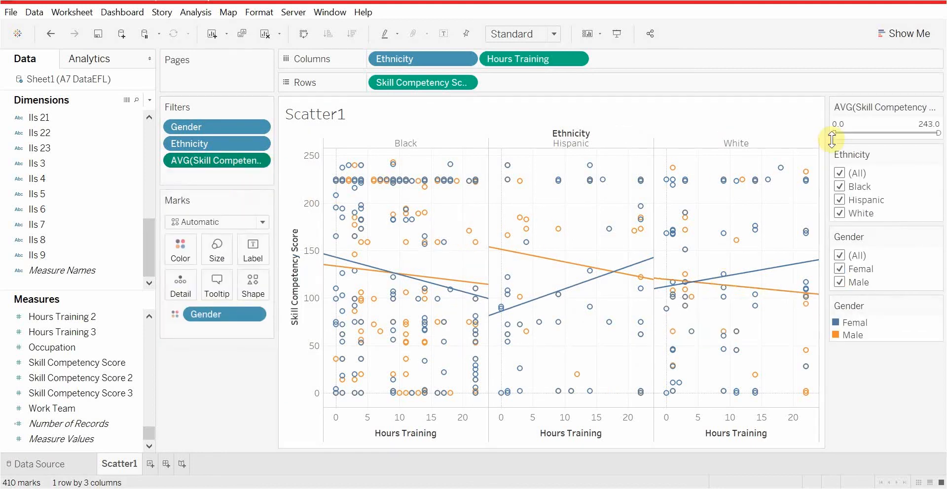
left_click_drag(833, 133, 740, 138)
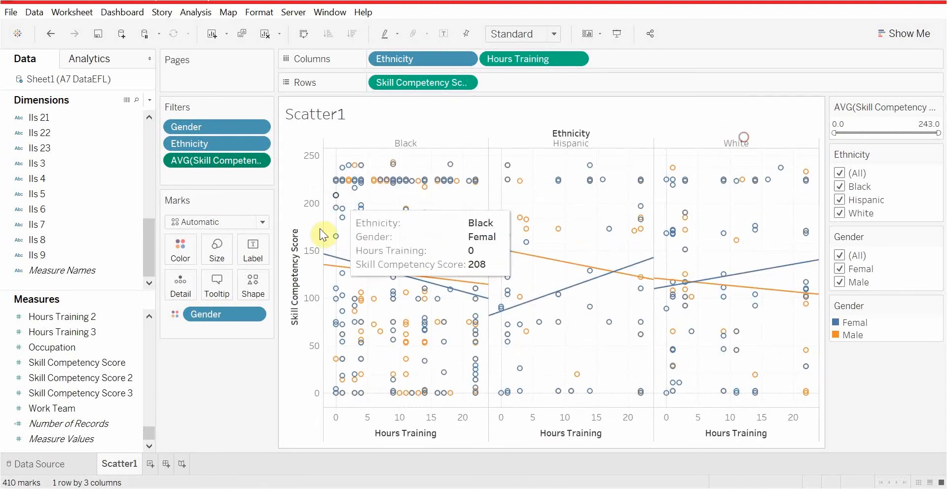
- Add a filter on the average Hours Training covering the full range of values from 0 to 22
scroll(80, 352, "up", 3)
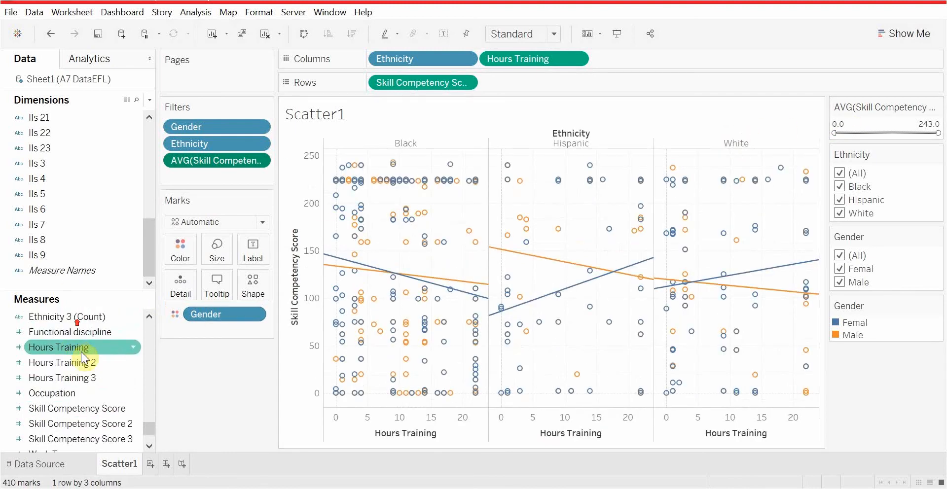
left_click_drag(103, 362, 234, 176)
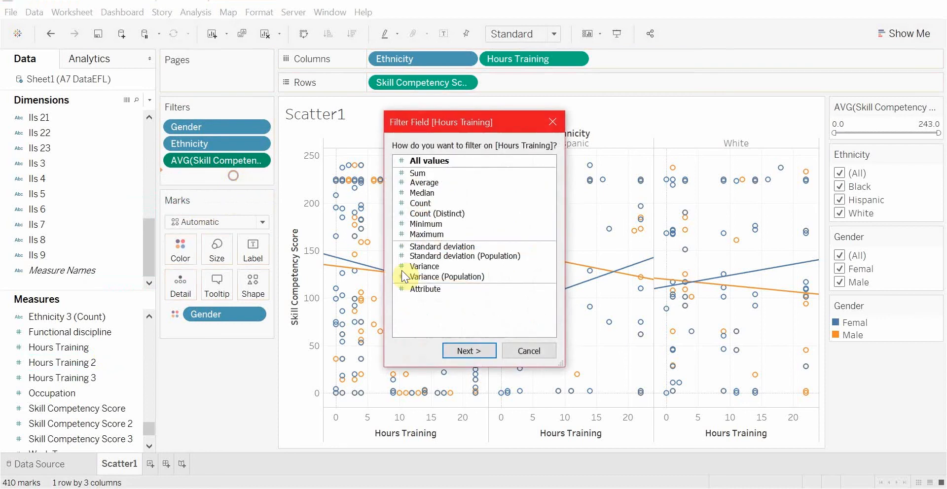
left_click(419, 179)
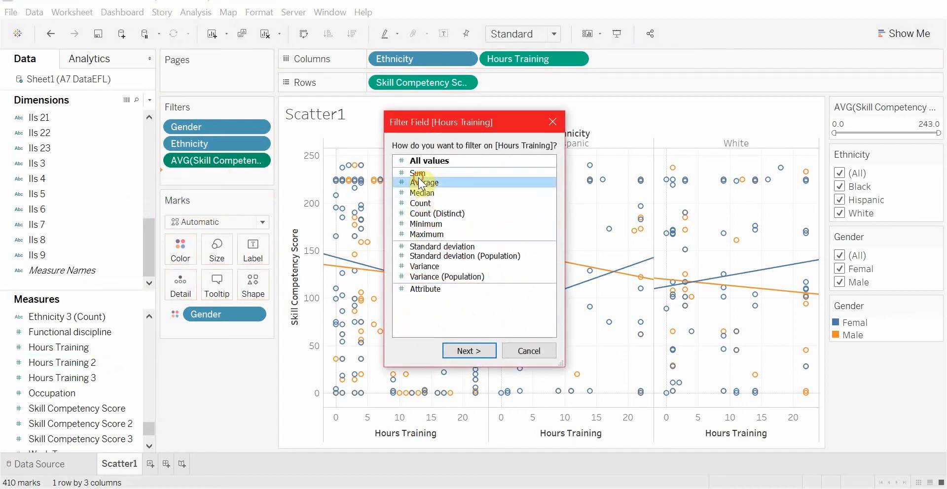
left_click(472, 353)
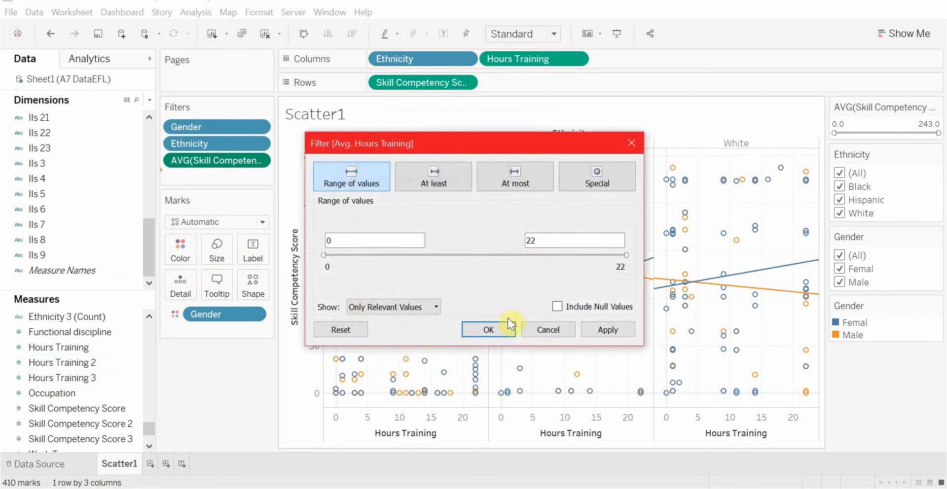
left_click(489, 328)
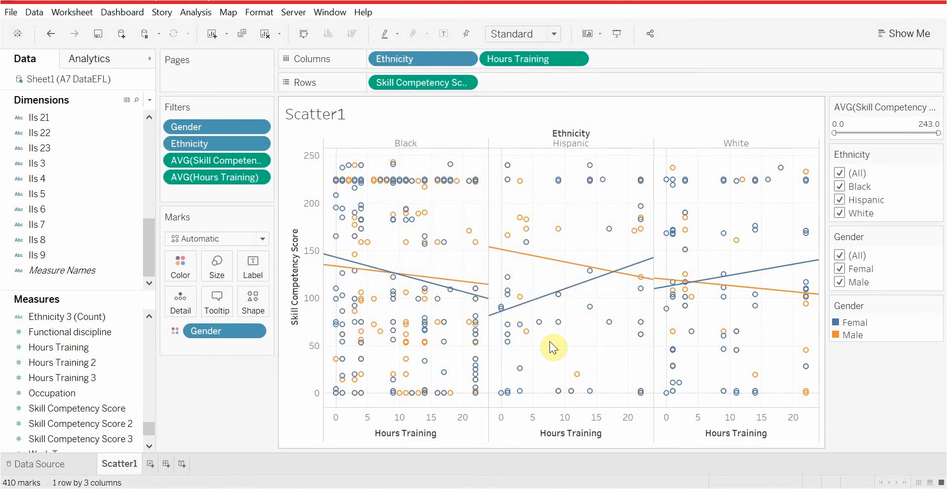
- Create a new worksheet and name it Hist-Hrs
left_click(151, 465)
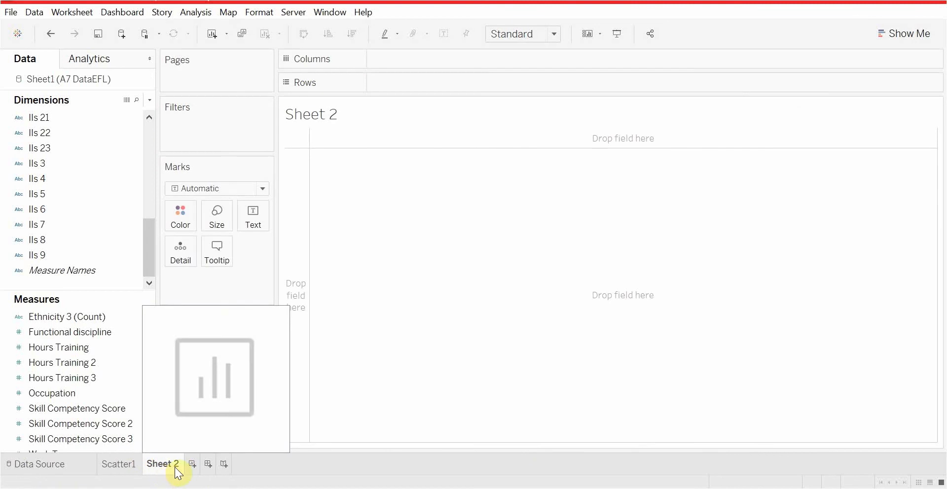
double_click(151, 465)
type("Hist")
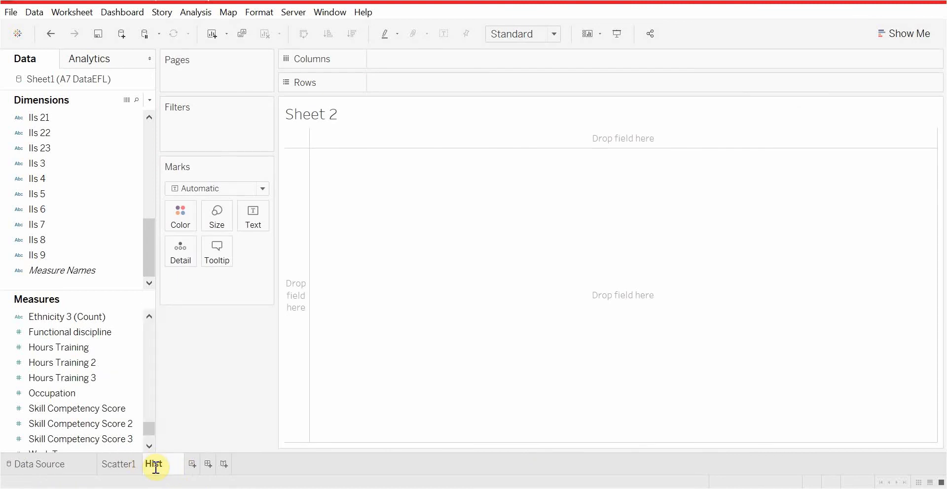
type("-")
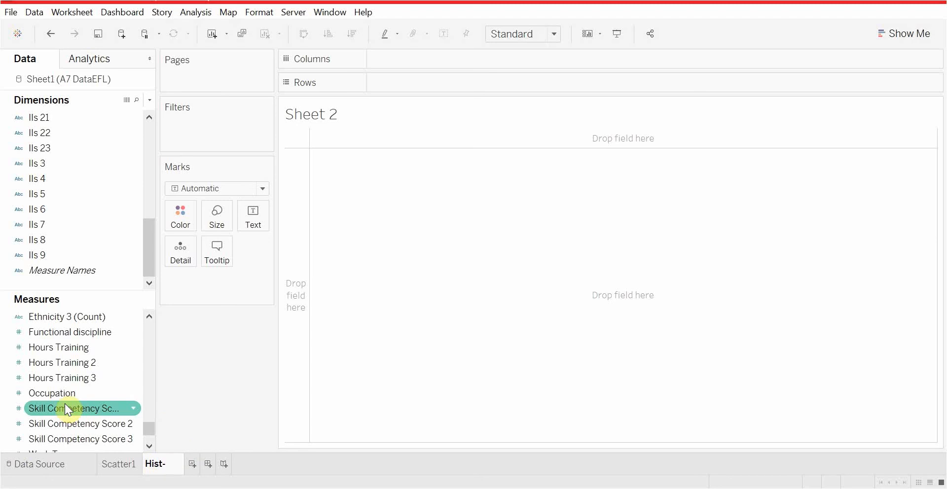
type("Hrs")
key("Return")
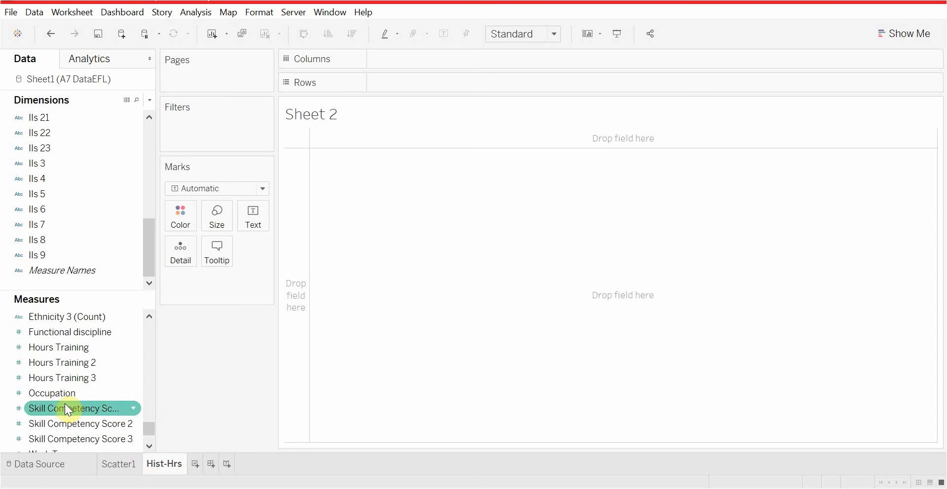
- Create another worksheet after Hist-Hrs and name it Hist-Score
left_click(194, 464)
double_click(191, 463)
type("H")
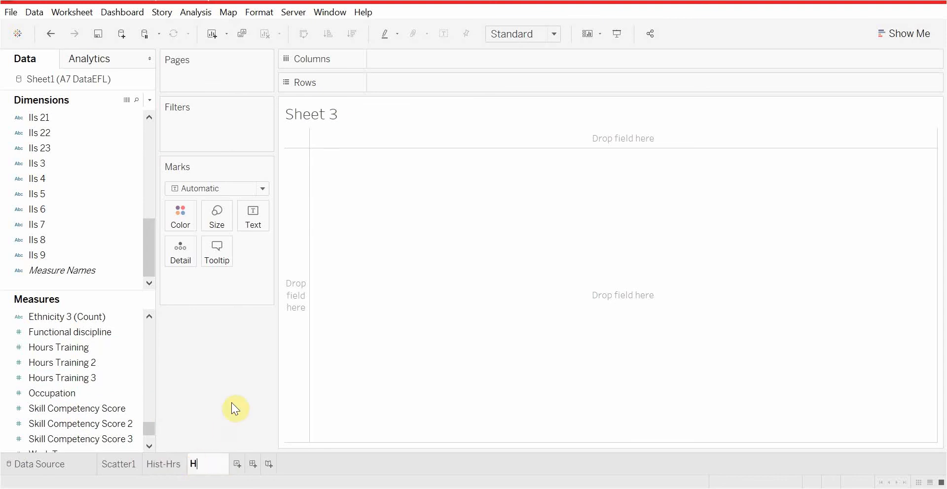
type("ist-Score")
key("Return")
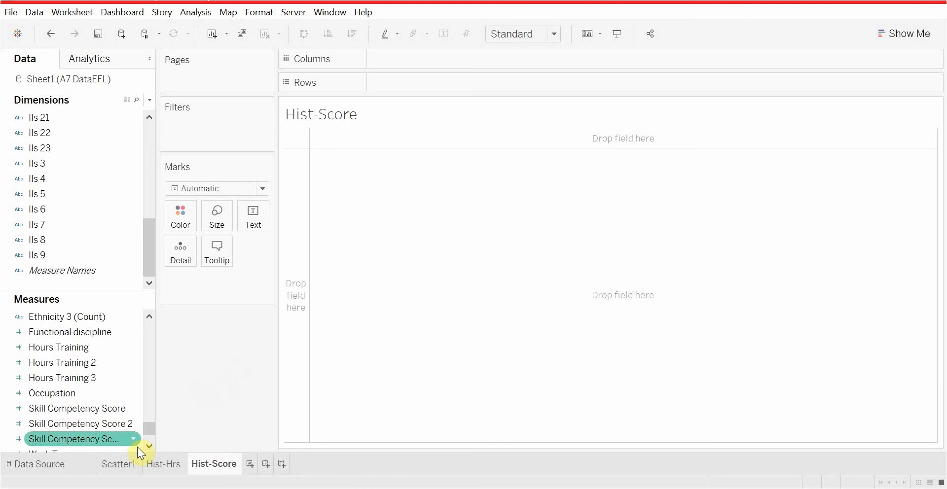
- Build a histogram of the Hours Training measure on the Hist-Hrs worksheet
left_click(164, 465)
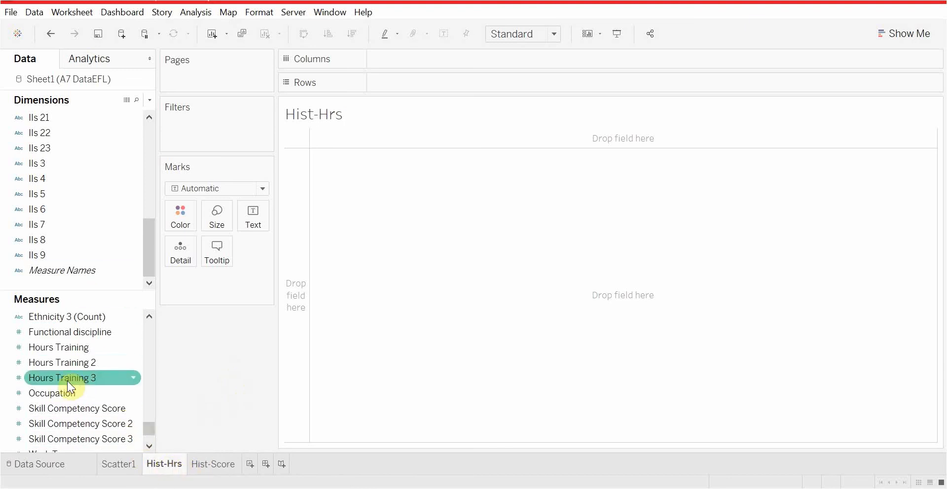
scroll(68, 383, "up", 2)
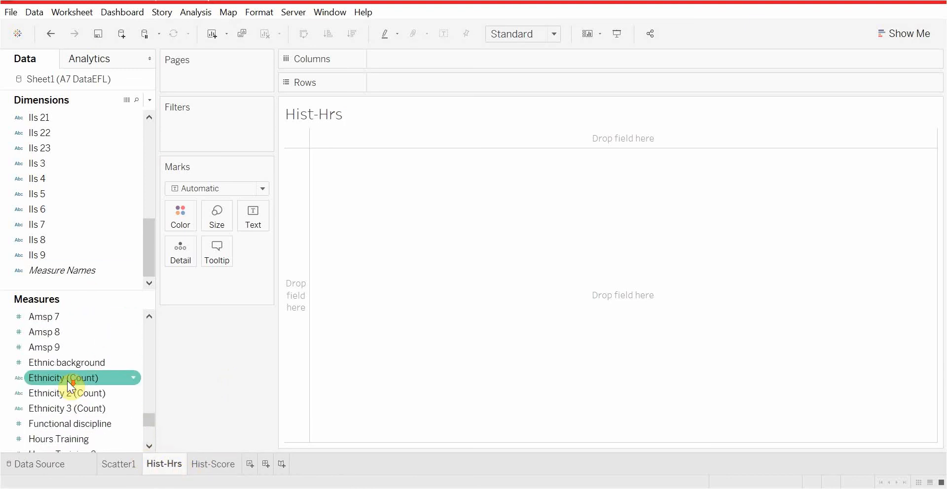
scroll(67, 382, "down", 3)
scroll(67, 382, "up", 1)
left_click(69, 347)
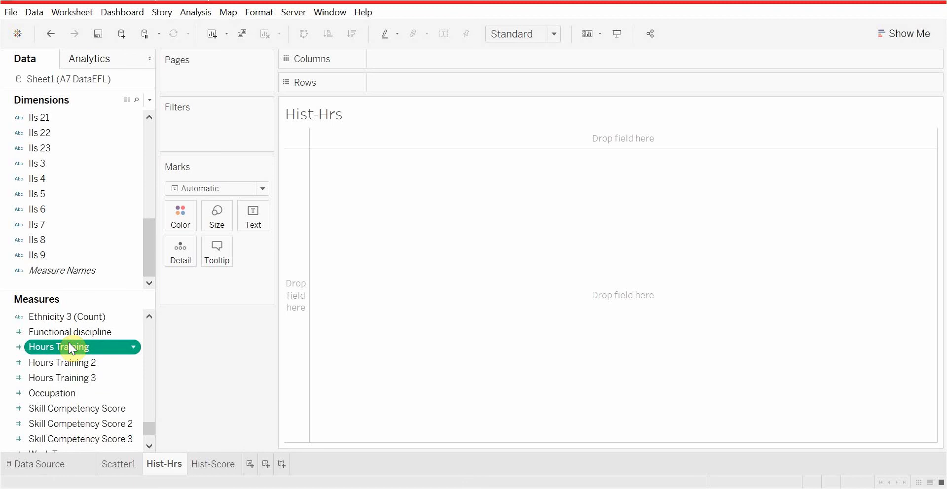
double_click(69, 347)
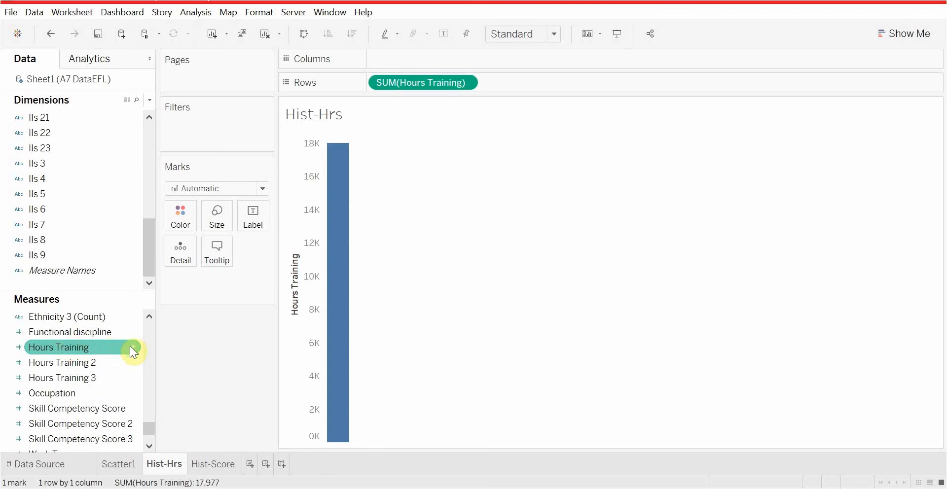
left_click(872, 38)
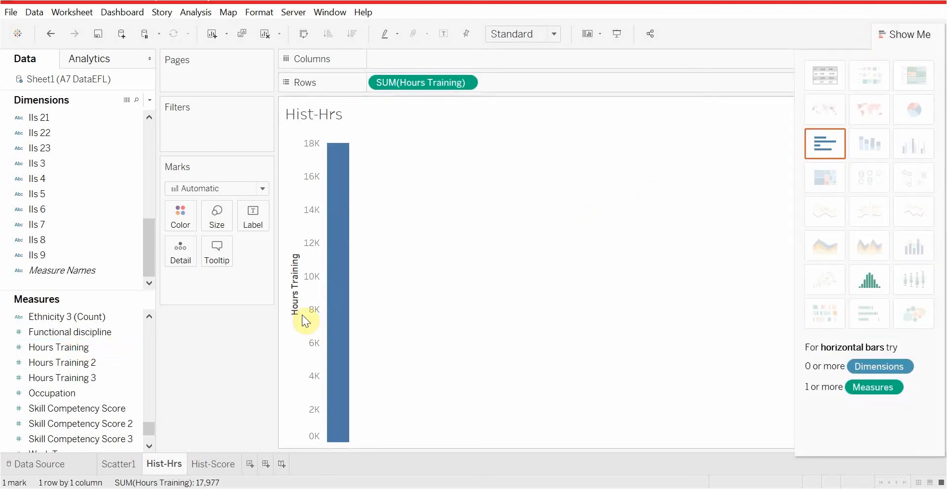
left_click(867, 279)
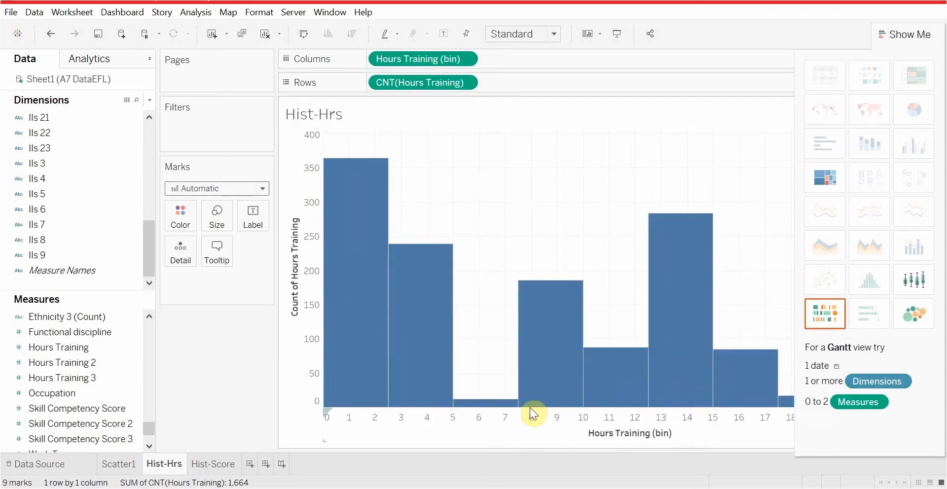
left_click(905, 33)
left_click(904, 32)
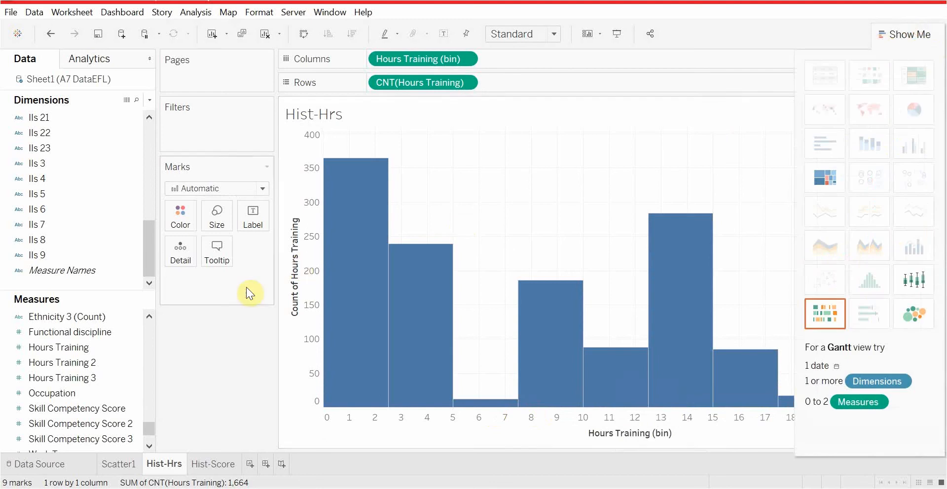
- Build a histogram of the Skill Competency Score measure on the Hist-Score worksheet and clear the chart suggestions from view
left_click(213, 464)
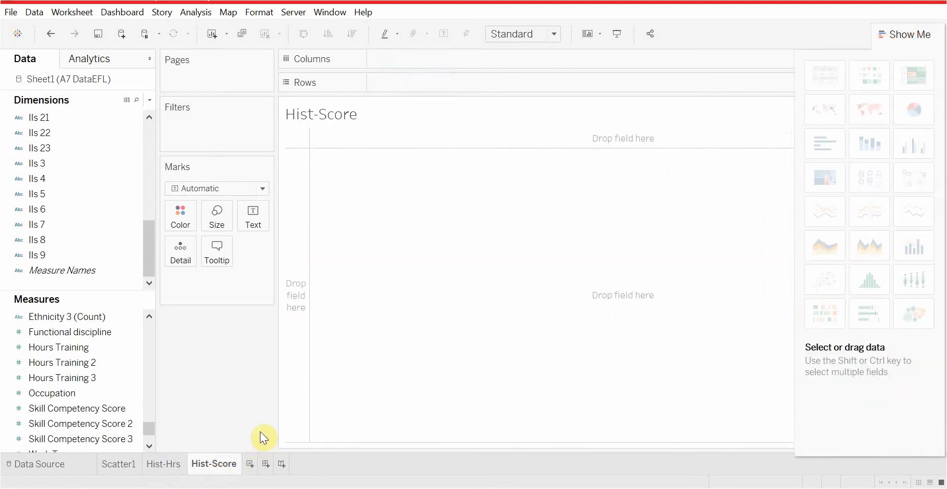
left_click(83, 406)
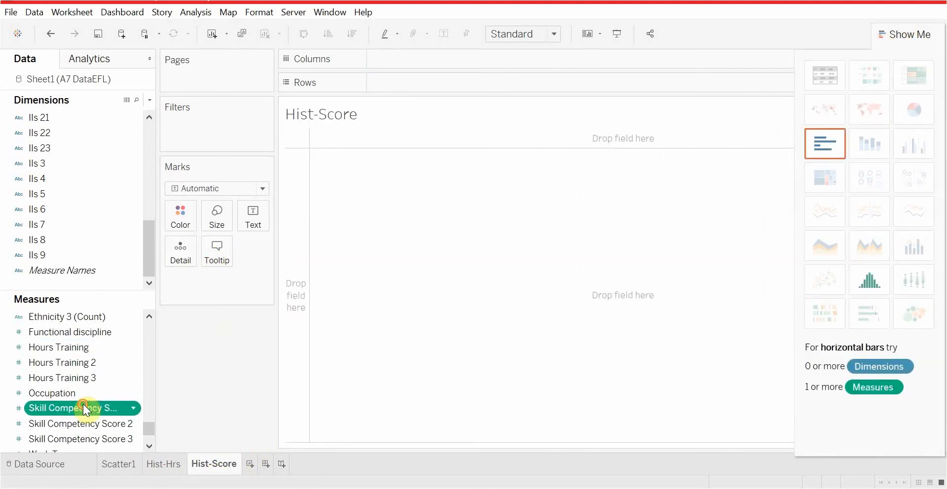
double_click(83, 406)
left_click(868, 277)
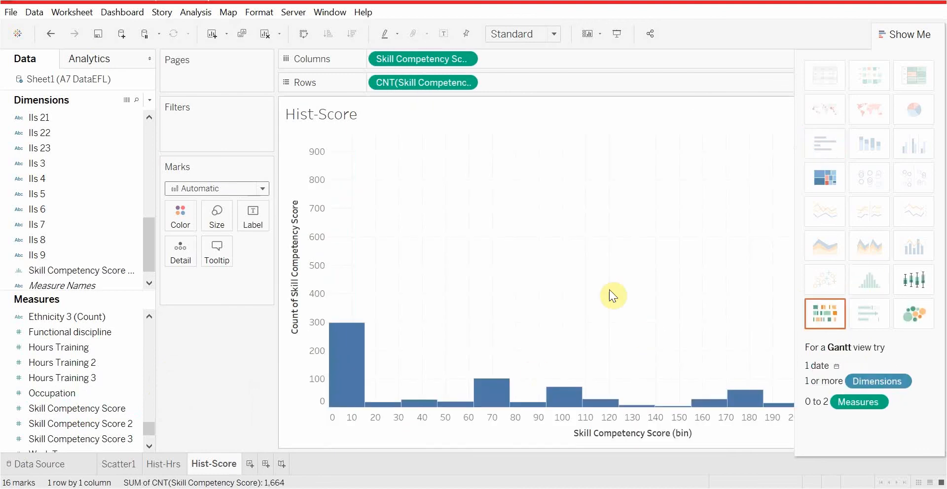
left_click(917, 35)
left_click(919, 34)
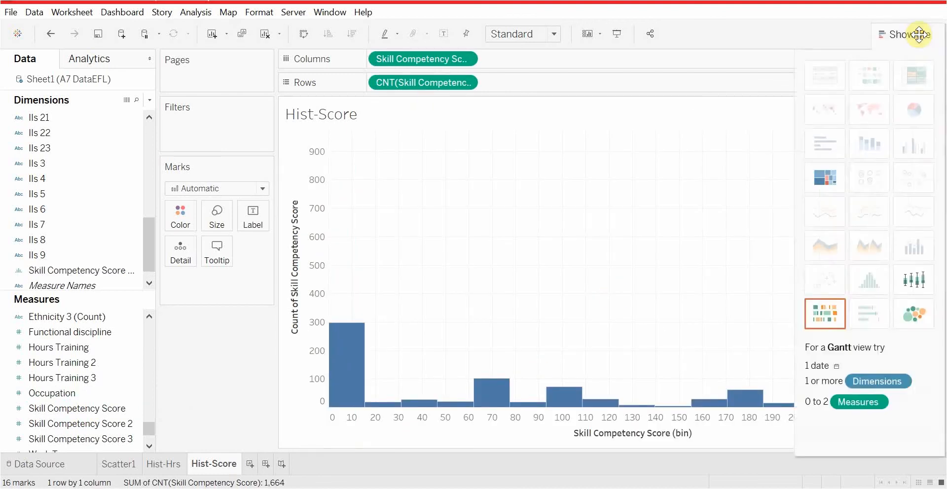
left_click(919, 35)
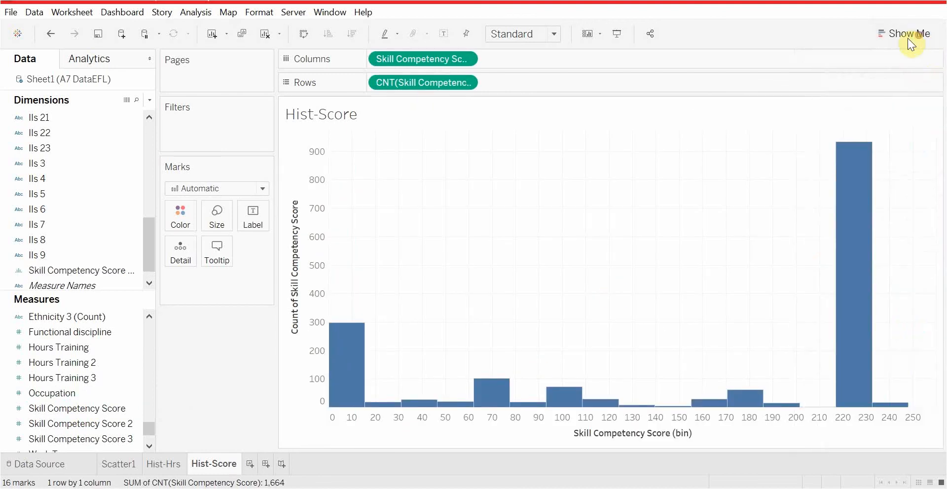
left_click(877, 40)
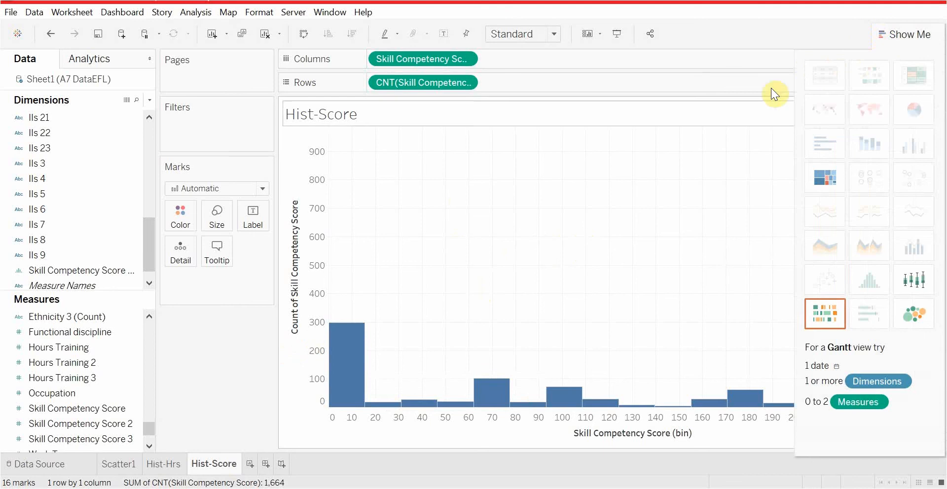
left_click(892, 33)
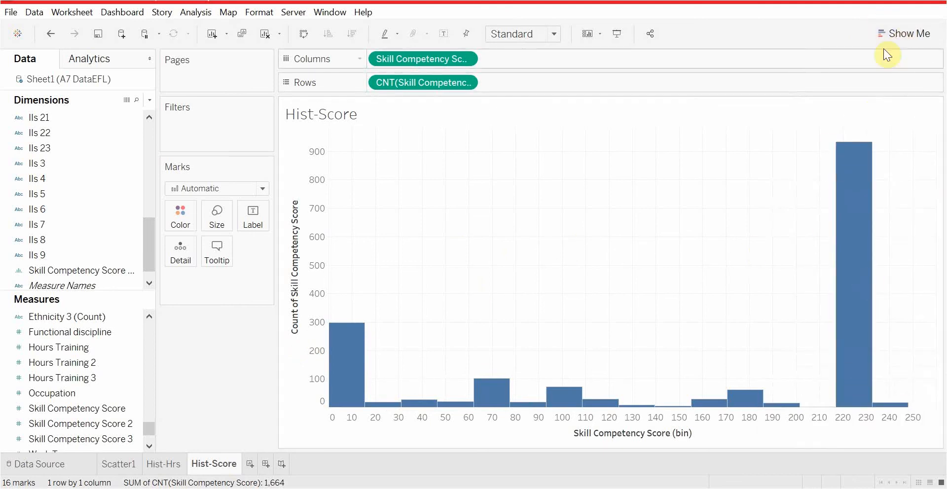
- Create a new worksheet after Hist-Score and name it Bar-Gender
left_click(903, 32)
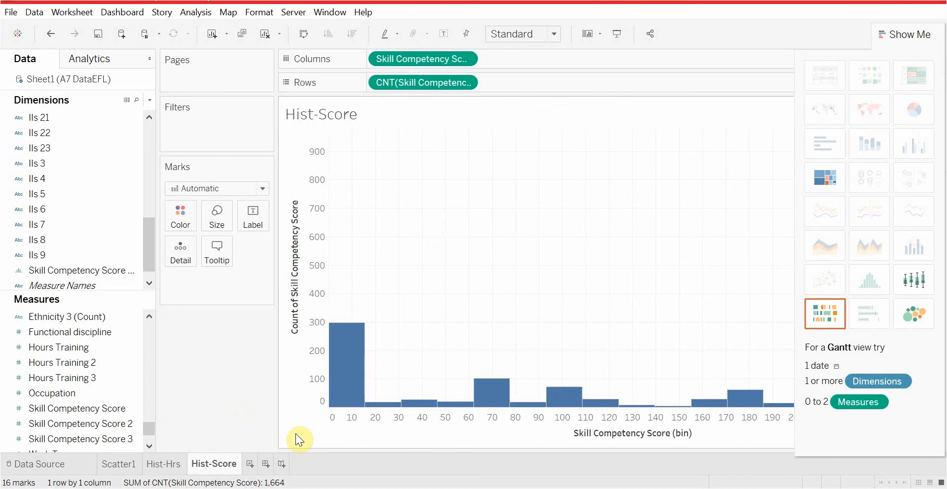
left_click(250, 463)
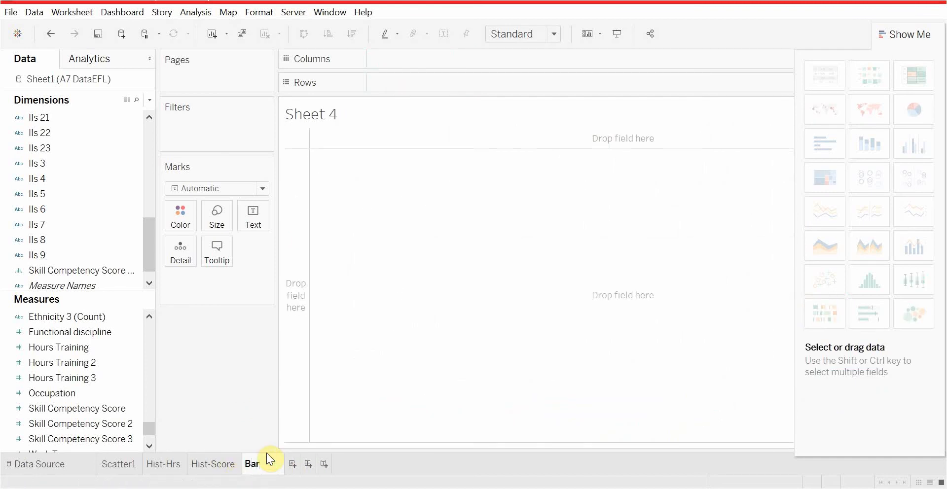
type("ender")
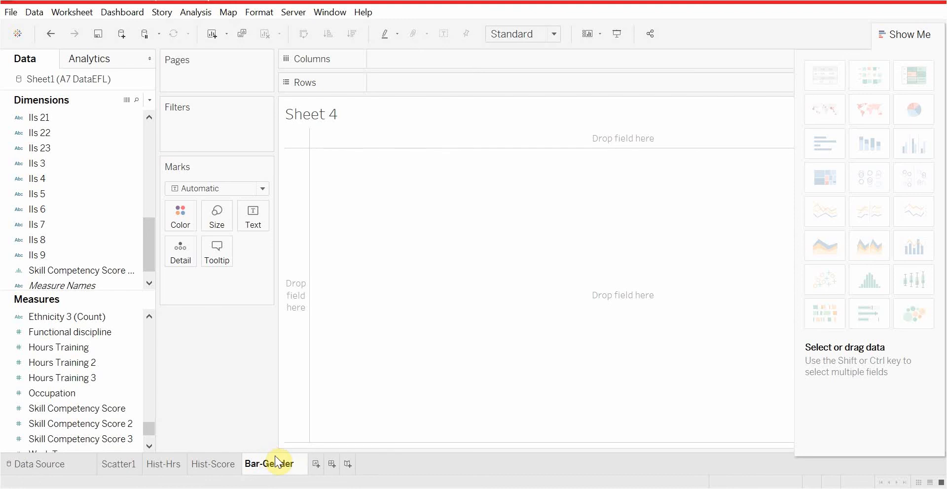
key("Return")
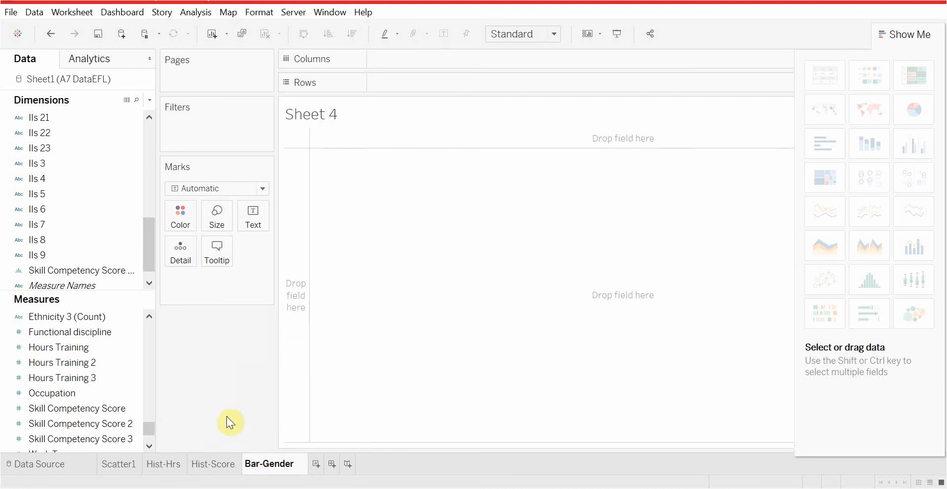
- Add another worksheet directly after Bar-Gender and delete the stray Dashboard 1
left_click(321, 460)
double_click(332, 462)
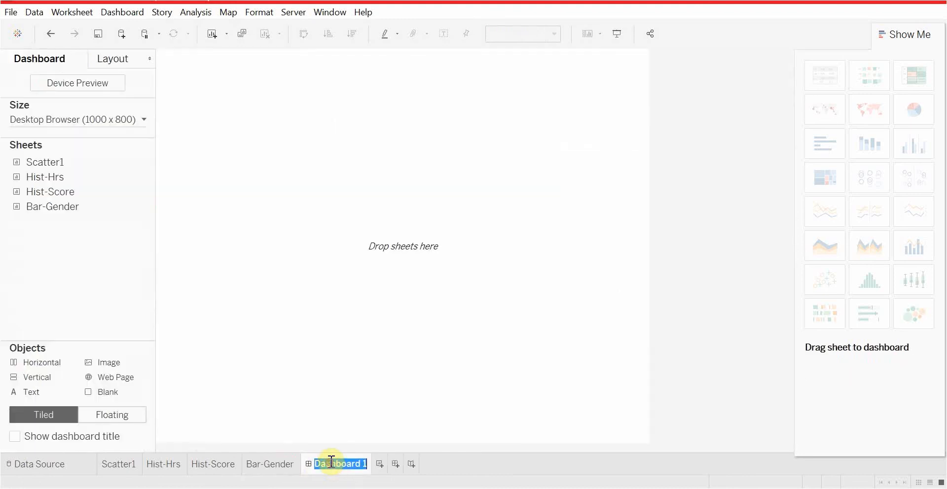
left_click(380, 465)
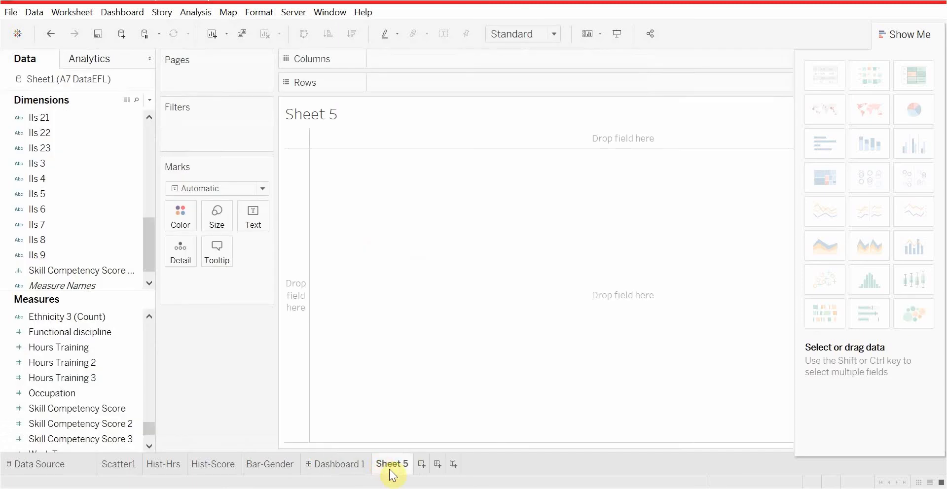
left_click_drag(389, 464, 316, 464)
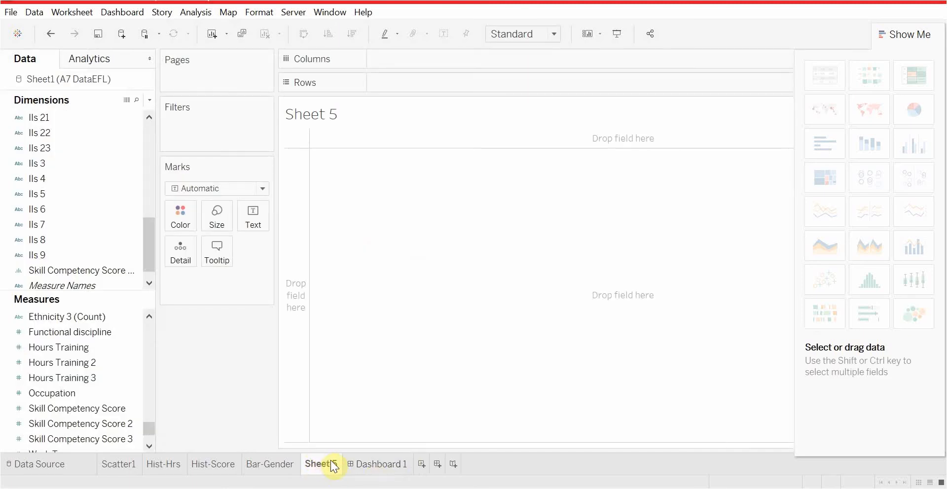
right_click(384, 465)
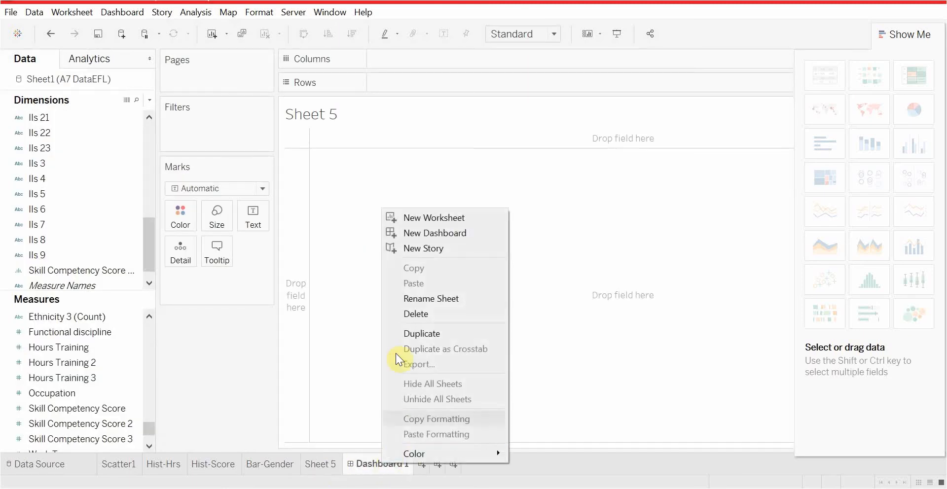
left_click(438, 314)
- Rename the new blank worksheet as Bar-Eth
double_click(318, 464)
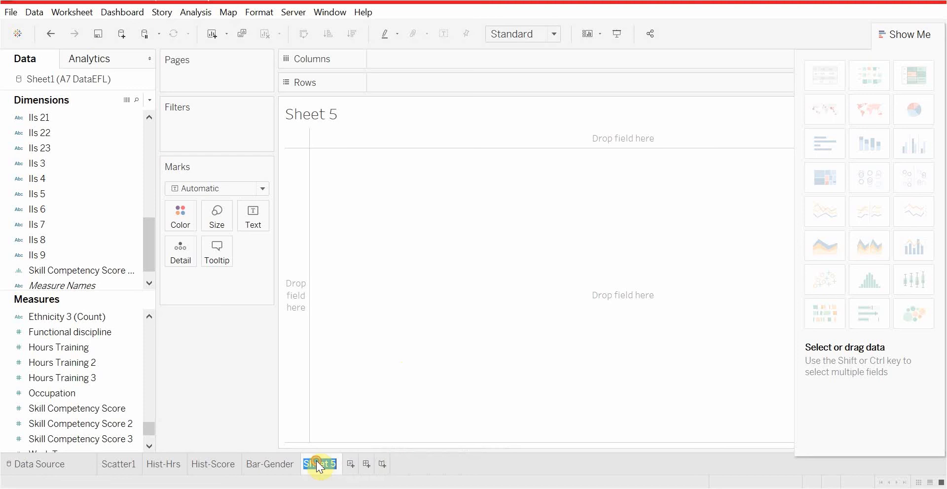
type("Bar")
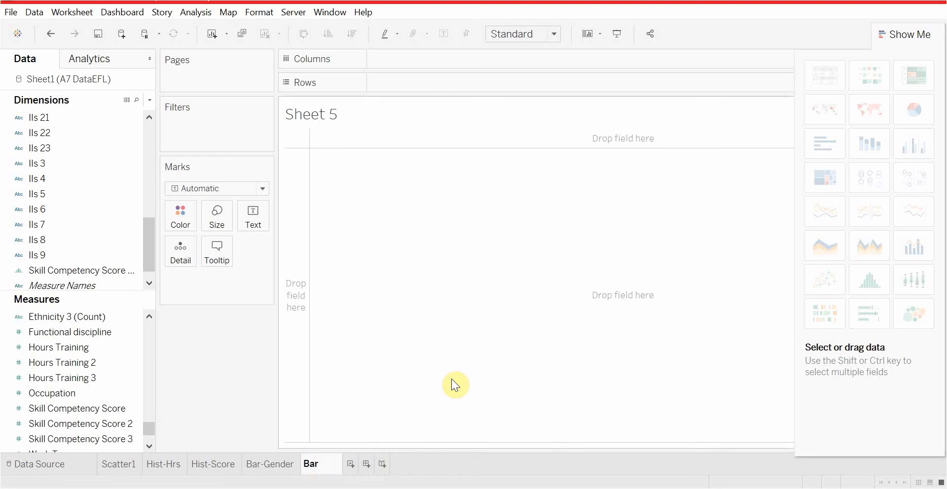
type("-Eth")
key("Return")
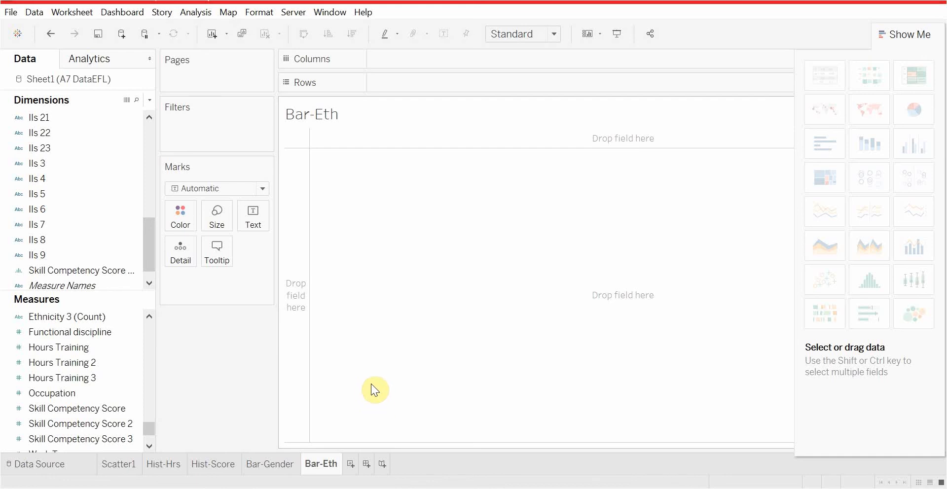
- On the Bar-Gender worksheet, place the Gender dimension on both Columns and Rows
left_click(269, 461)
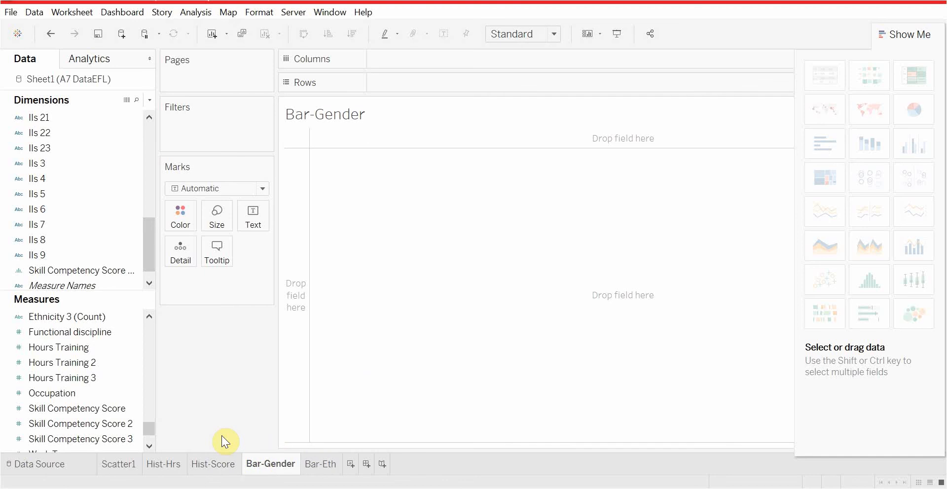
scroll(140, 148, "up", 6)
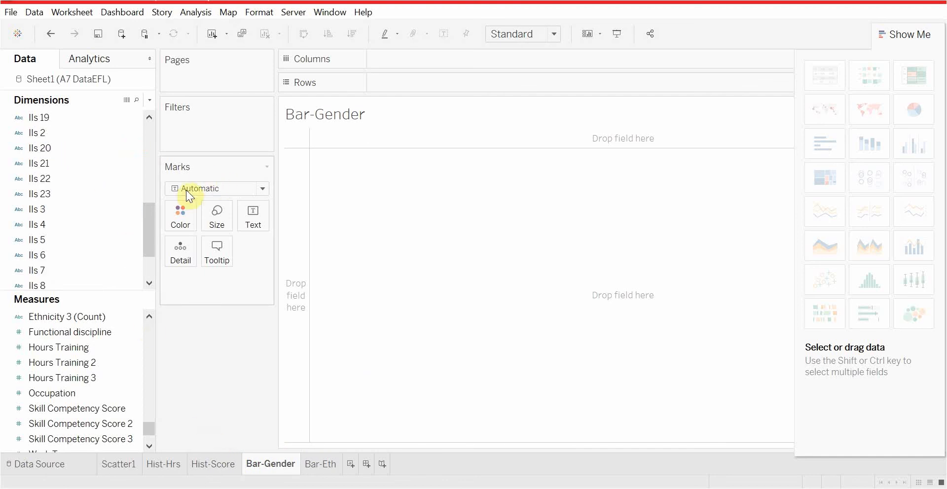
left_click(70, 134)
left_click_drag(291, 147, 375, 67)
left_click_drag(49, 133, 400, 83)
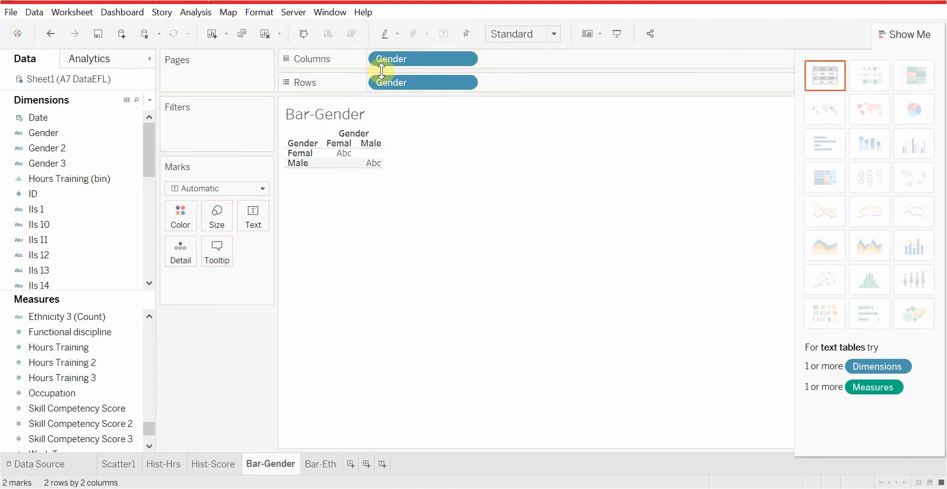
- Convert Gender on Columns to a Count measure and view the bar chart at full width
left_click(466, 59)
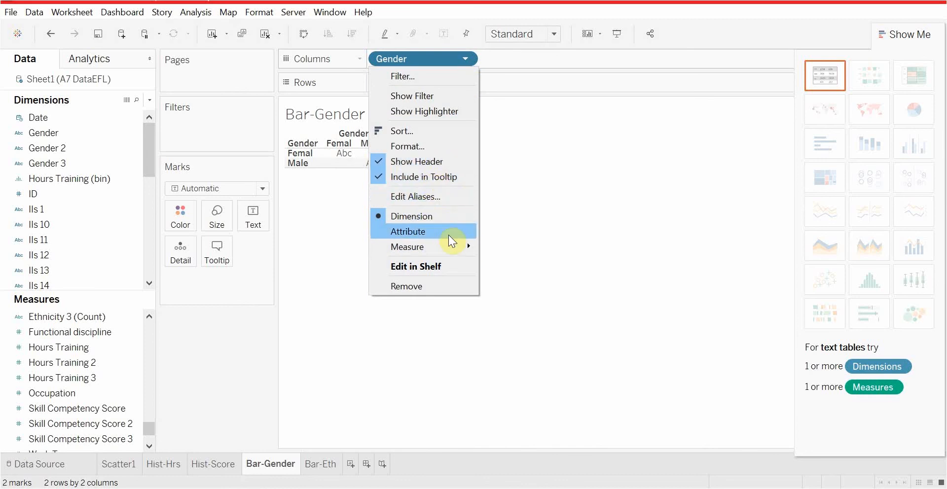
mouse_move(449, 247)
left_click(507, 283)
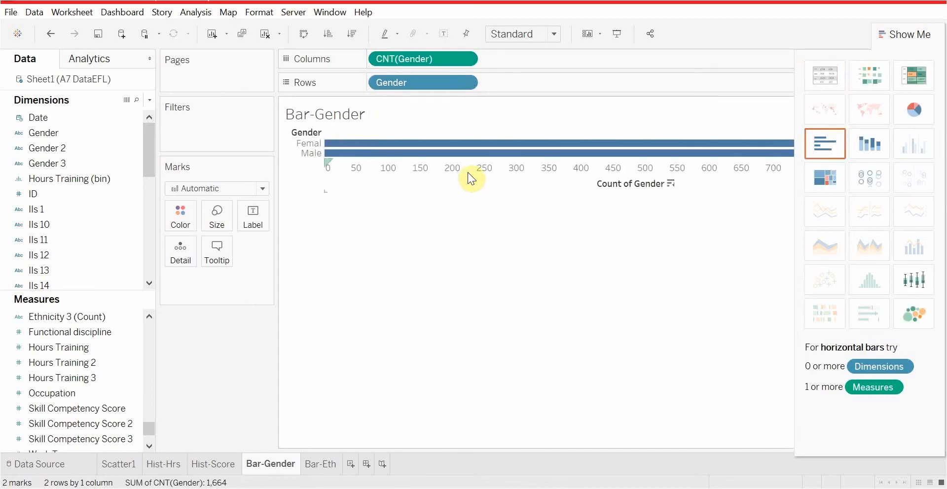
left_click(903, 34)
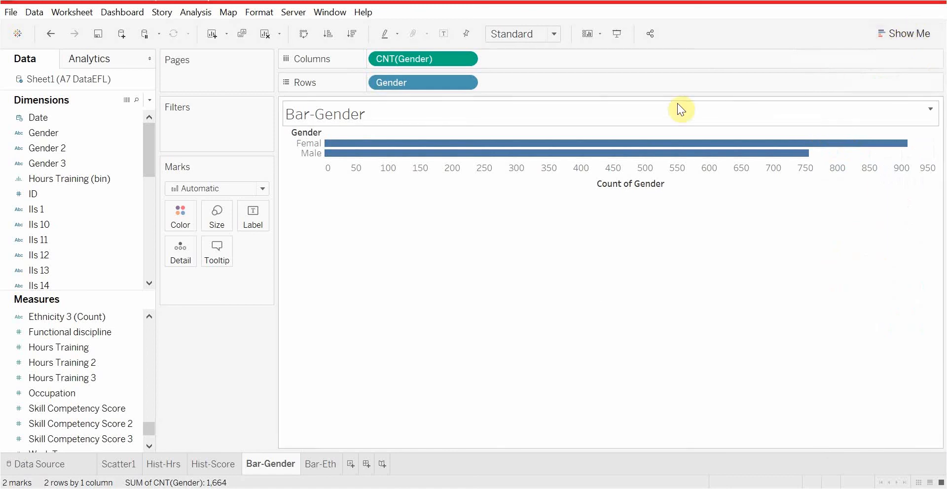
left_click(590, 171)
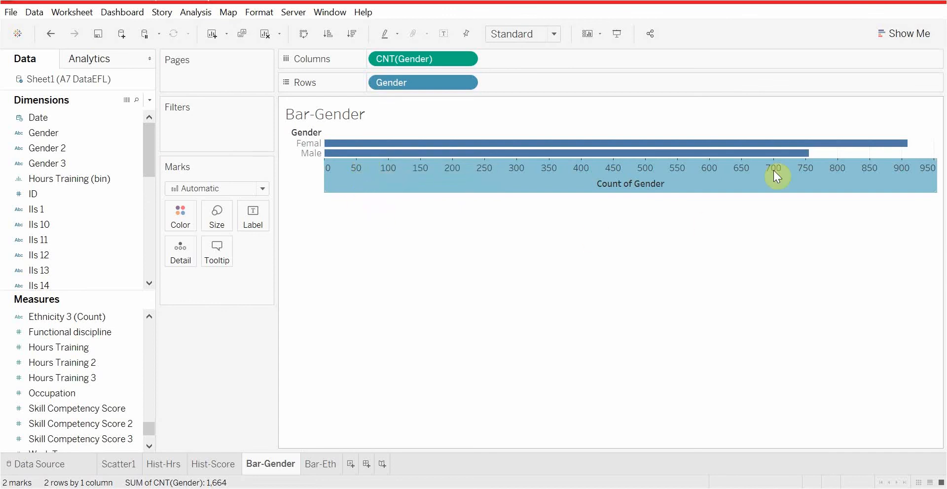
left_click(901, 31)
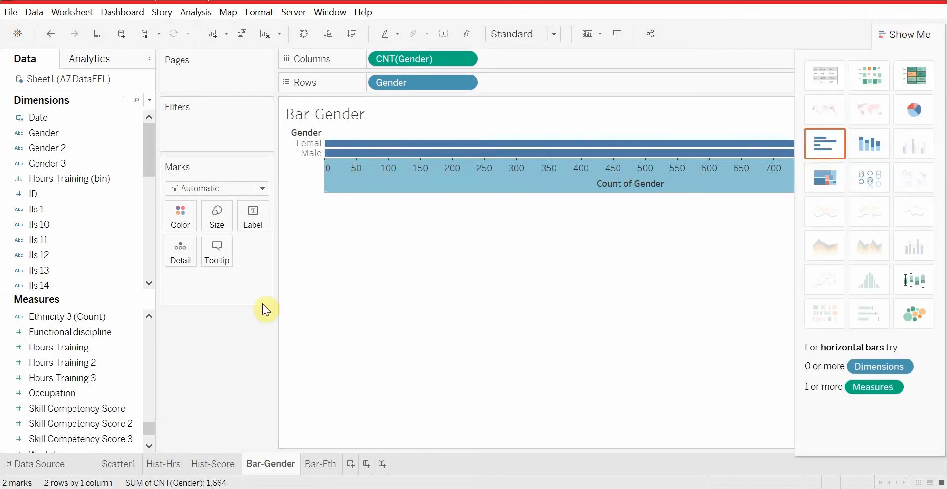
- On the Bar-Eth worksheet, place the Ethnicity (Count) measure on both Columns and Rows
left_click(315, 463)
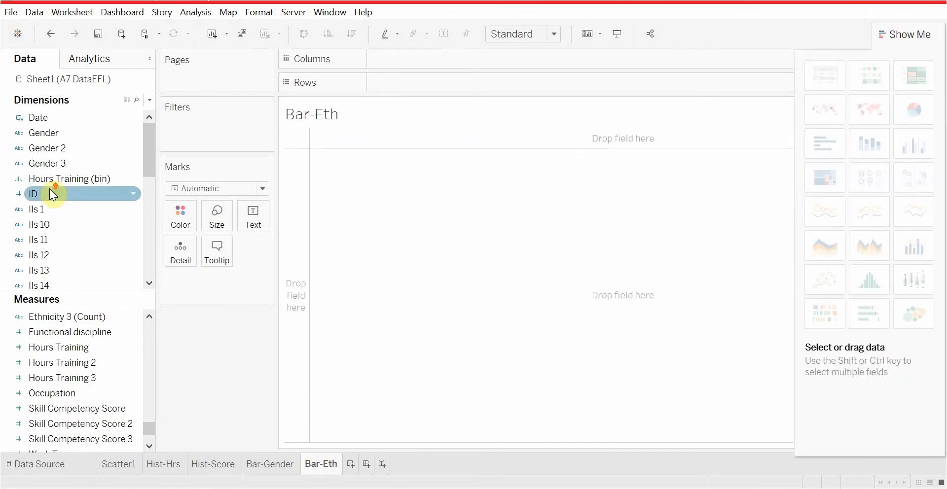
scroll(35, 195, "down", 6)
scroll(26, 349, "down", 1)
scroll(44, 371, "up", 15)
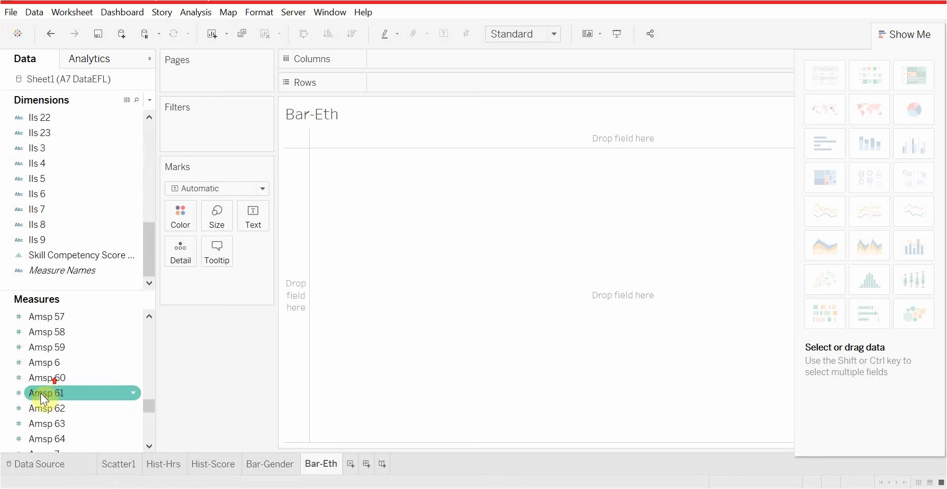
scroll(38, 397, "up", 4)
scroll(35, 397, "down", 20)
scroll(27, 394, "up", 3)
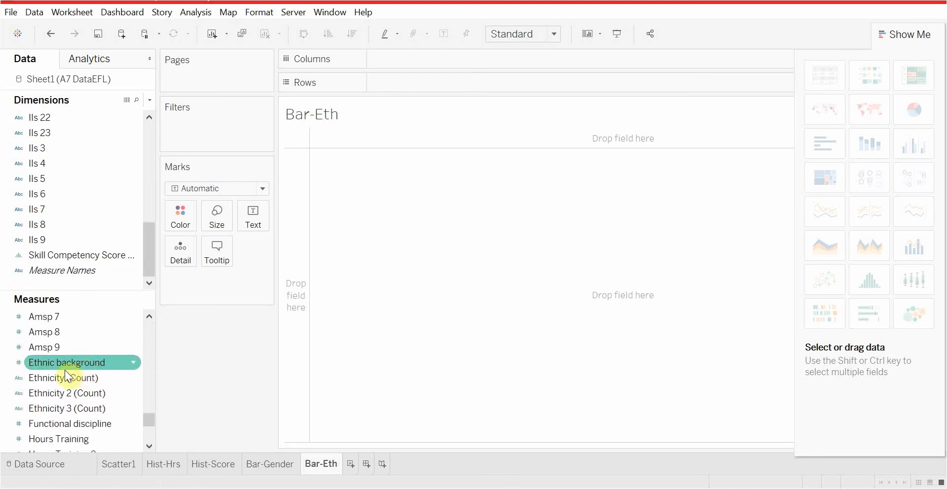
left_click_drag(55, 380, 429, 62)
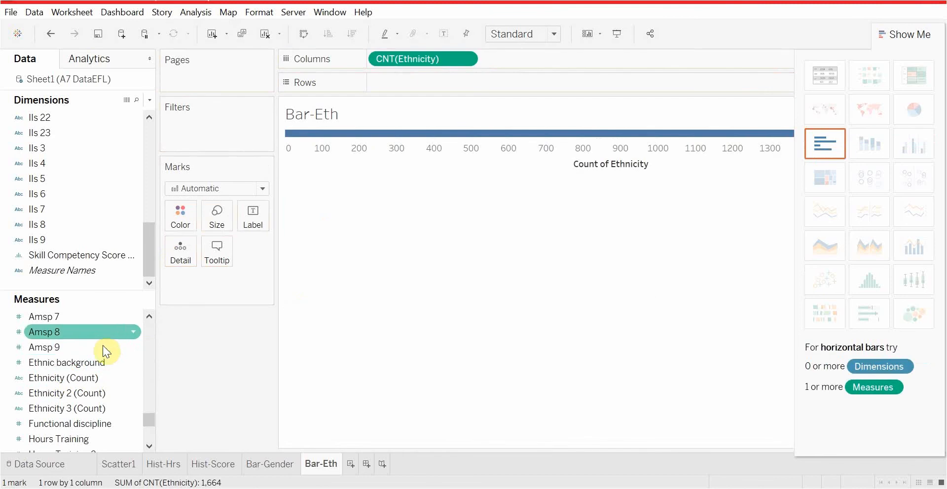
left_click_drag(72, 378, 438, 79)
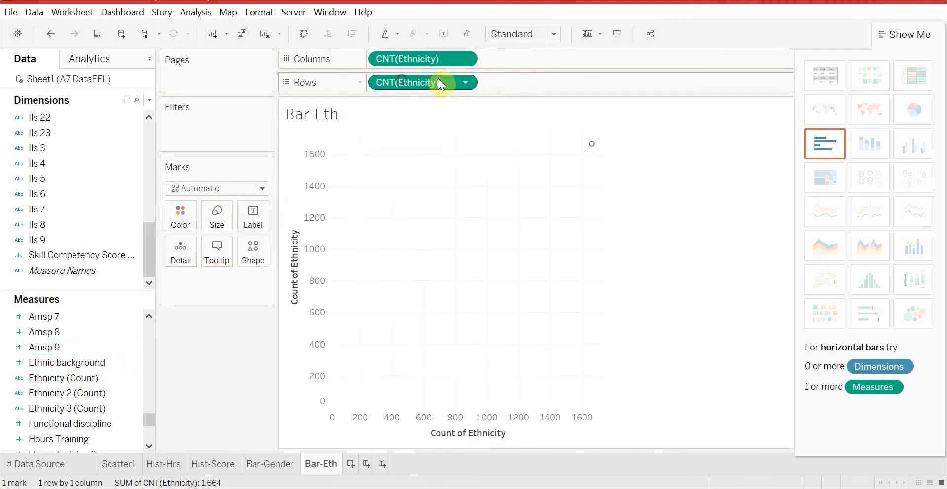
- Convert Ethnicity on Rows to a dimension and view the bar chart at full width
left_click(463, 87)
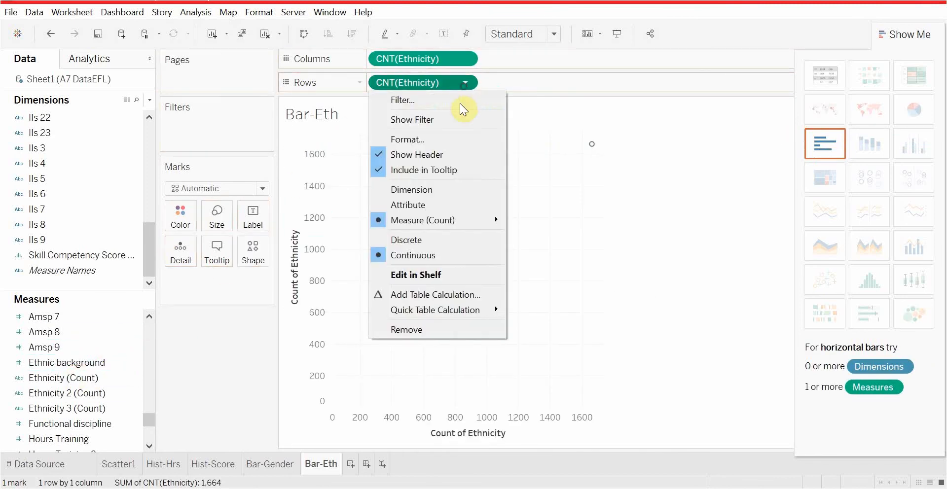
left_click(451, 188)
left_click(919, 34)
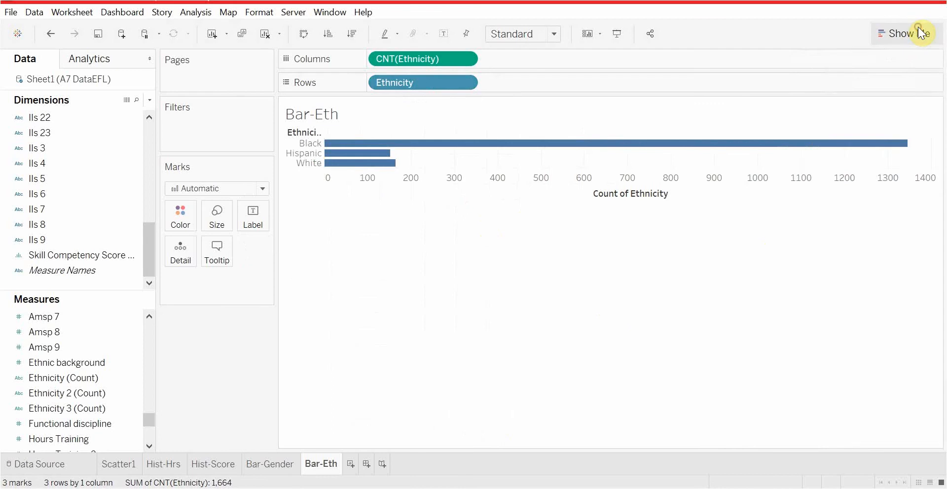
left_click(920, 35)
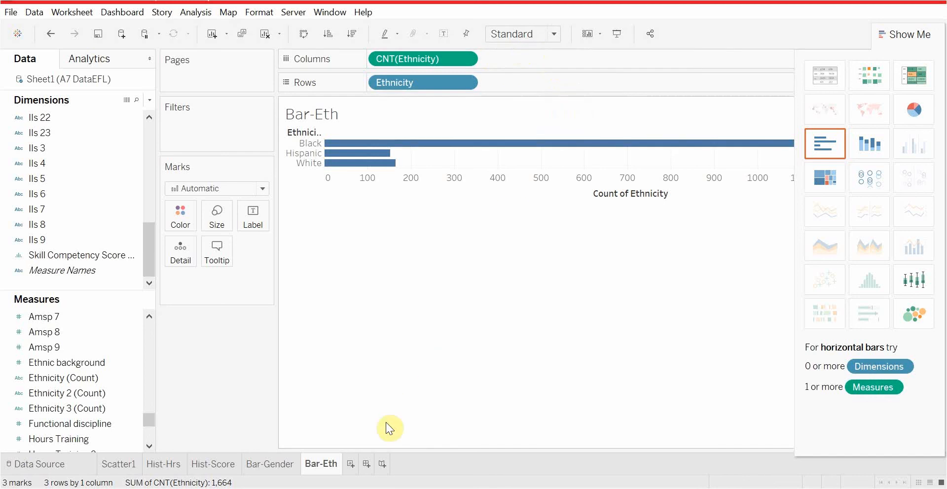
- Create a new dashboard with the Scatter1 sheet and place Hist-Hrs beneath the scatter plot
left_click(366, 464)
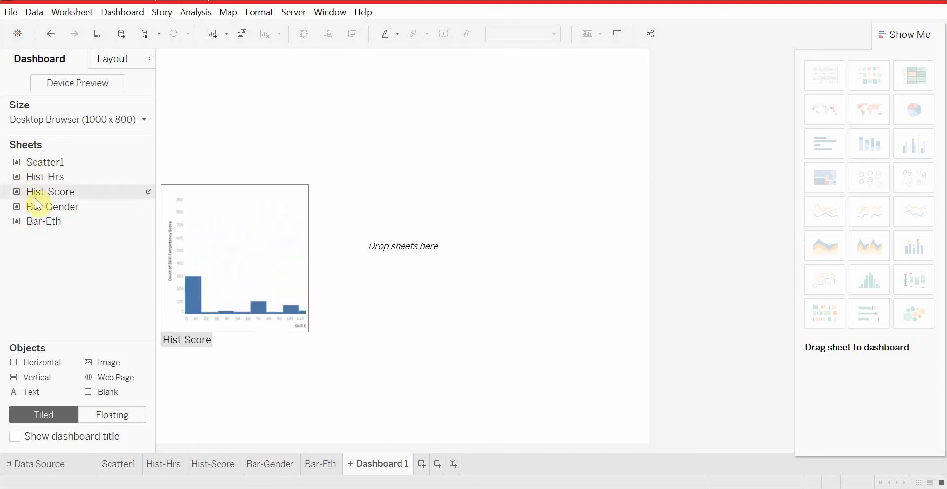
left_click_drag(33, 164, 392, 172)
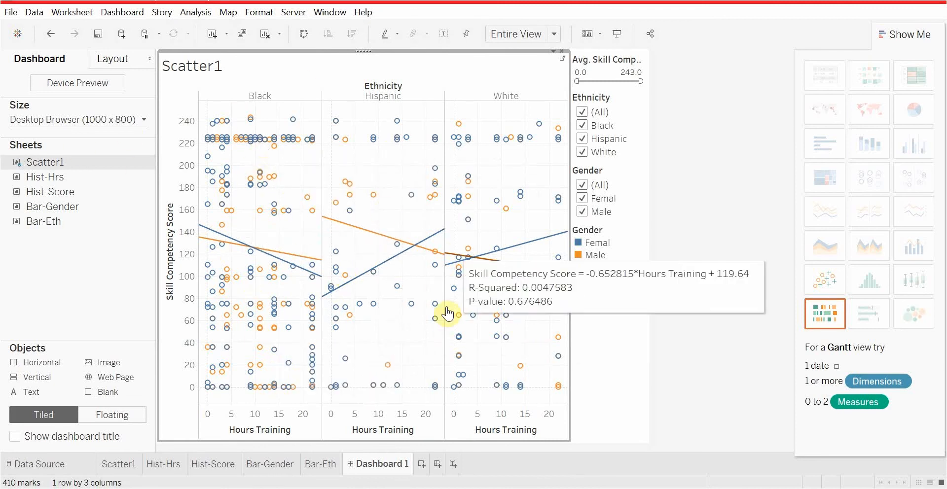
mouse_move(43, 181)
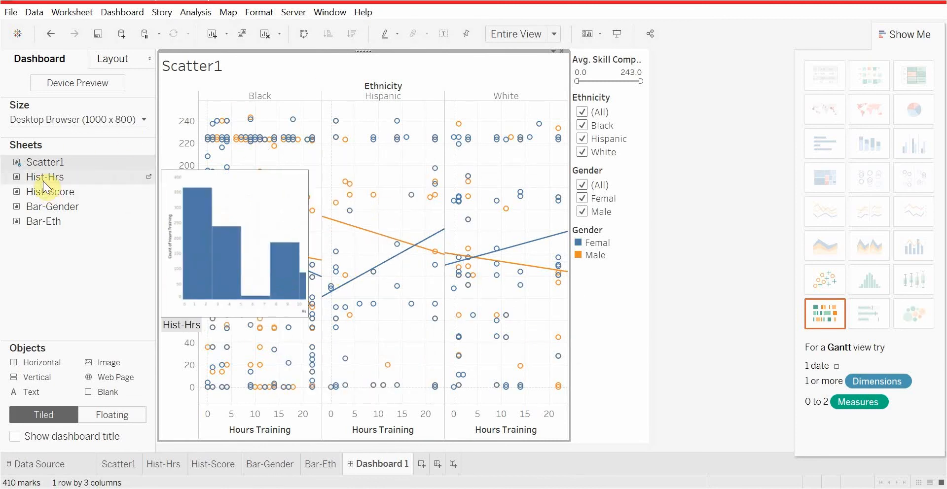
mouse_move(19, 158)
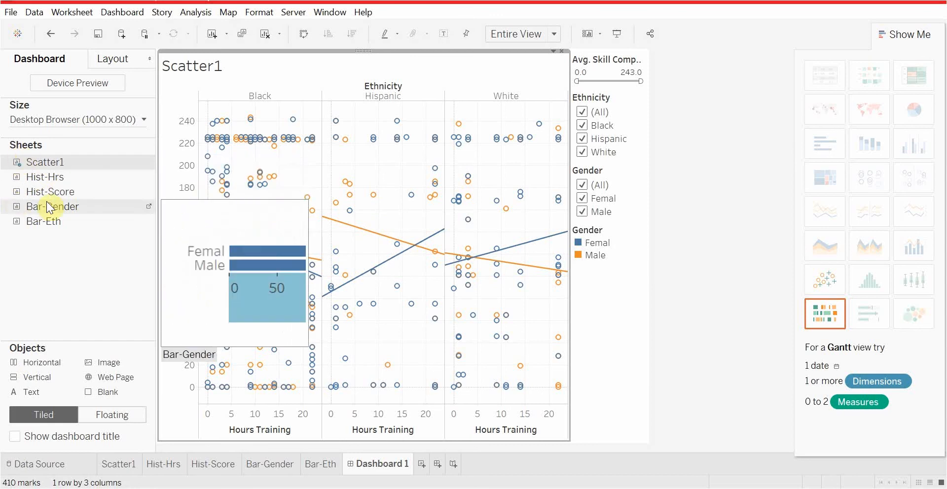
left_click_drag(78, 180, 355, 434)
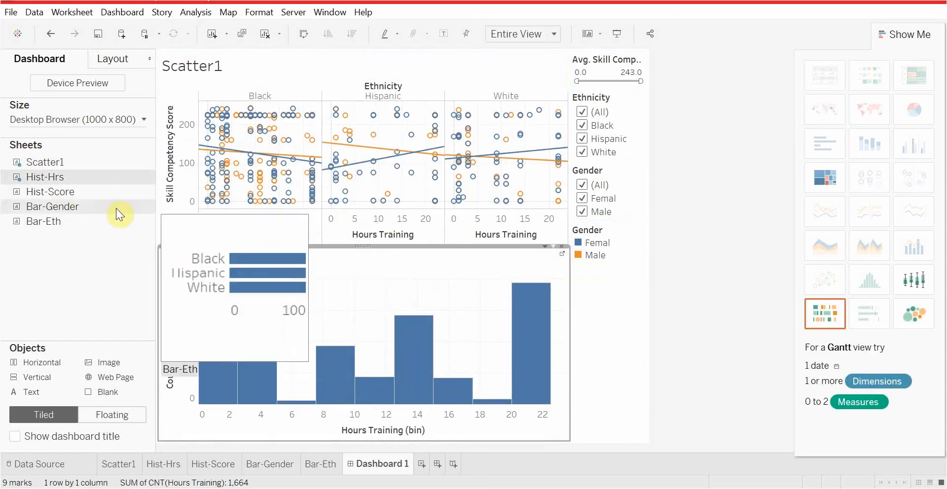
- Place Hist-Score to the right of Hist-Hrs on the dashboard, with Bar-Gender under Hist-Hrs and Bar-Eth under Hist-Score
left_click_drag(96, 194, 478, 397)
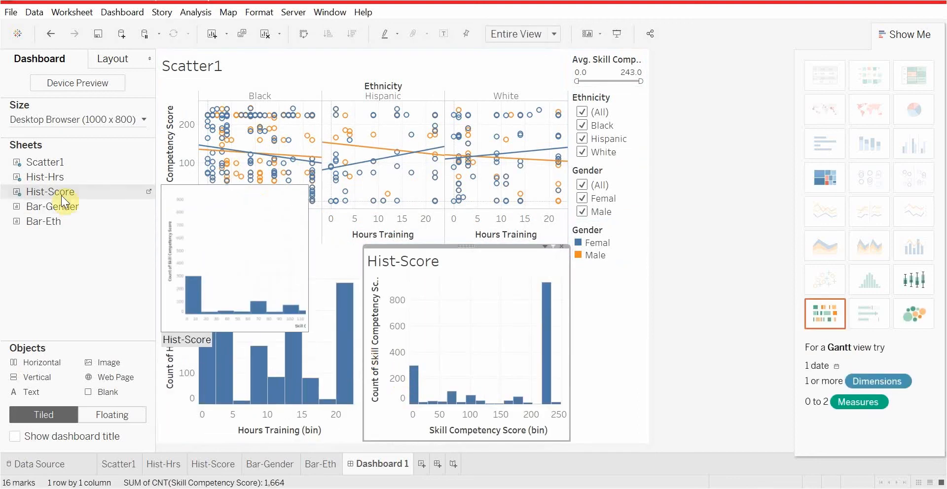
left_click_drag(49, 206, 239, 416)
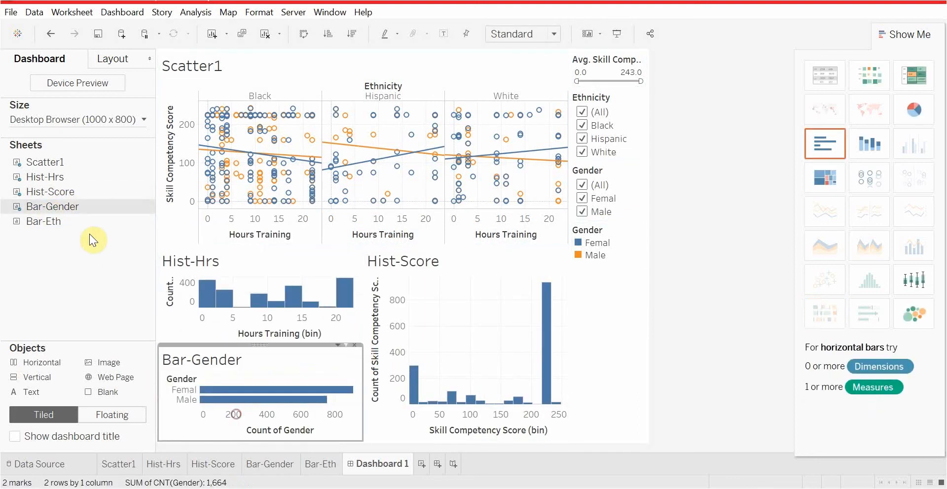
left_click_drag(78, 221, 450, 427)
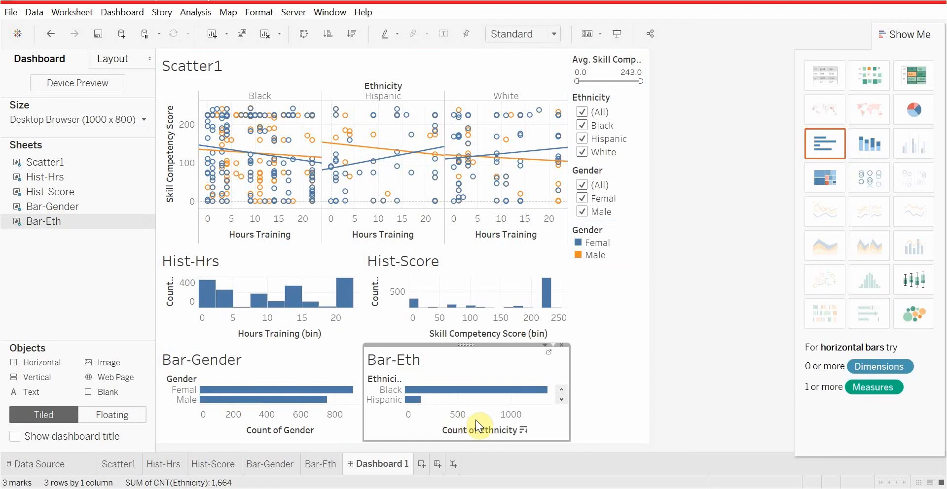
left_click(623, 365)
left_click(669, 365)
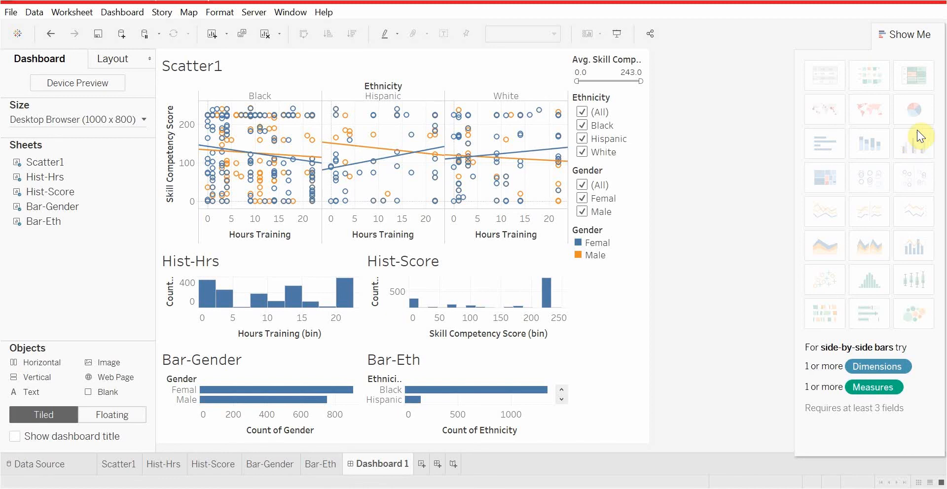
mouse_move(529, 170)
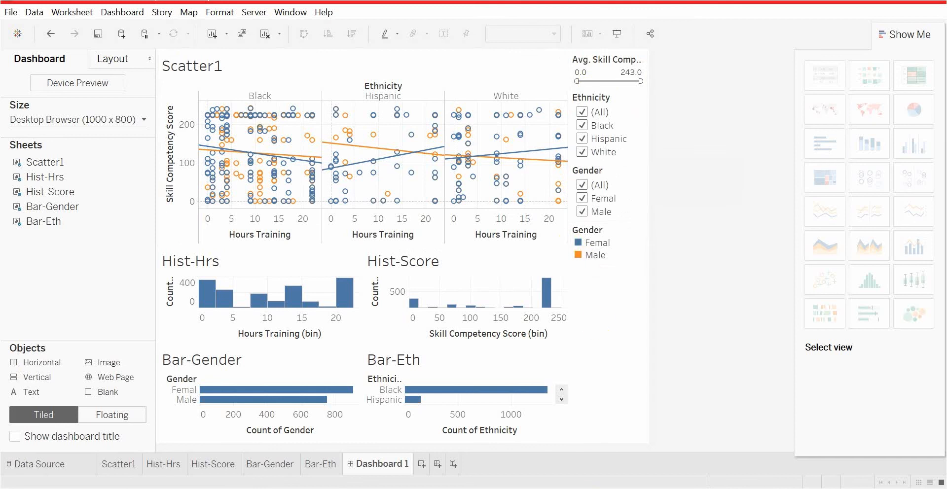
mouse_move(602, 472)
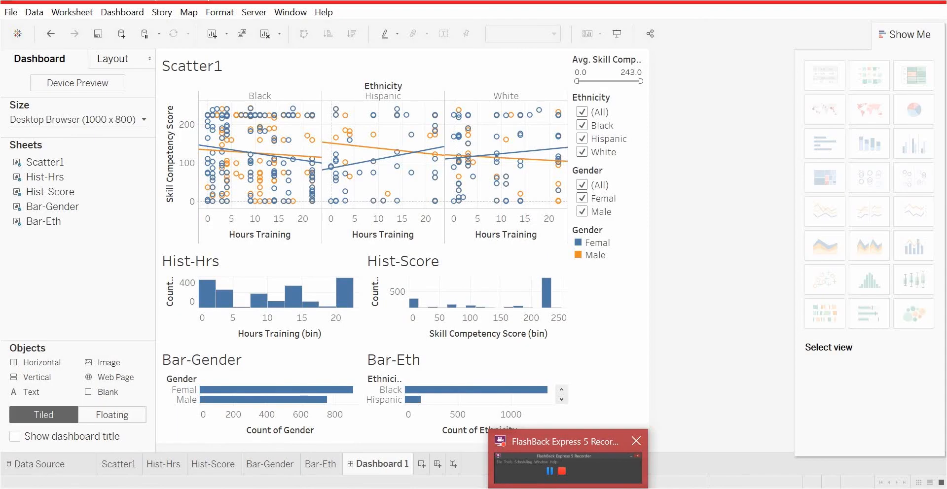
mouse_move(573, 457)
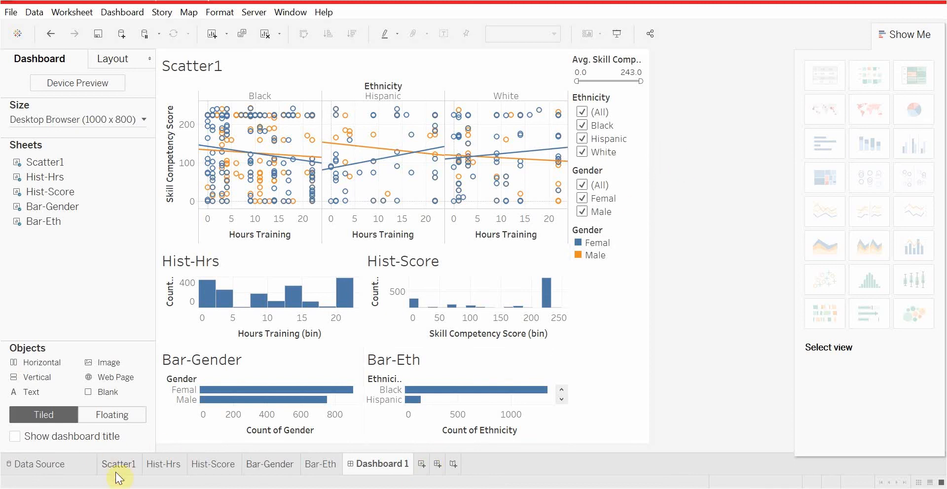
- Create a new worksheet and place Skill Competency Score 2 on Rows and Hours Training 2 on Columns
left_click(421, 464)
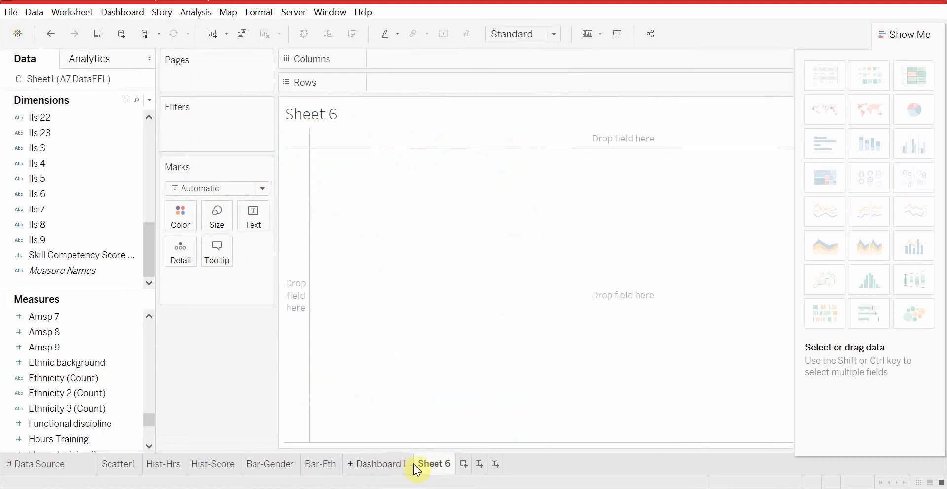
left_click(391, 464)
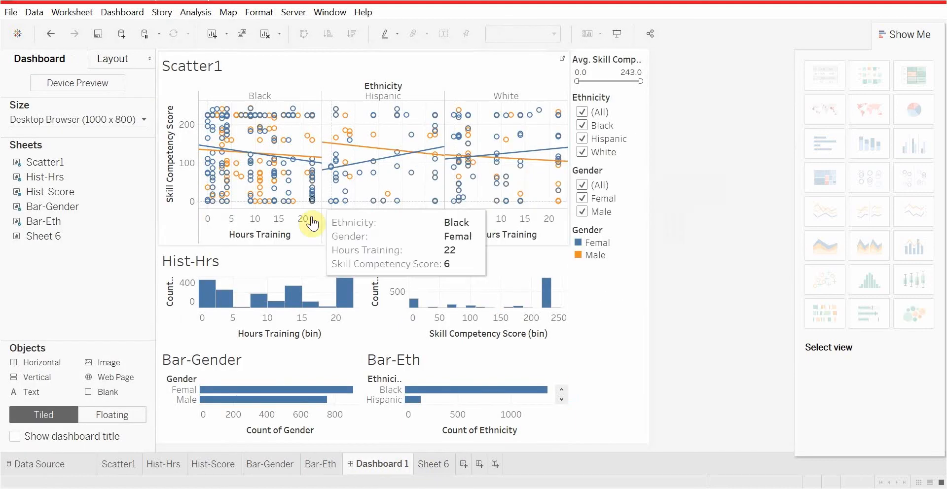
left_click(433, 464)
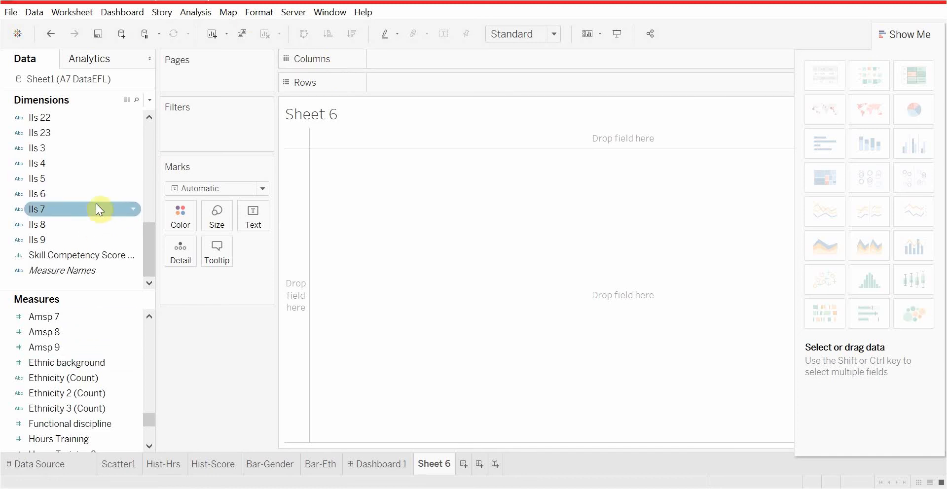
scroll(82, 362, "down", 3)
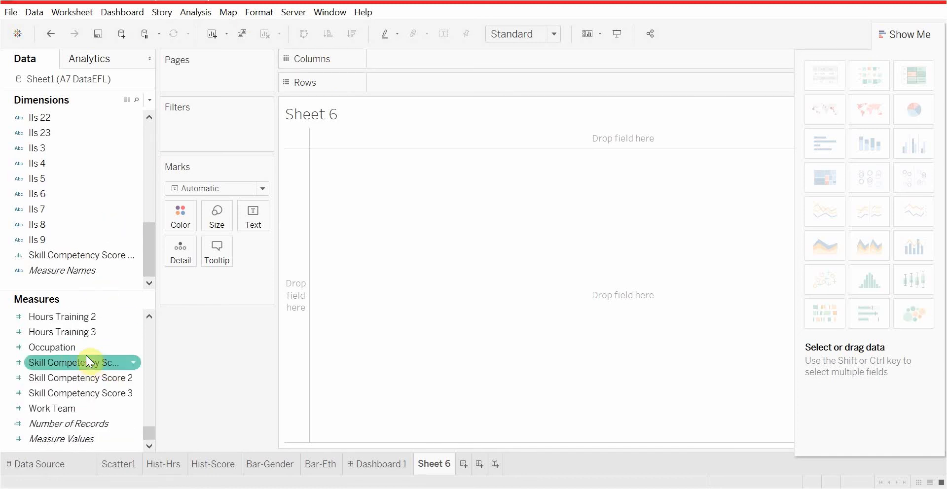
left_click(102, 374)
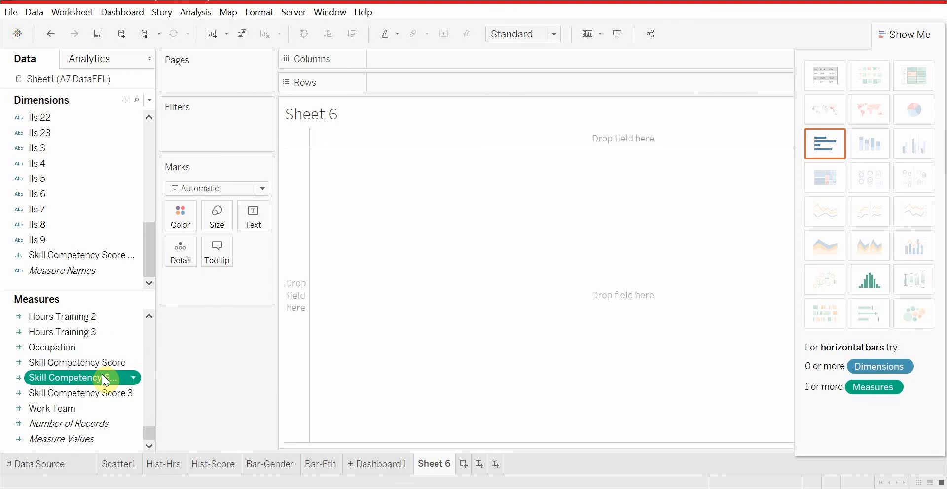
left_click(104, 379)
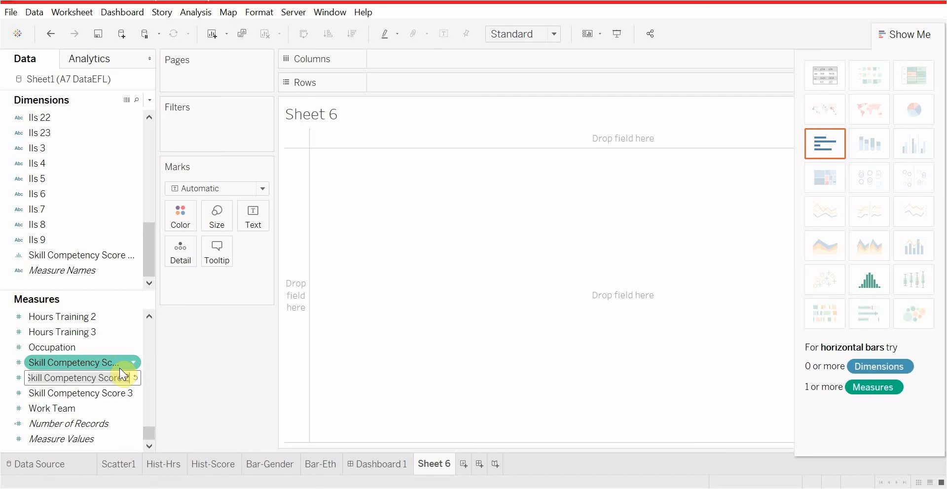
left_click(32, 380)
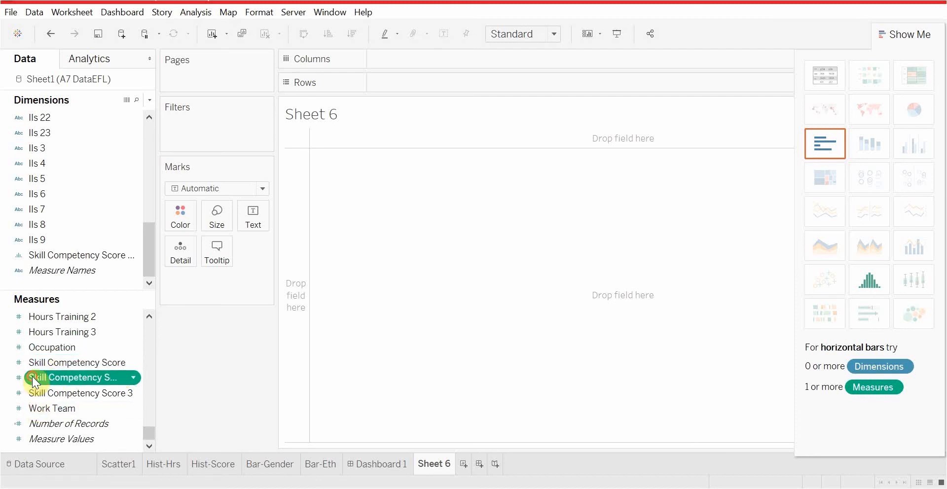
left_click_drag(32, 382, 390, 80)
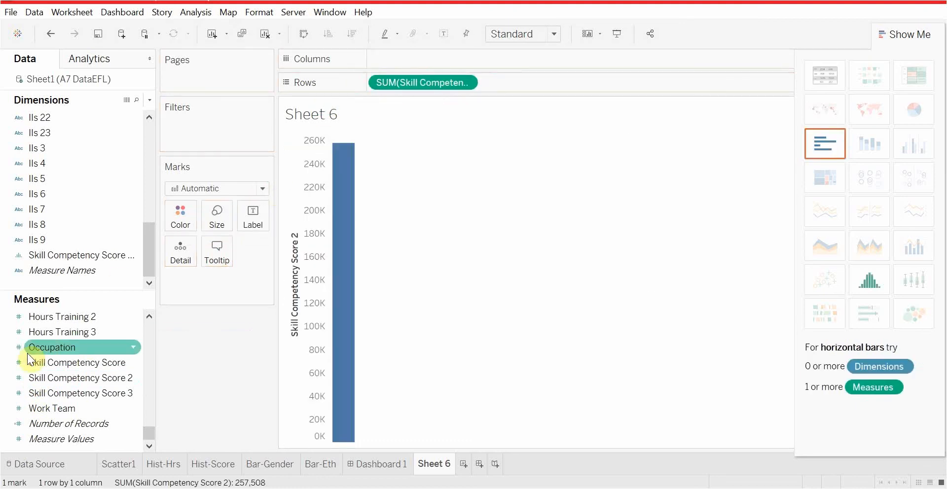
scroll(76, 387, "up", 2)
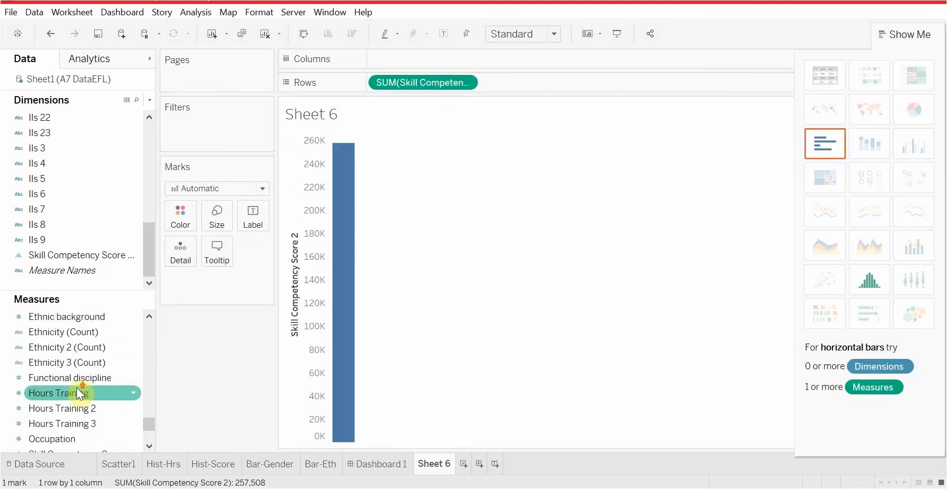
left_click_drag(69, 408, 427, 61)
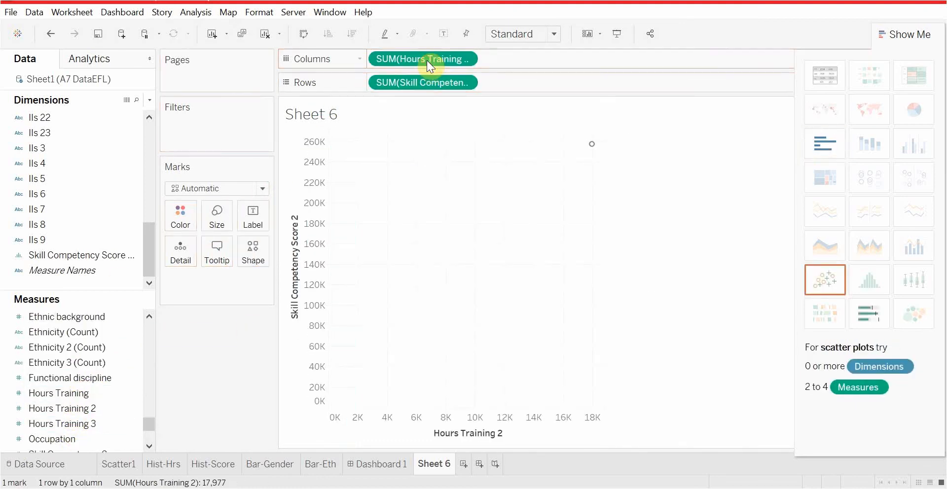
- Convert Hours Training 2 and Skill Competency Score 2 to dimensions and add a trend line to the scatter plot
left_click(465, 59)
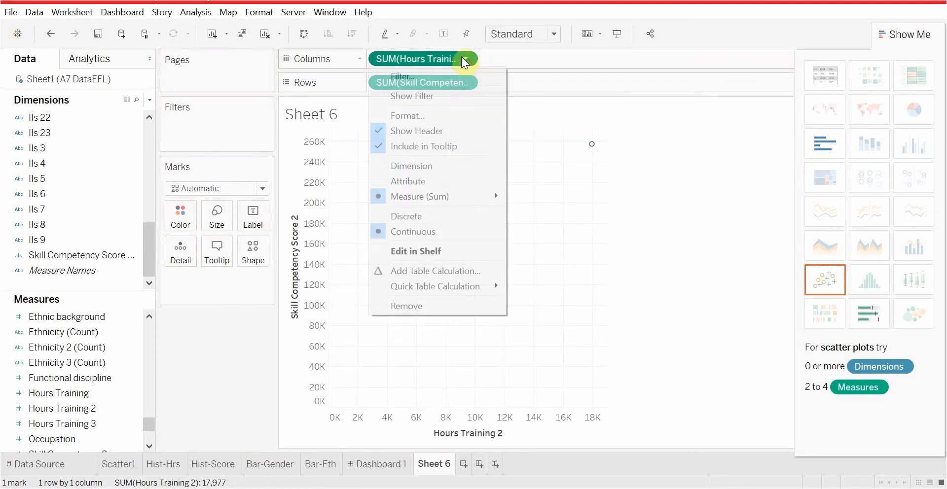
left_click(455, 168)
left_click(468, 82)
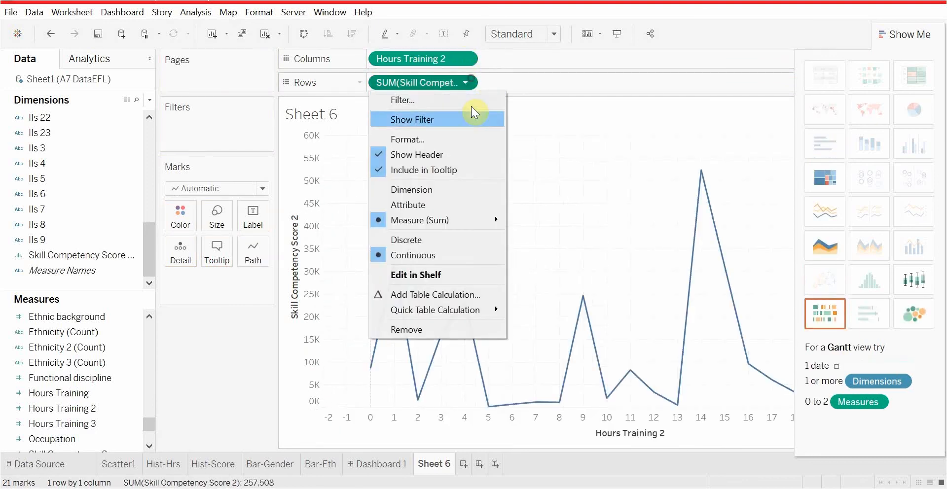
left_click(458, 192)
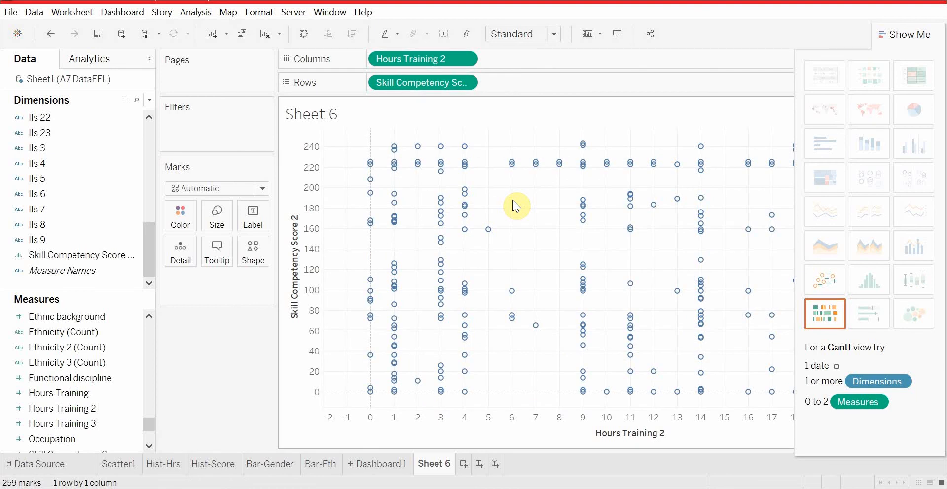
left_click(120, 56)
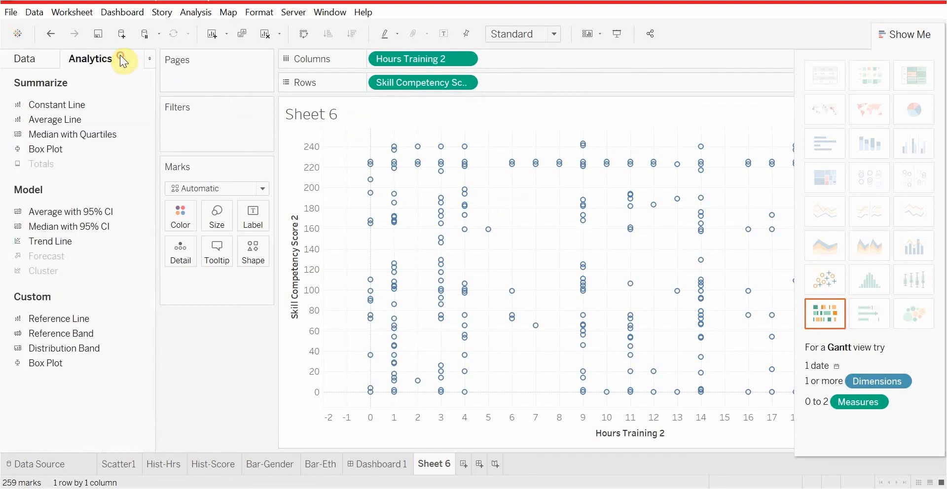
left_click_drag(23, 238, 383, 152)
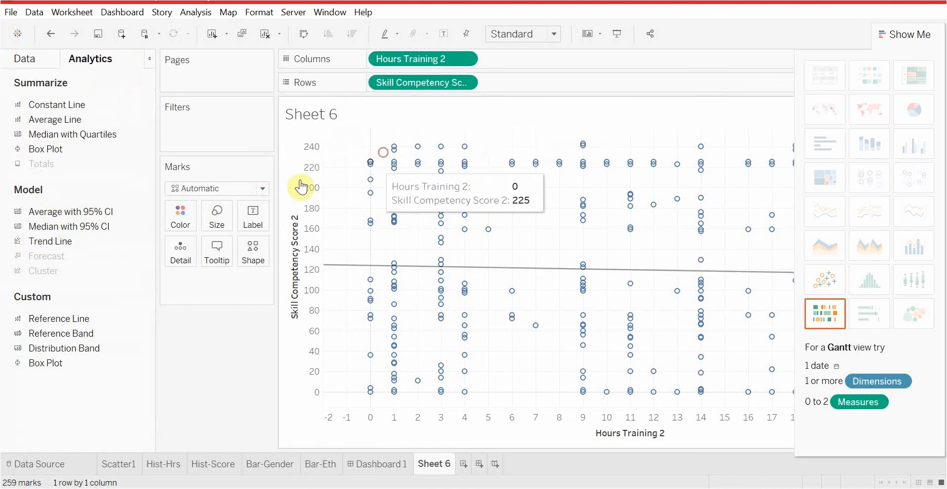
- Add Ethnicity 2 (Count) to the scatter plot as a dimension, positioned on Columns ahead of Hours Training 2
left_click(26, 56)
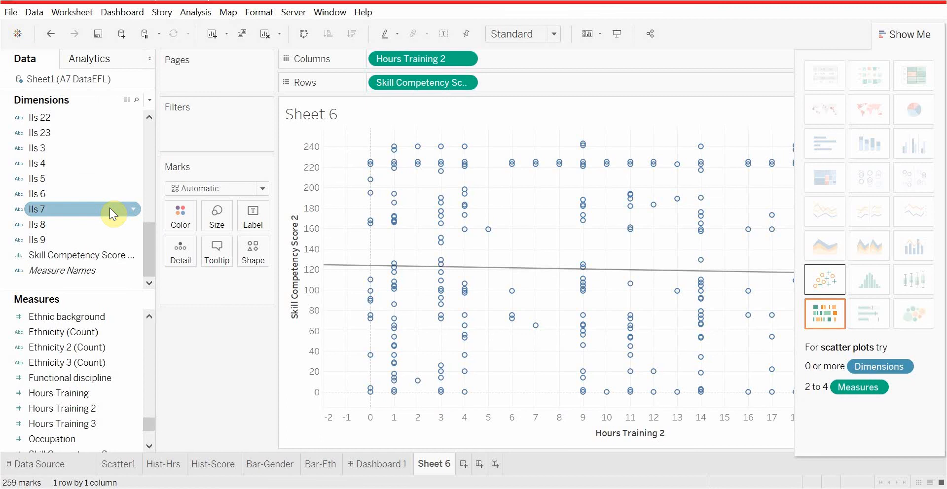
scroll(89, 209, "up", 5)
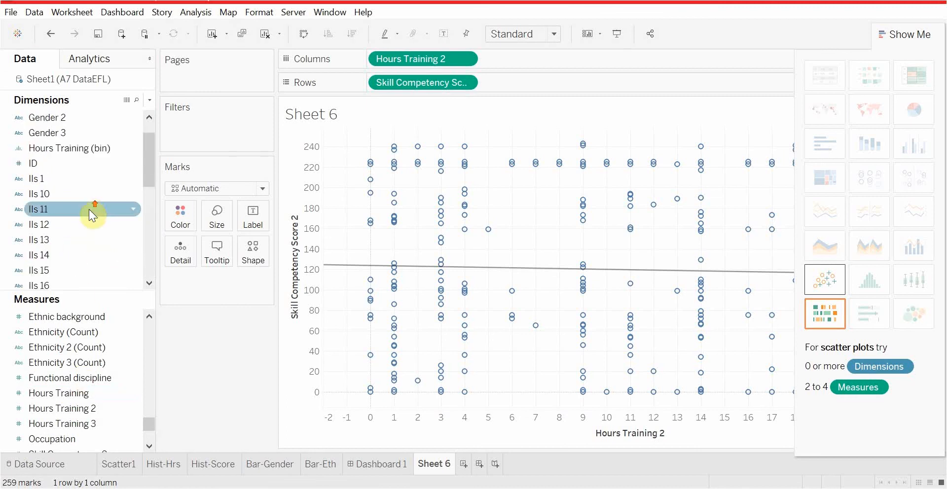
scroll(85, 128, "down", 5)
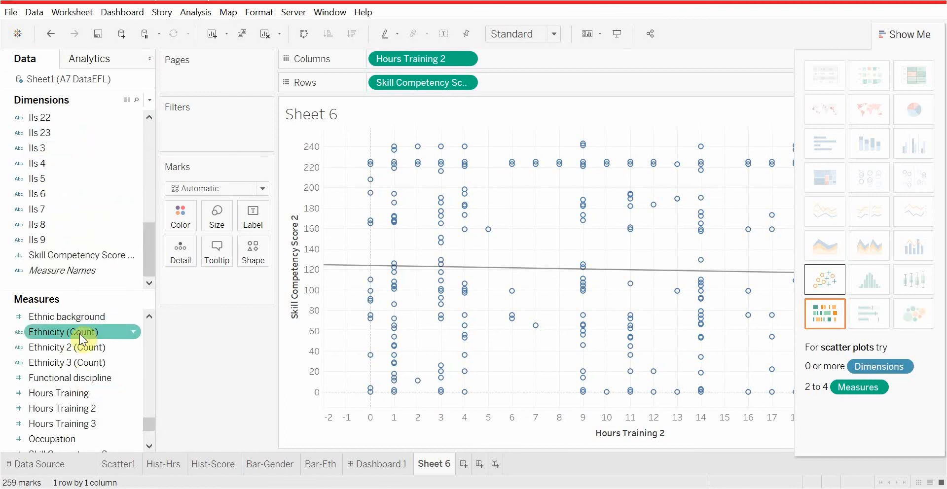
left_click_drag(64, 347, 377, 88)
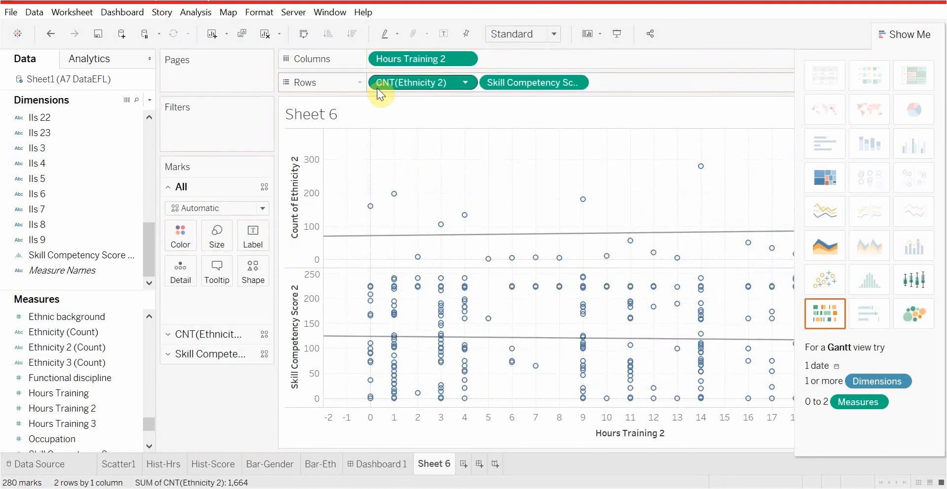
left_click(465, 83)
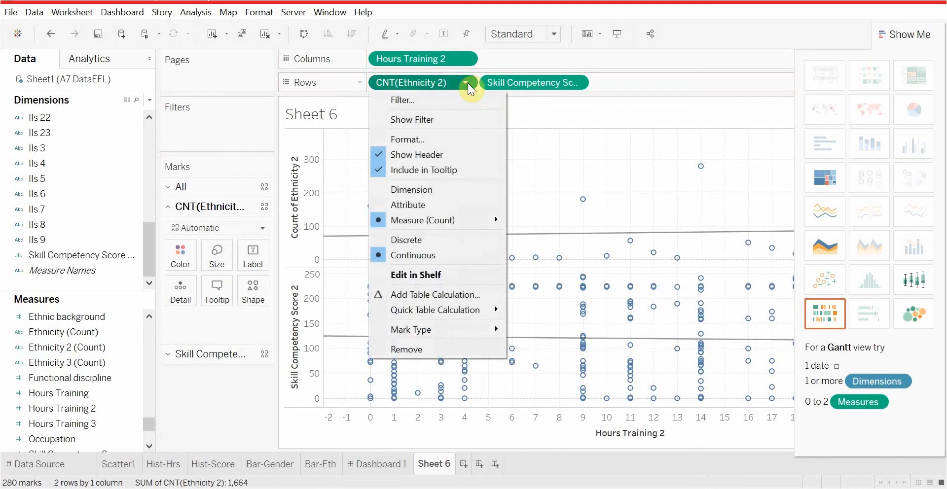
left_click(436, 190)
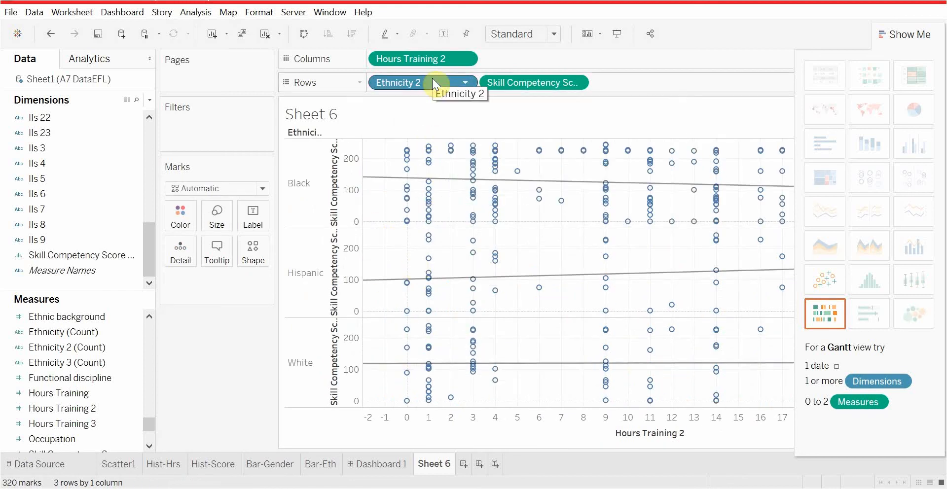
left_click_drag(434, 82, 369, 60)
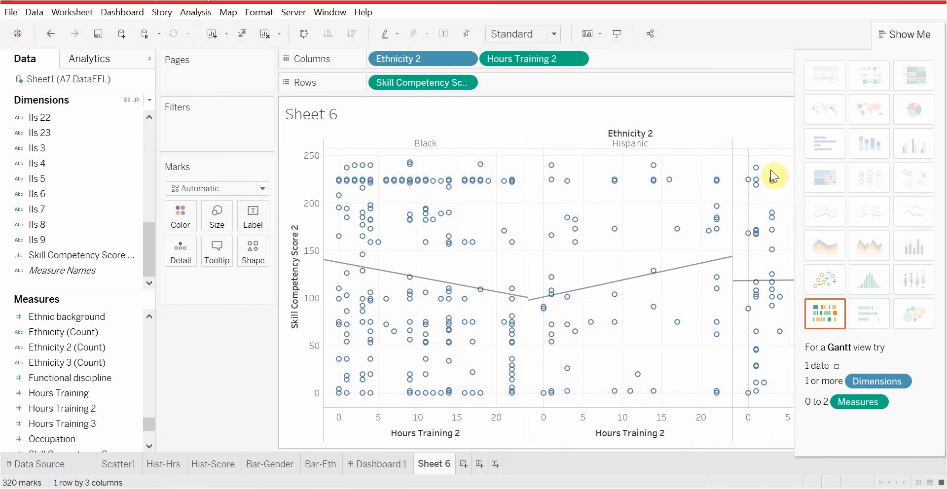
- Color the scatter plot's marks by Gender 2 and hide the Show Me chart suggestions
left_click(921, 34)
left_click(923, 36)
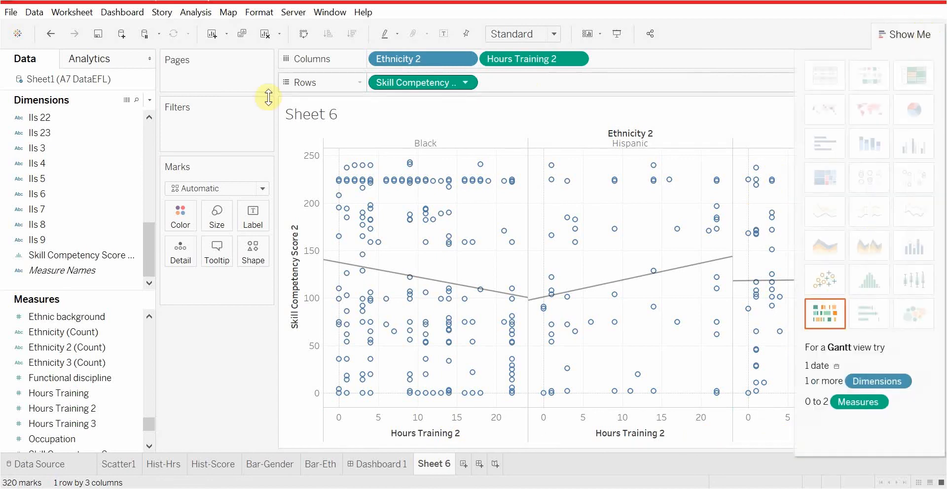
scroll(90, 268, "up", 7)
left_click_drag(81, 148, 180, 217)
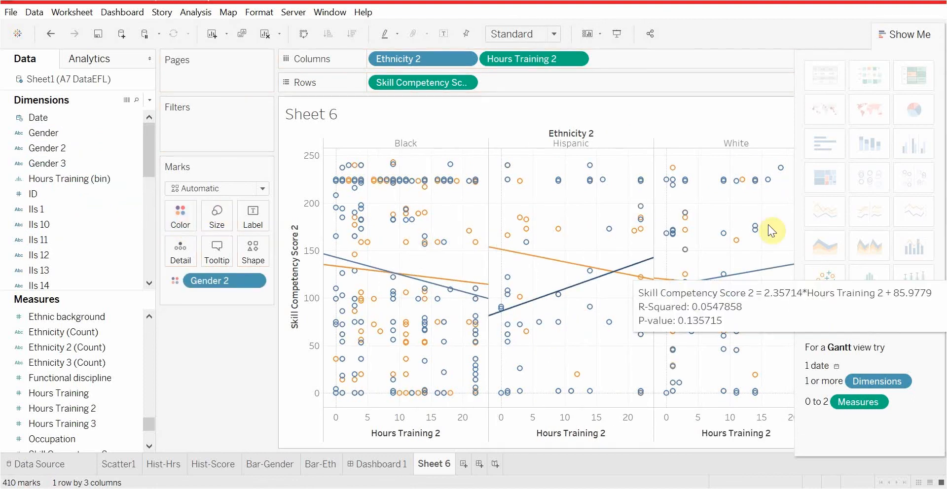
left_click(921, 30)
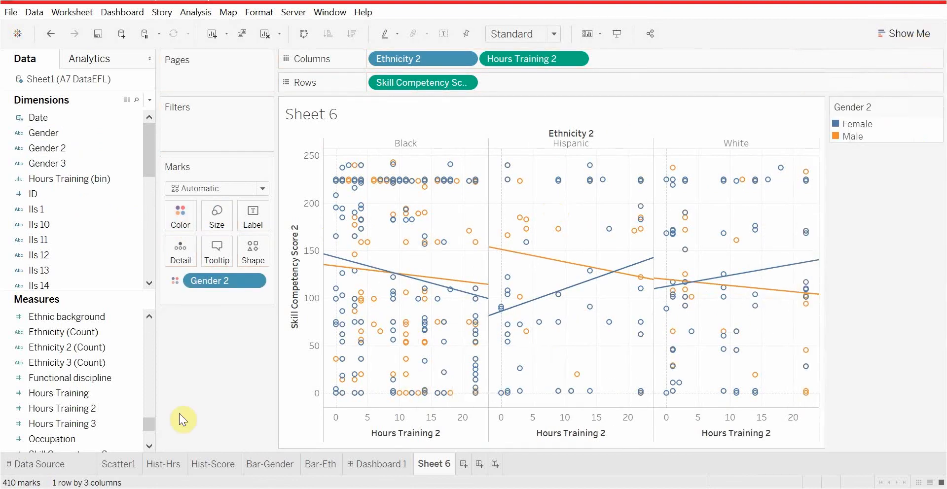
- Check the Scatter1 worksheet, then rename Sheet 6 as Scatter2
left_click(115, 464)
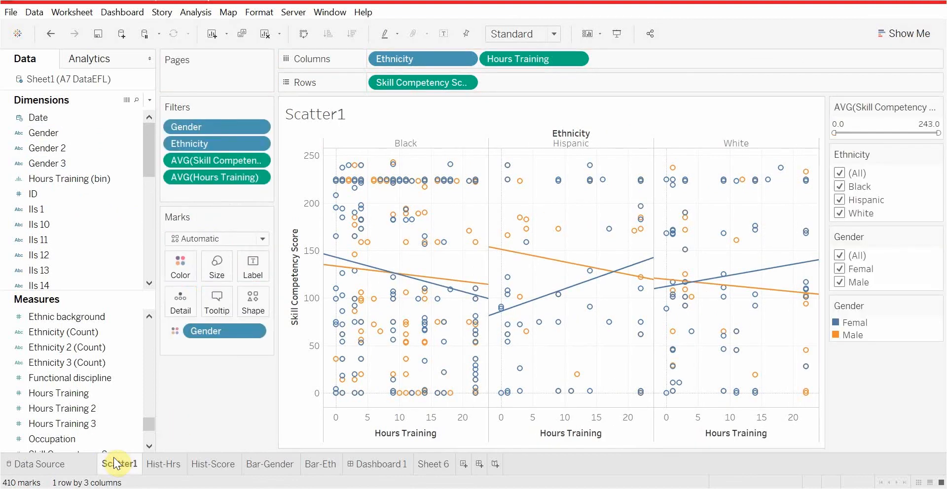
double_click(432, 464)
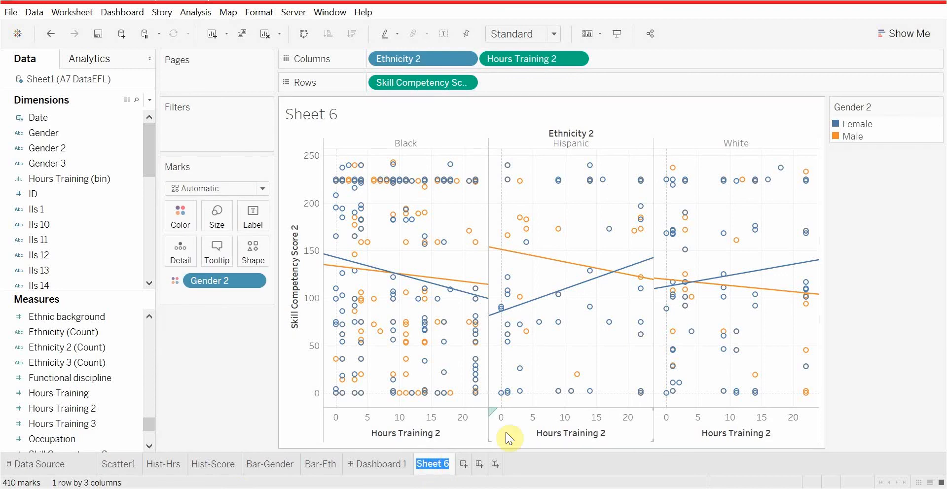
type("Scatter 2")
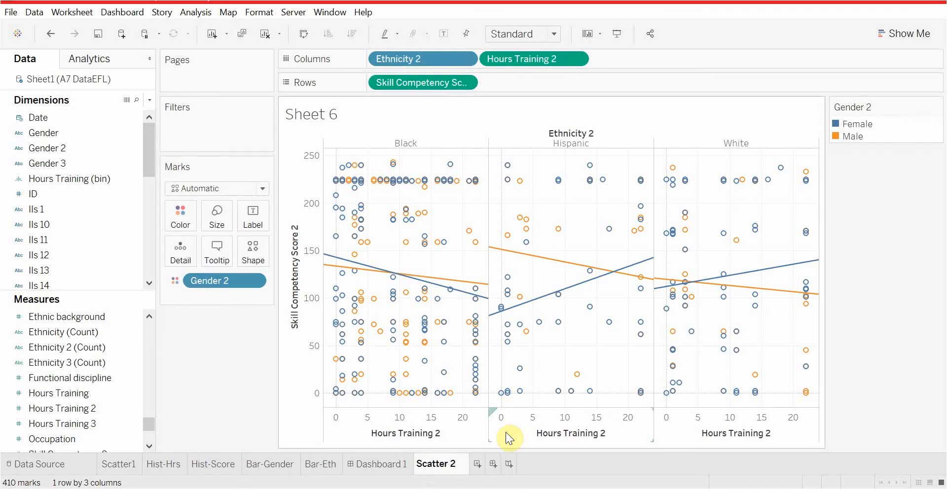
key("BackSpace")
key("BackSpace")
type("2")
key("Return")
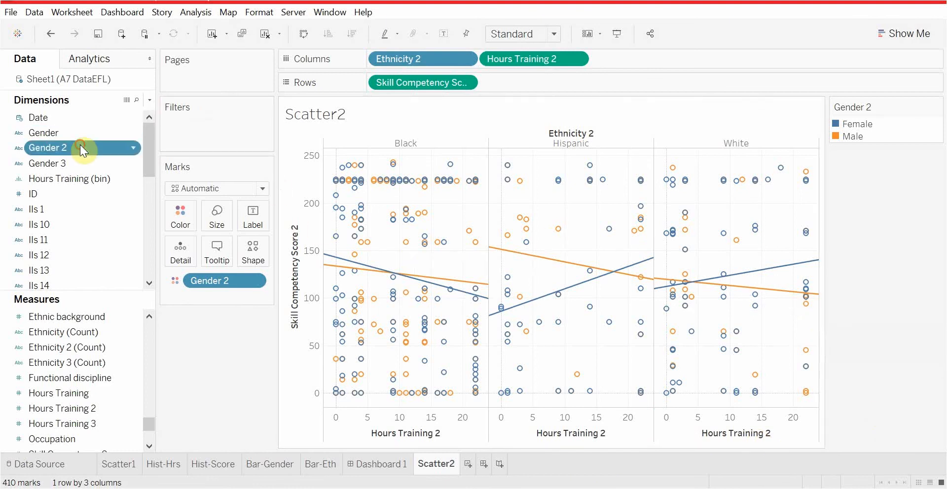
- Add Ethnicity 2 as a filter on Scatter2 using all values, with Black, Hispanic and White included
left_click_drag(80, 144, 222, 118)
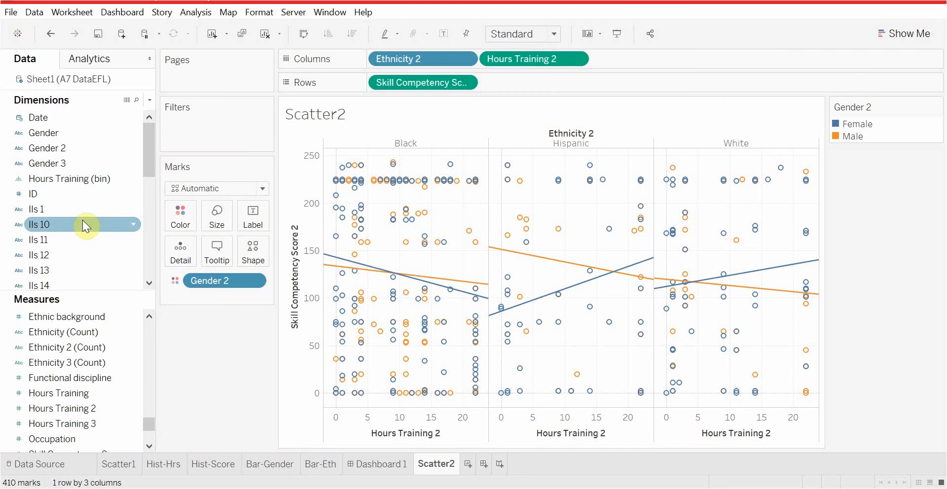
scroll(74, 227, "down", 5)
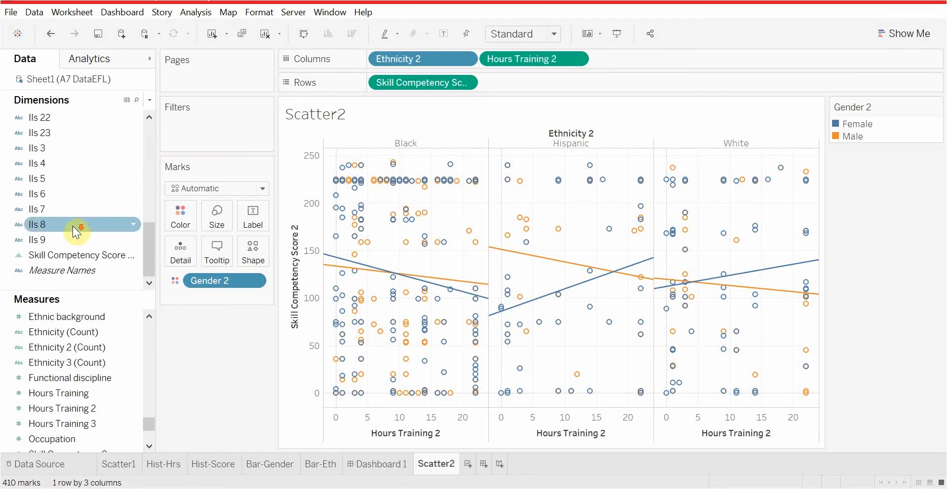
left_click_drag(81, 349, 213, 119)
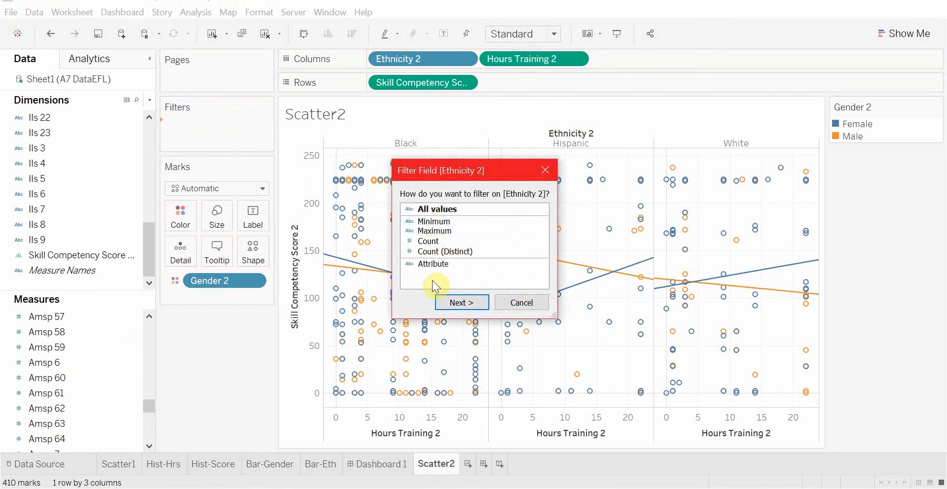
left_click(451, 302)
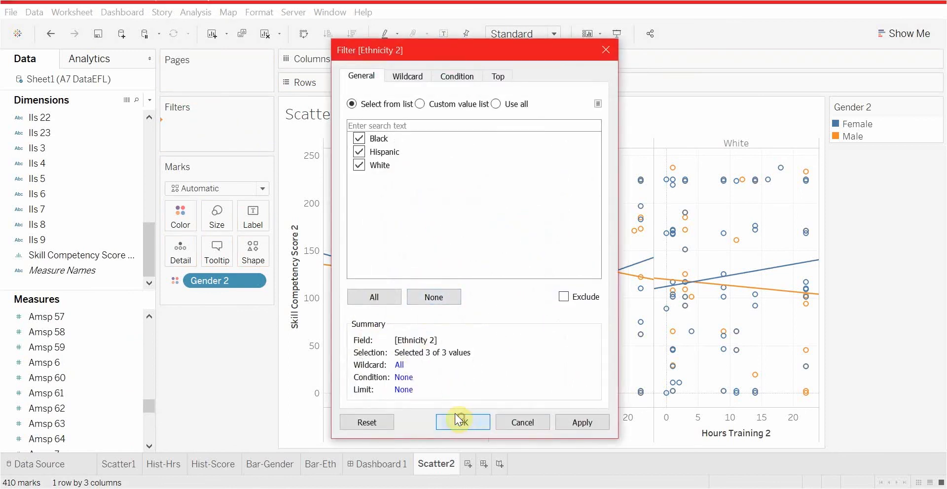
left_click(455, 414)
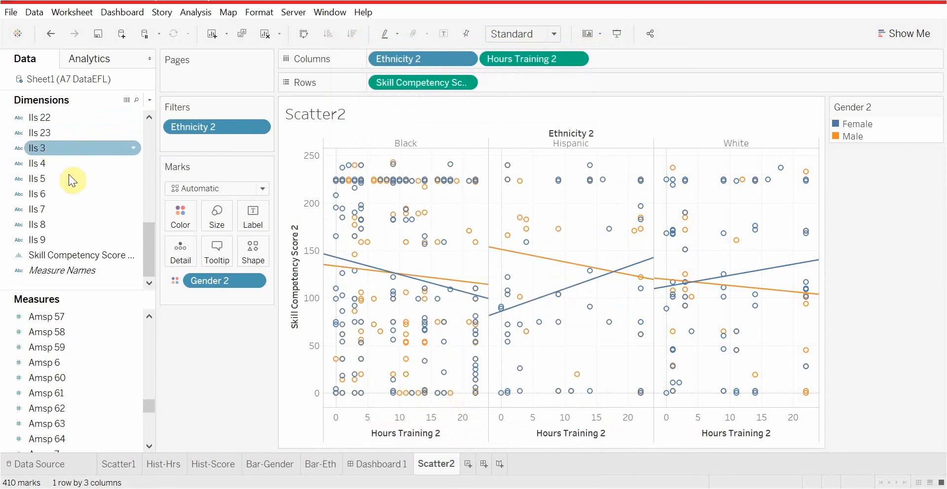
- Add the Gender 2 dimension as a second filter on Scatter2, below the Ethnicity 2 filter
scroll(71, 236, "up", 4)
scroll(71, 236, "up", 3)
left_click_drag(81, 117, 218, 134)
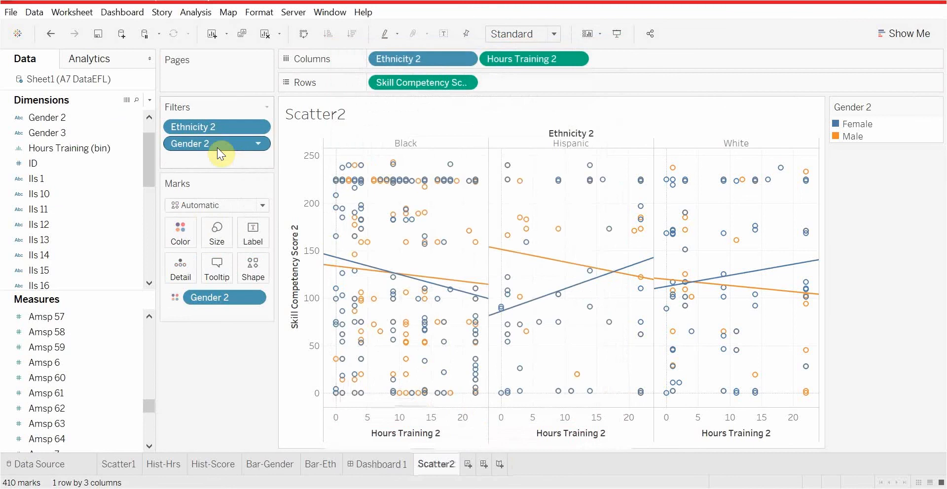
- Show the interactive filter controls for Ethnicity 2 and Gender 2 beside the scatter plot
left_click(258, 127)
left_click(247, 162)
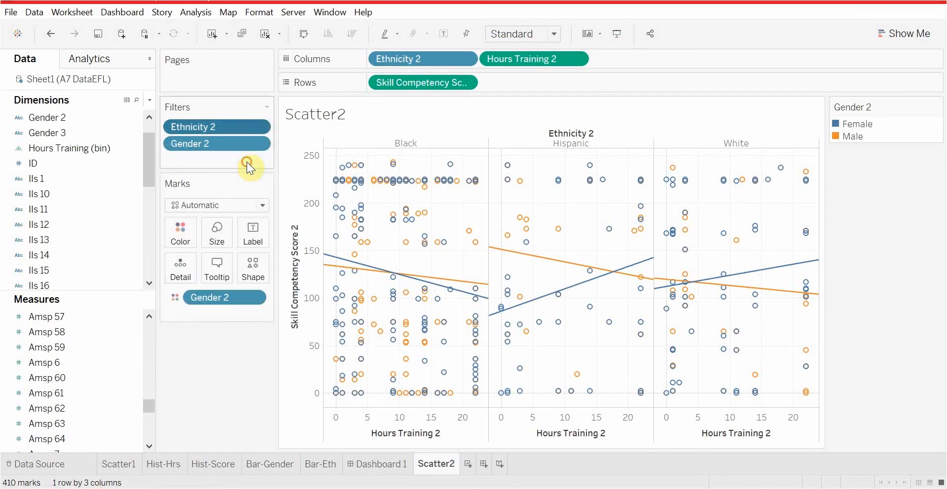
left_click(258, 144)
left_click(249, 179)
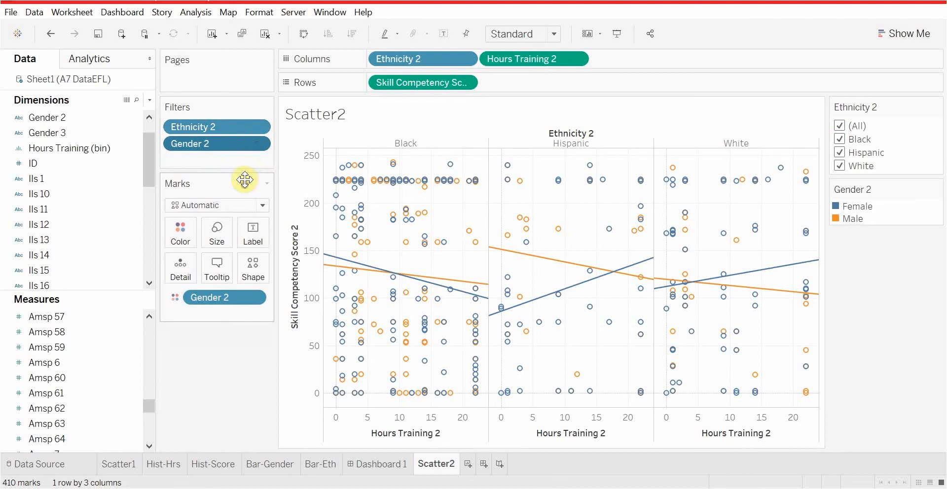